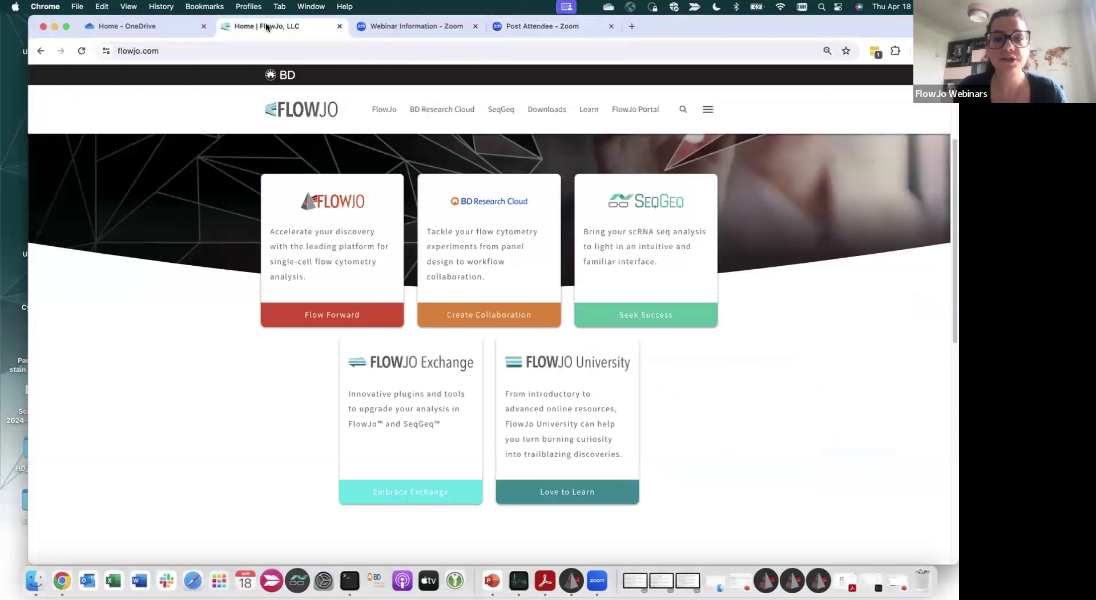
Open the FlowJo Exchange plugin catalogue from the FlowJo home page
left_click_drag(689, 29, 673, 28)
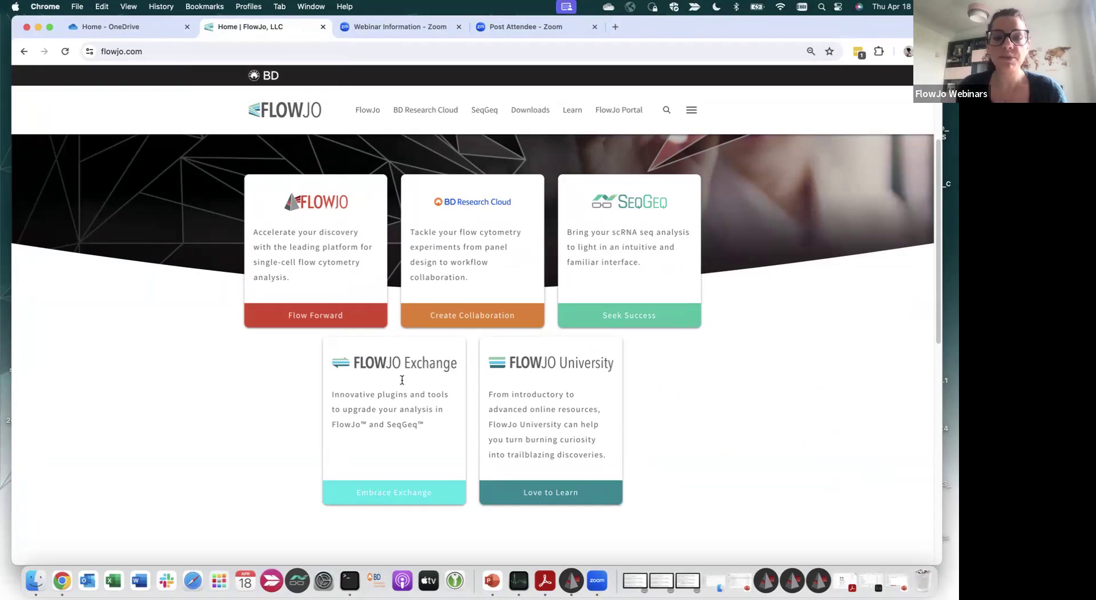
left_click(396, 491)
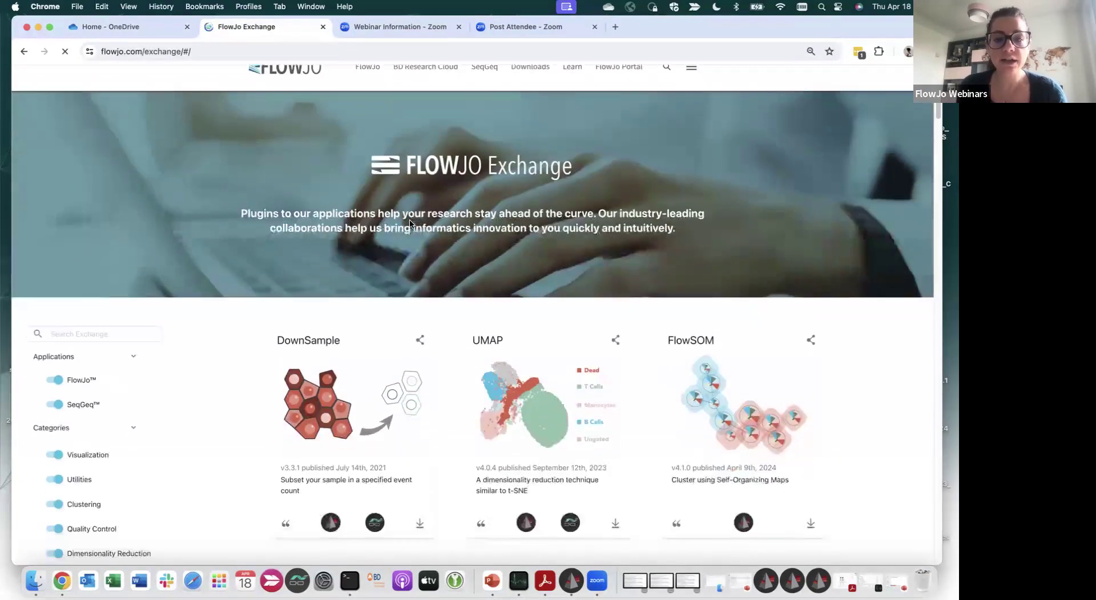
scroll(410, 224, "down", 3)
Search the Exchange for "pluginp" and open the PluginPlay Bundle page
left_click(101, 245)
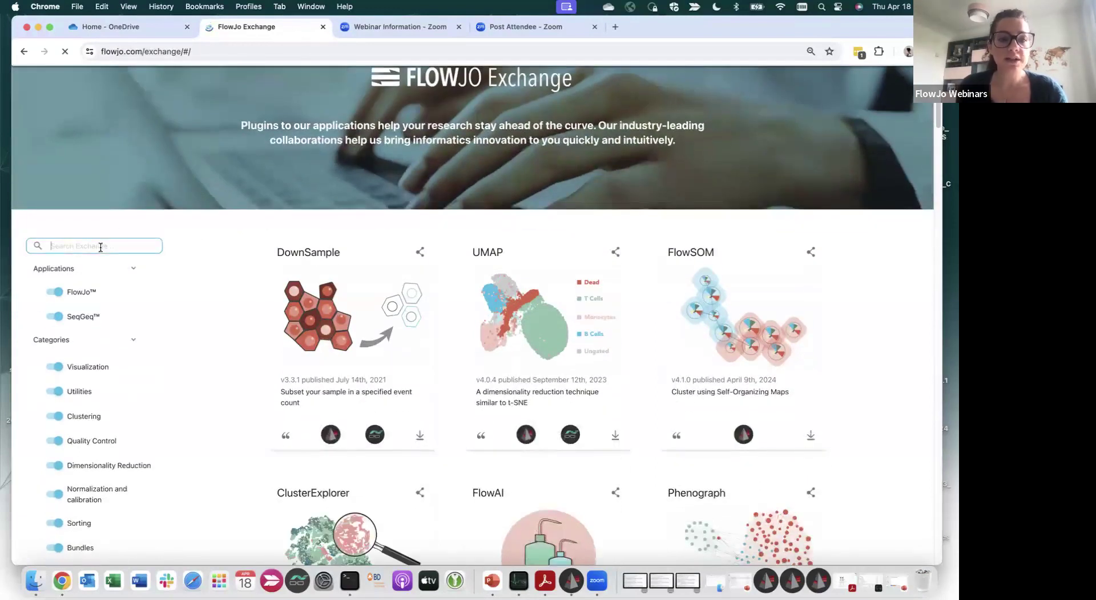
type("plugi")
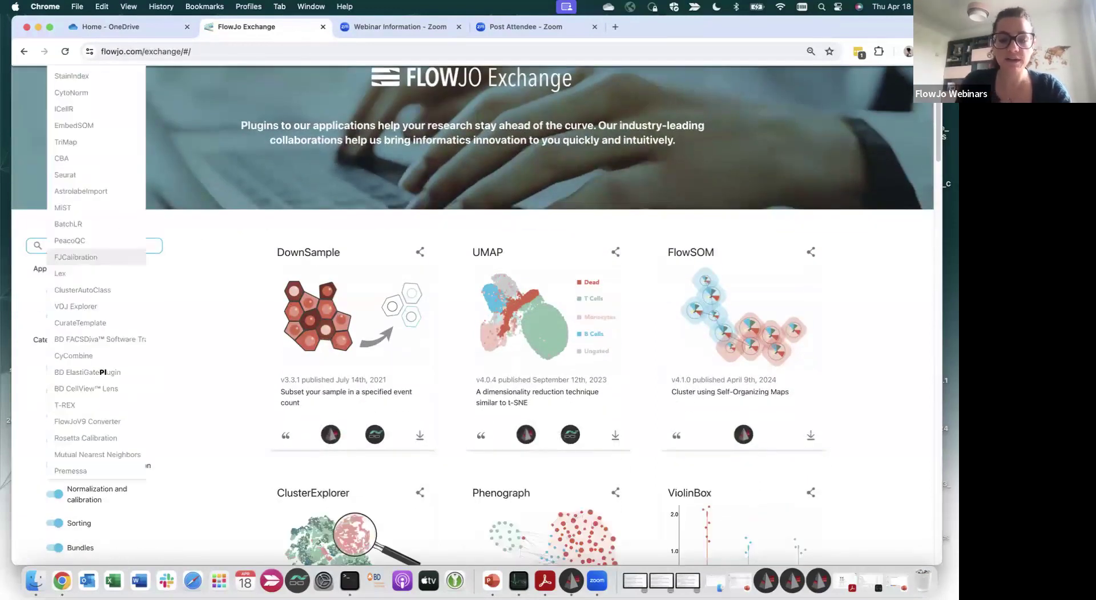
type("n")
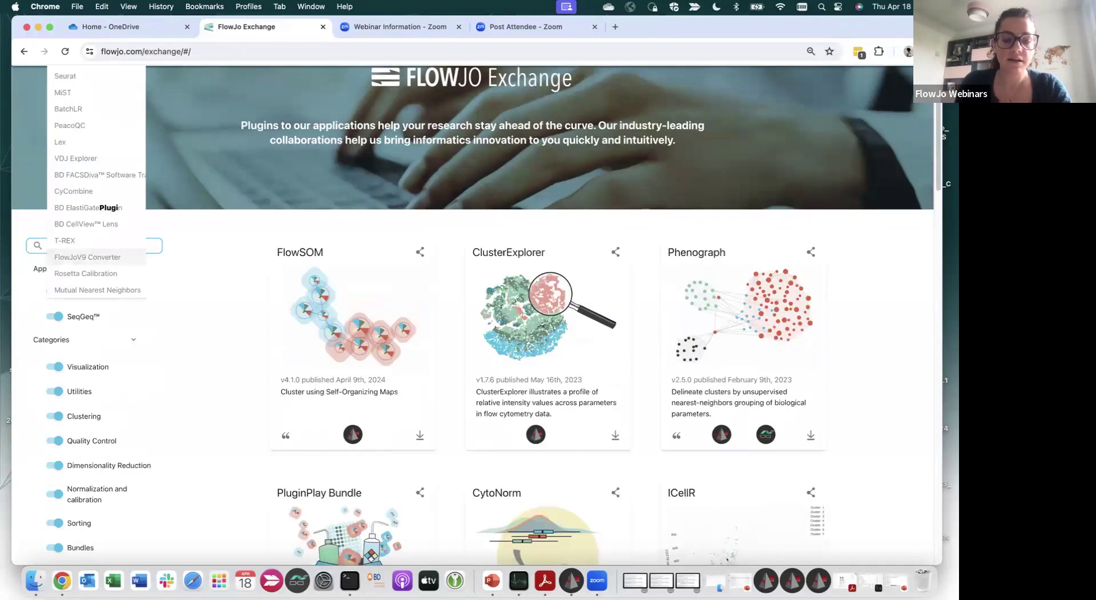
scroll(94, 230, "down", 1)
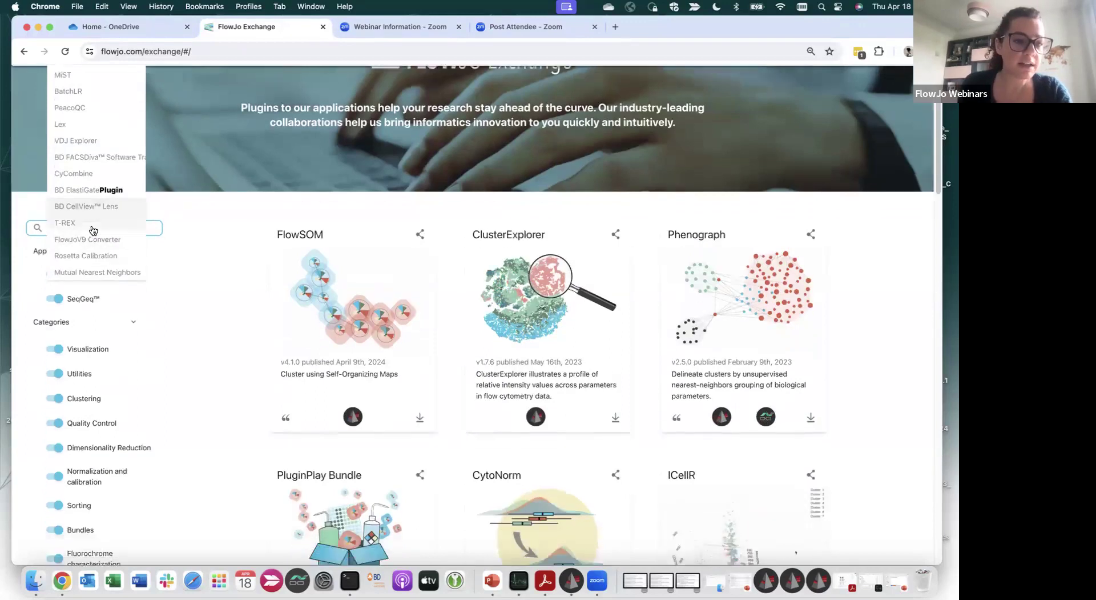
type("pl")
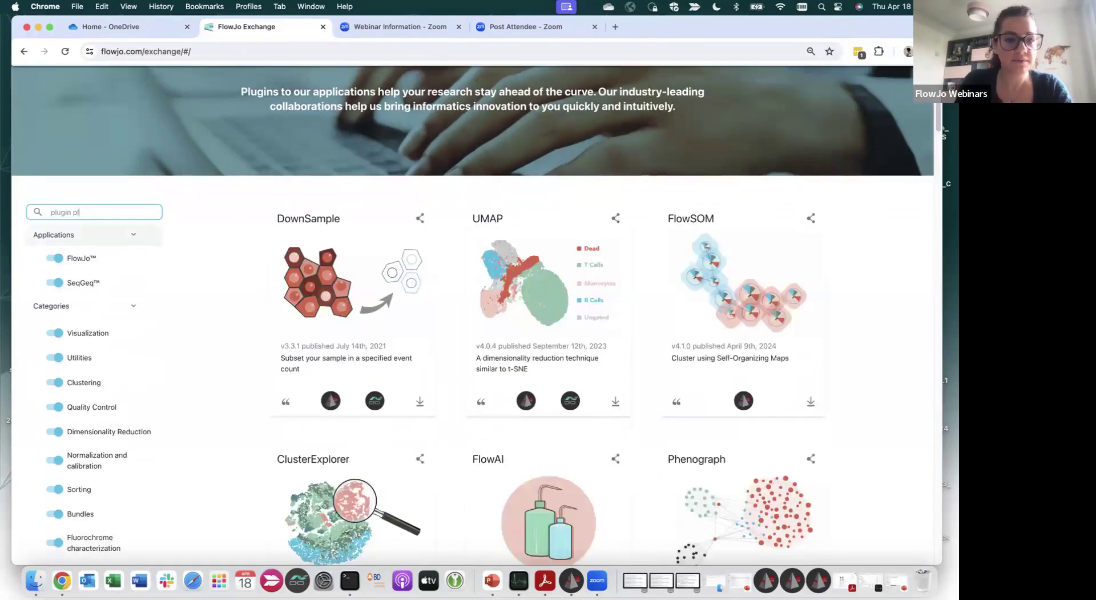
key("BackSpace")
key("BackSpace")
key("BackSpace")
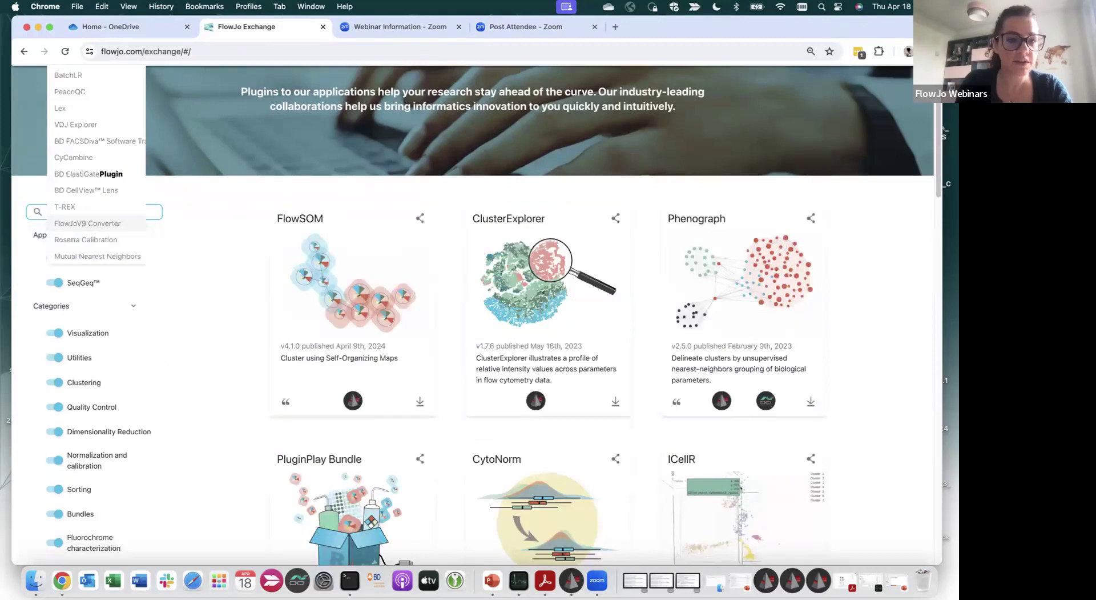
type("p")
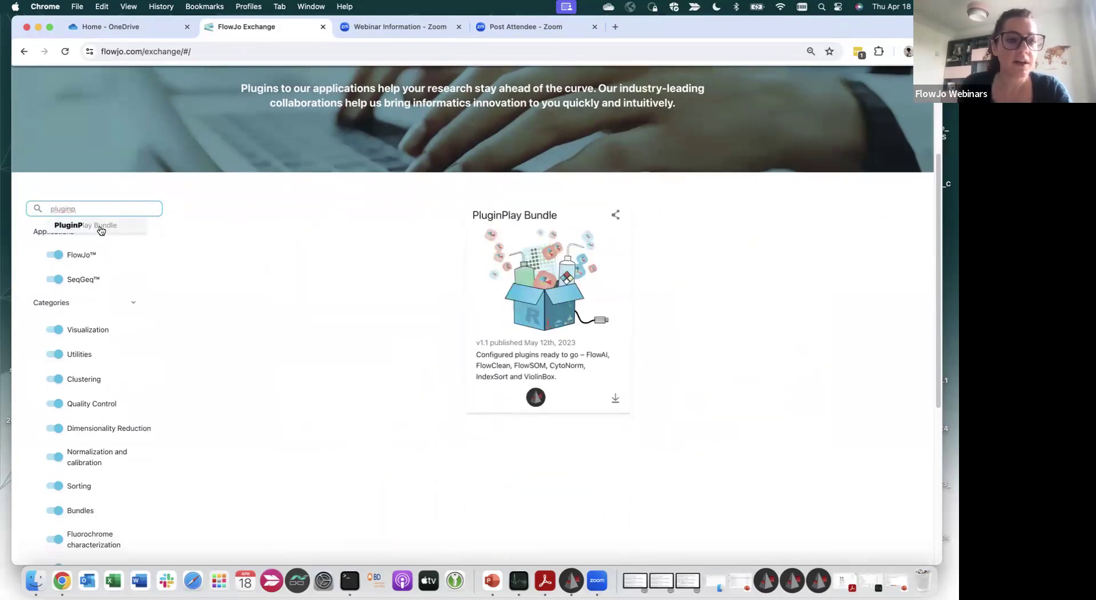
left_click(99, 228)
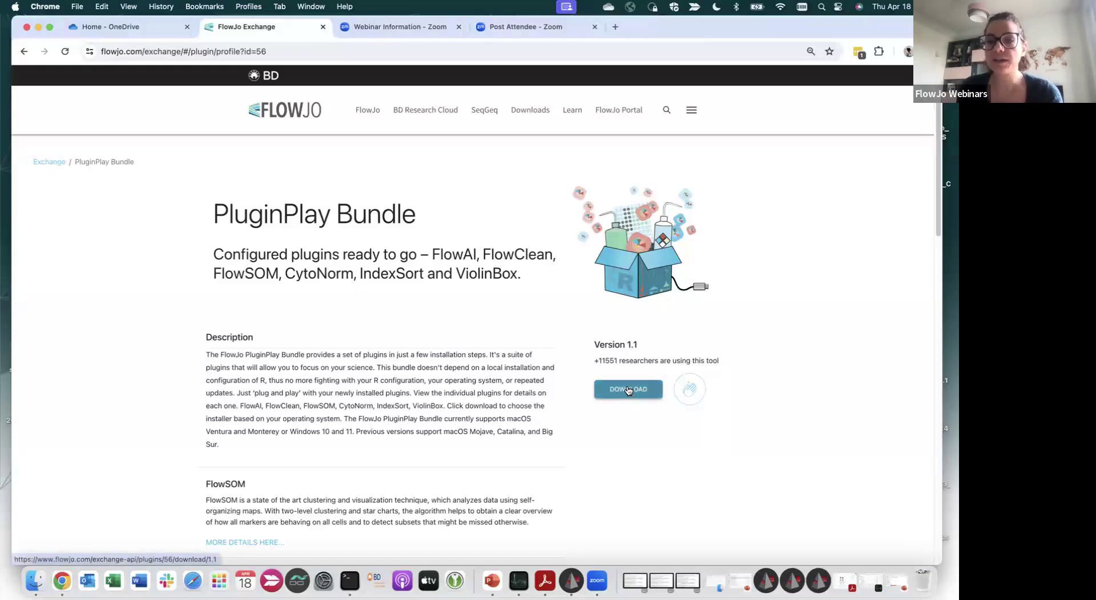
Minimize the browser and open the How-to-PluginPlay PDF from the desktop folder OS Ventura PluginPlay_v1.1
left_click(37, 29)
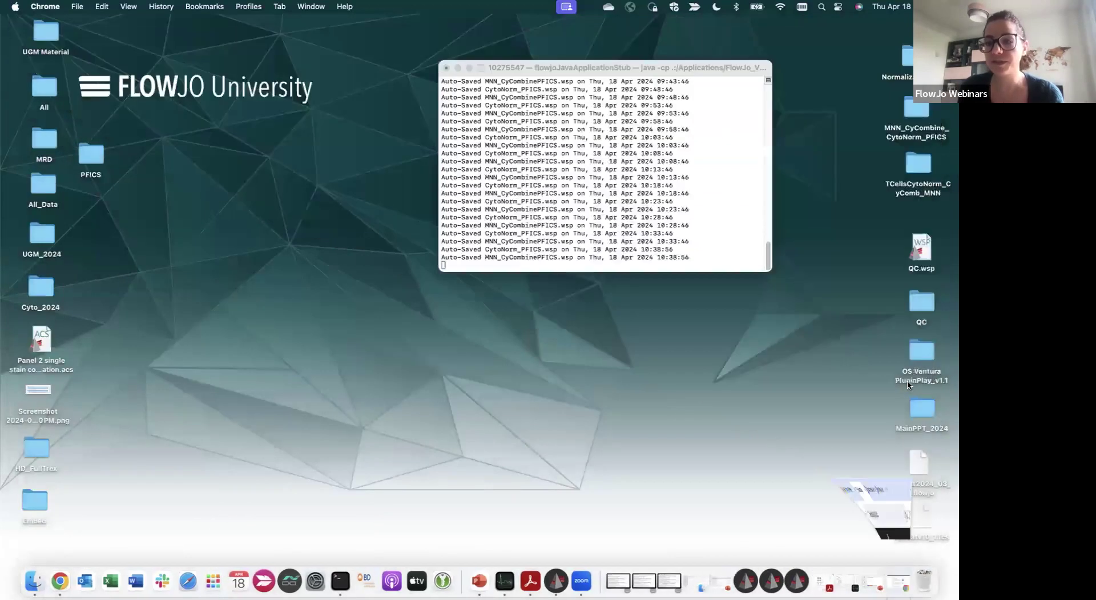
double_click(923, 357)
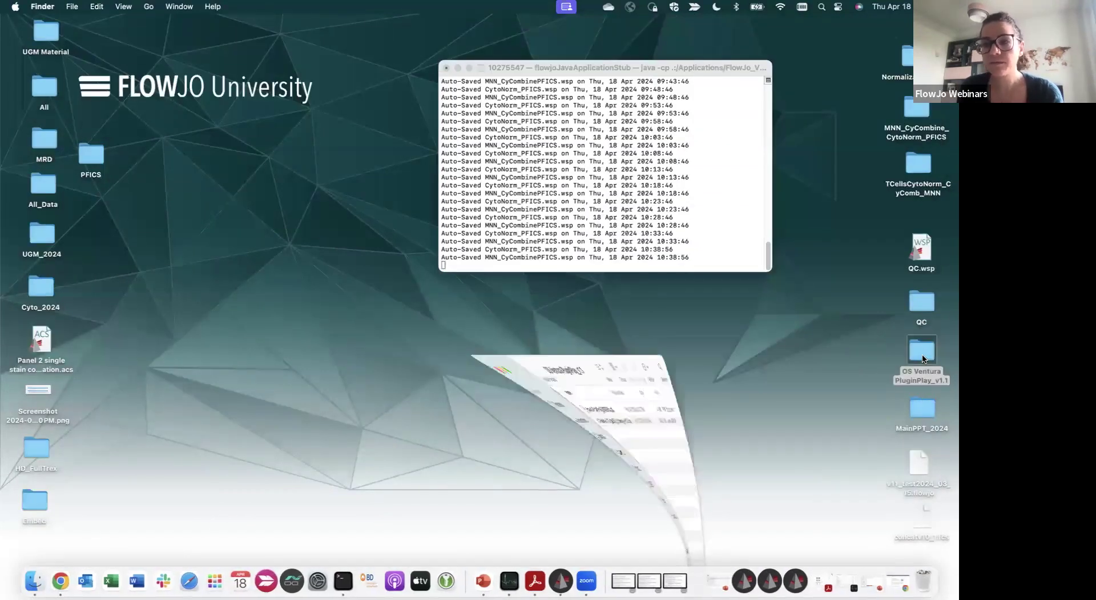
left_click(231, 93)
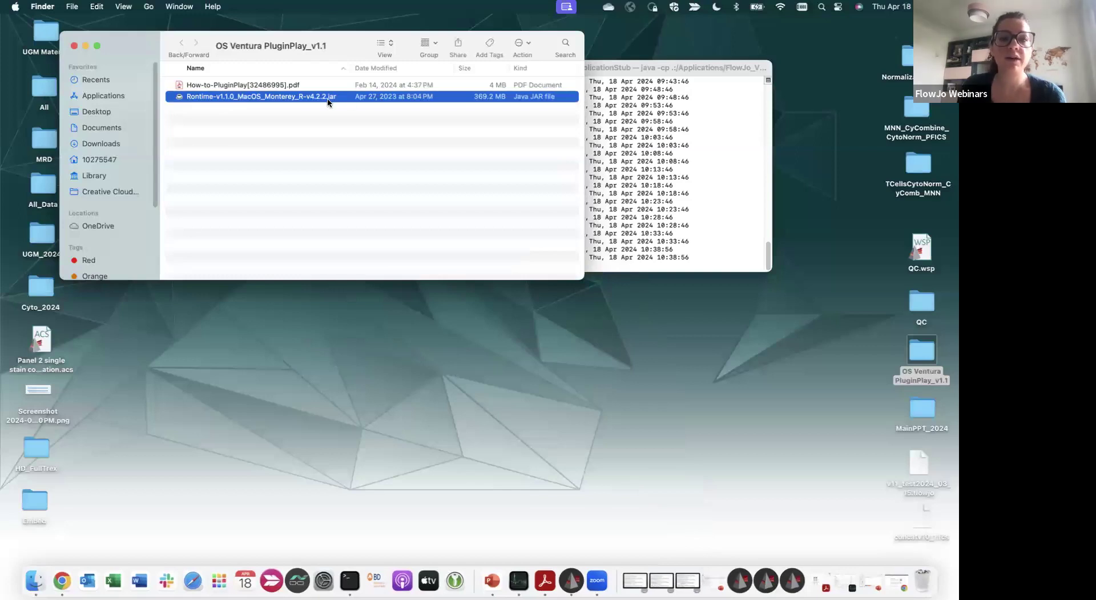
left_click(270, 87)
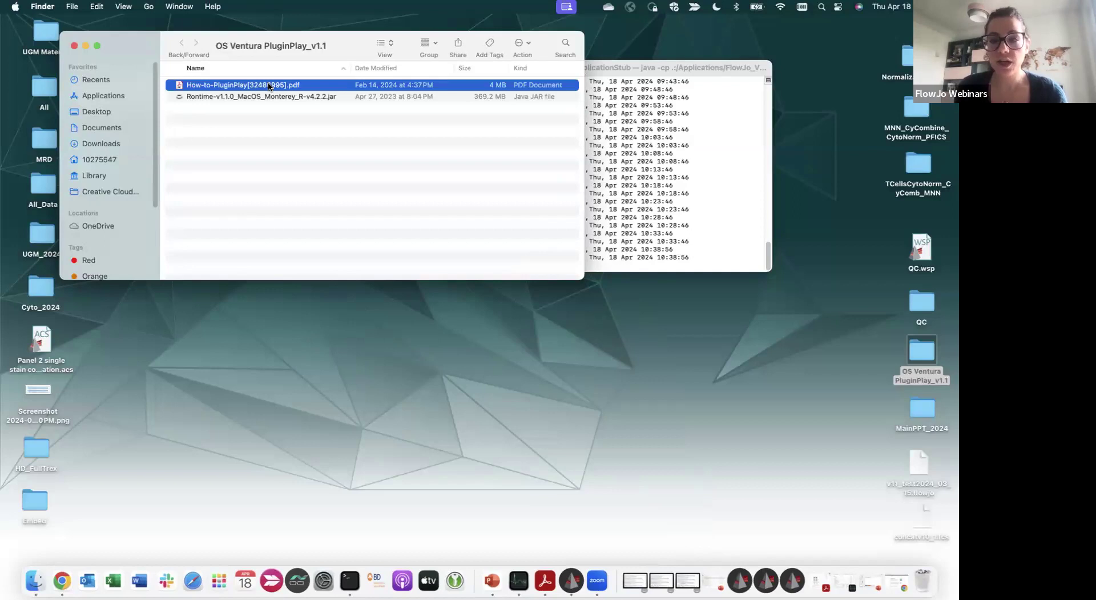
double_click(268, 87)
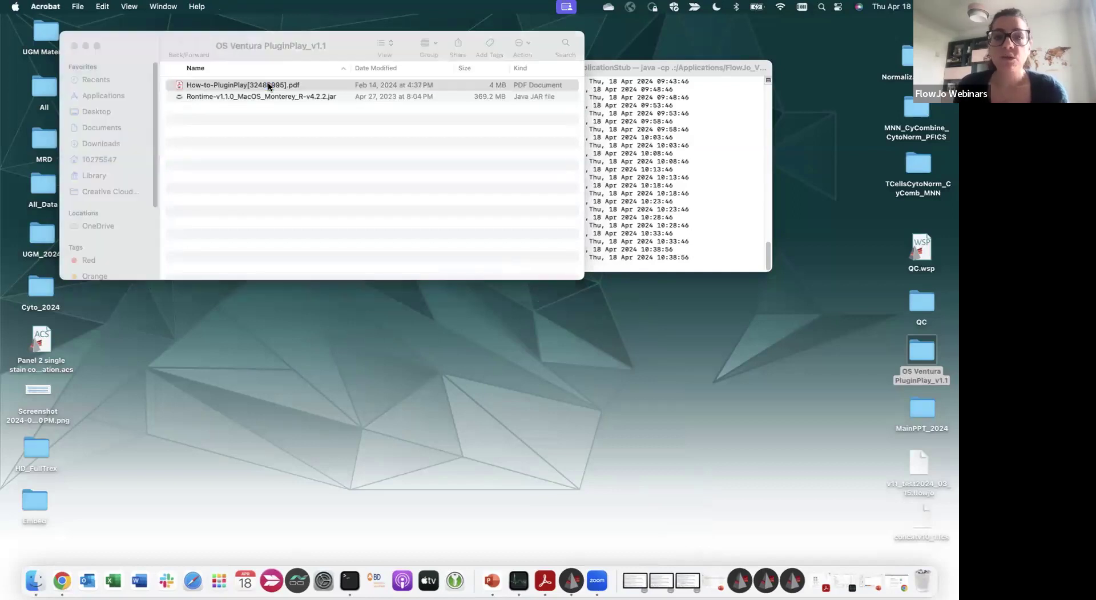
Review the installation, FlowAI and FlowClean sections of the PluginPlay guide, and clear the PDF and folder windows from the desktop
scroll(457, 196, "up", 20)
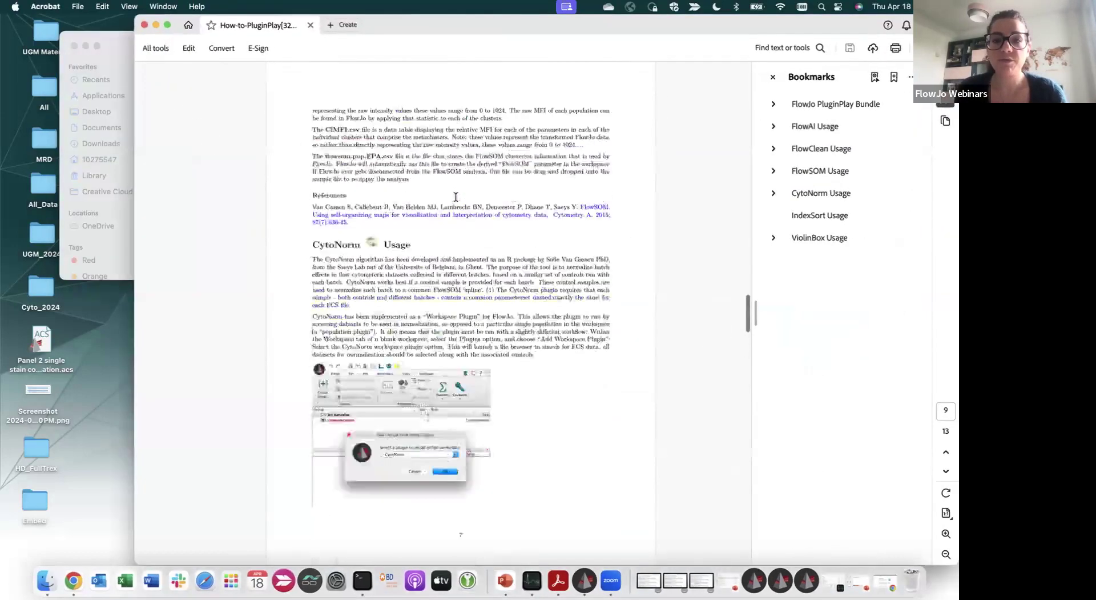
scroll(455, 195, "up", 15)
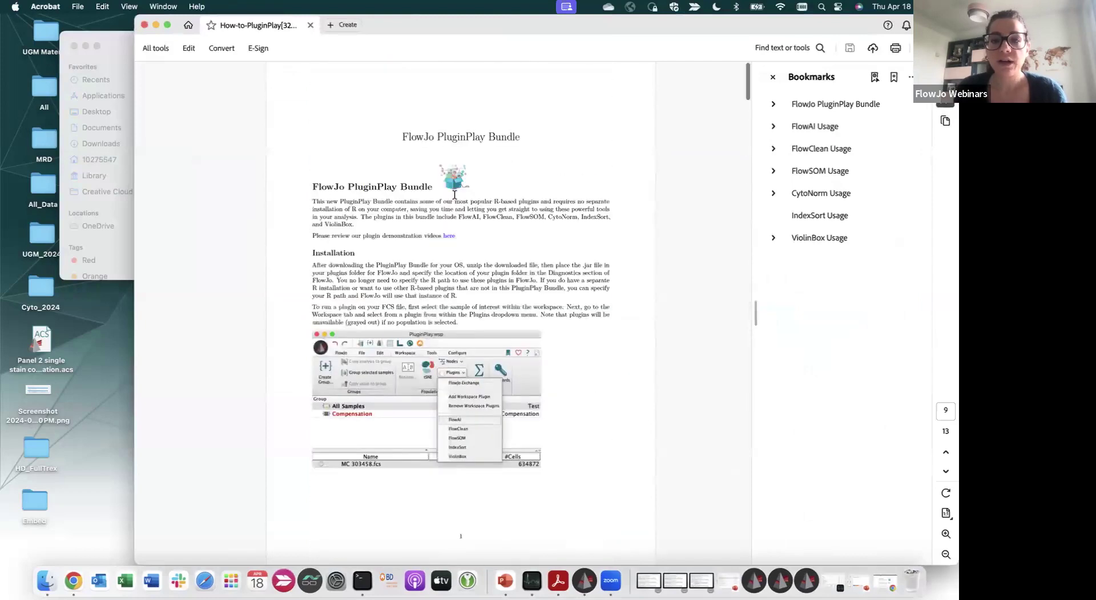
scroll(451, 217, "down", 5)
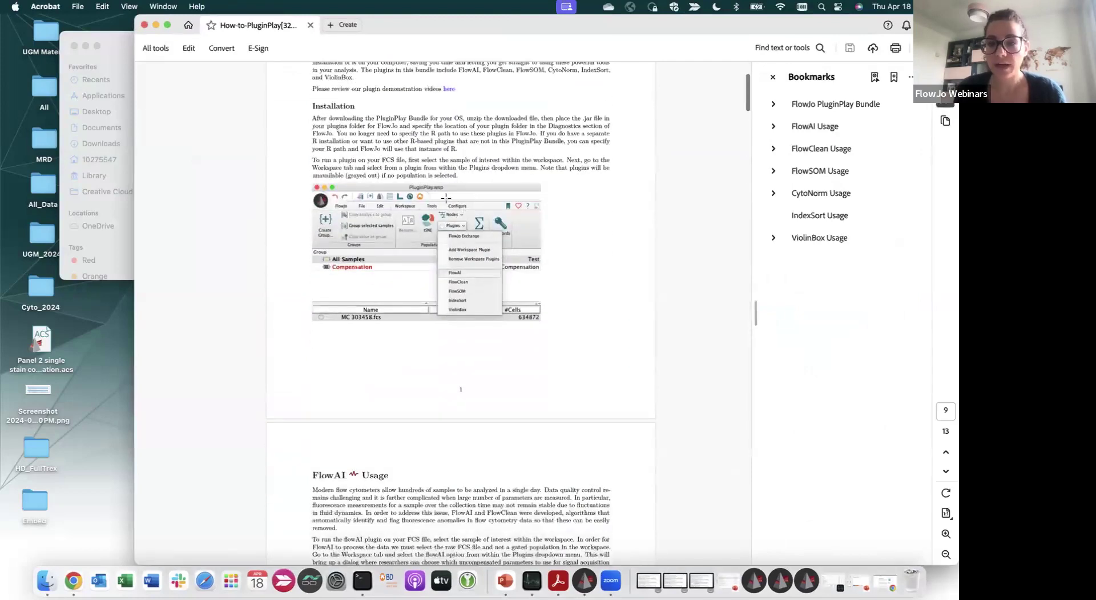
scroll(445, 197, "up", 1)
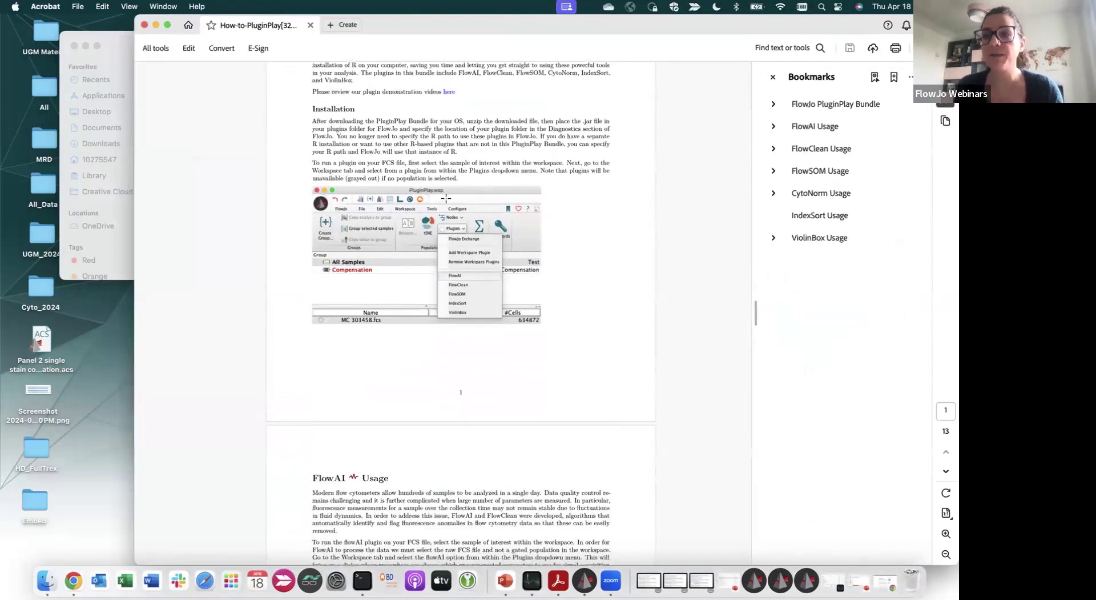
scroll(446, 197, "down", 5)
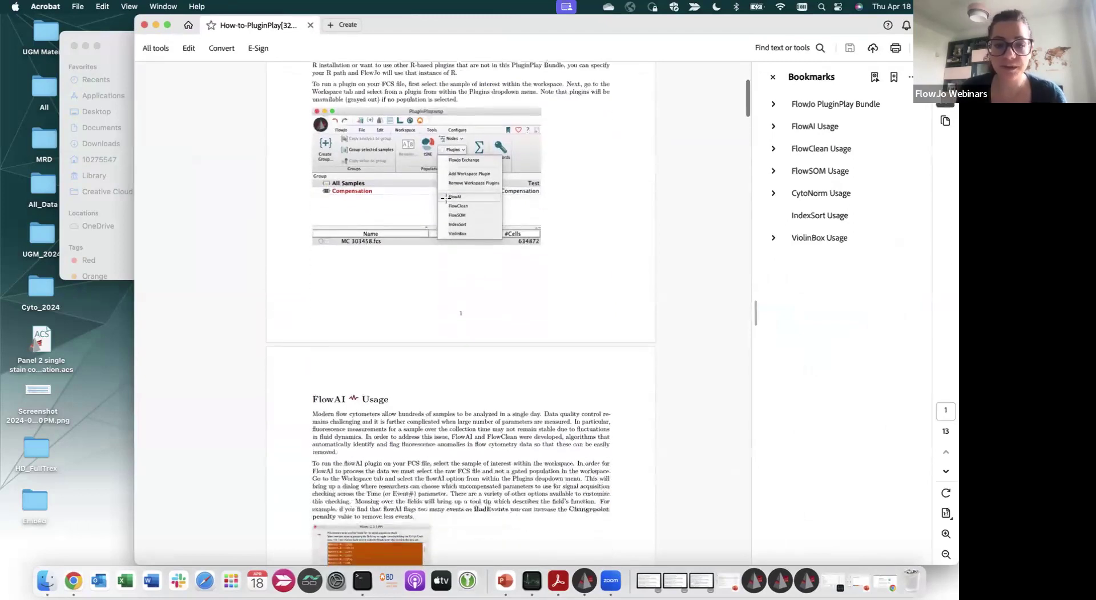
scroll(446, 197, "down", 1)
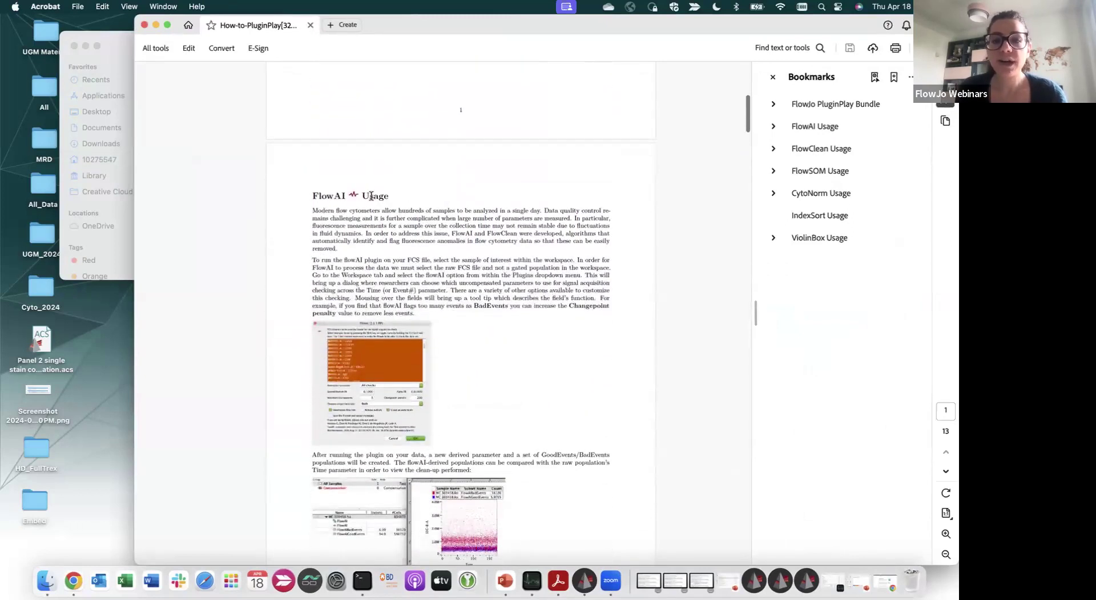
scroll(441, 257, "down", 3)
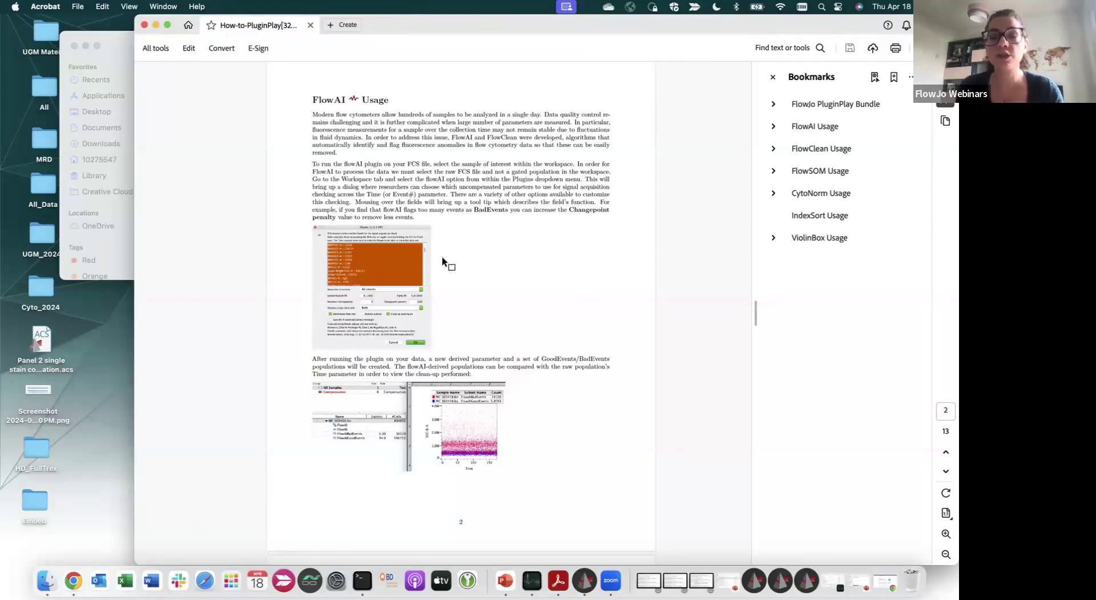
scroll(442, 258, "down", 1)
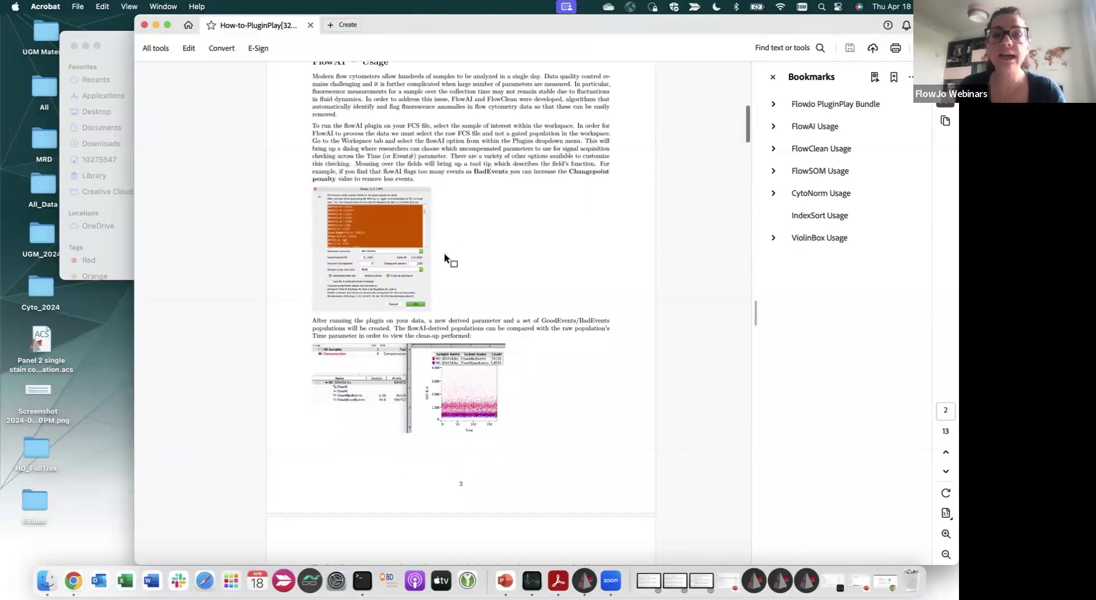
scroll(479, 285, "down", 10)
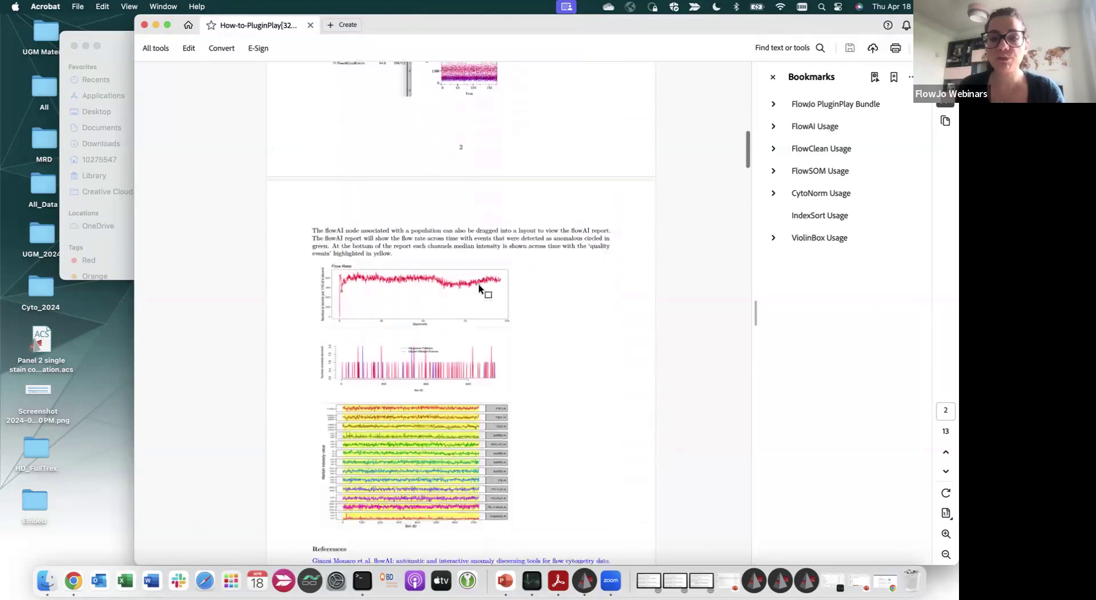
scroll(478, 286, "down", 8)
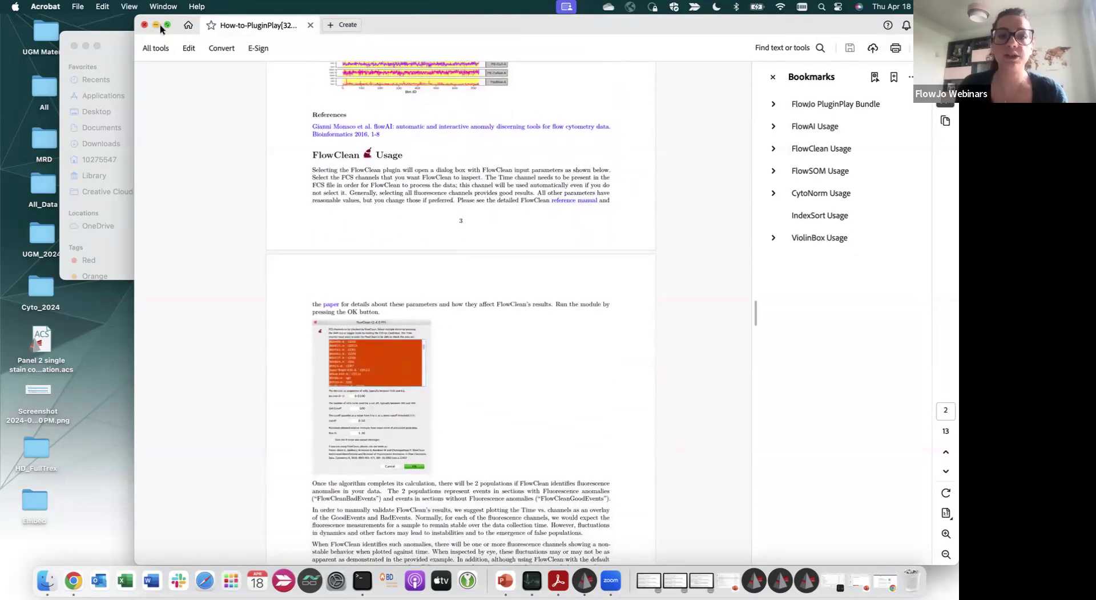
scroll(405, 165, "up", 20)
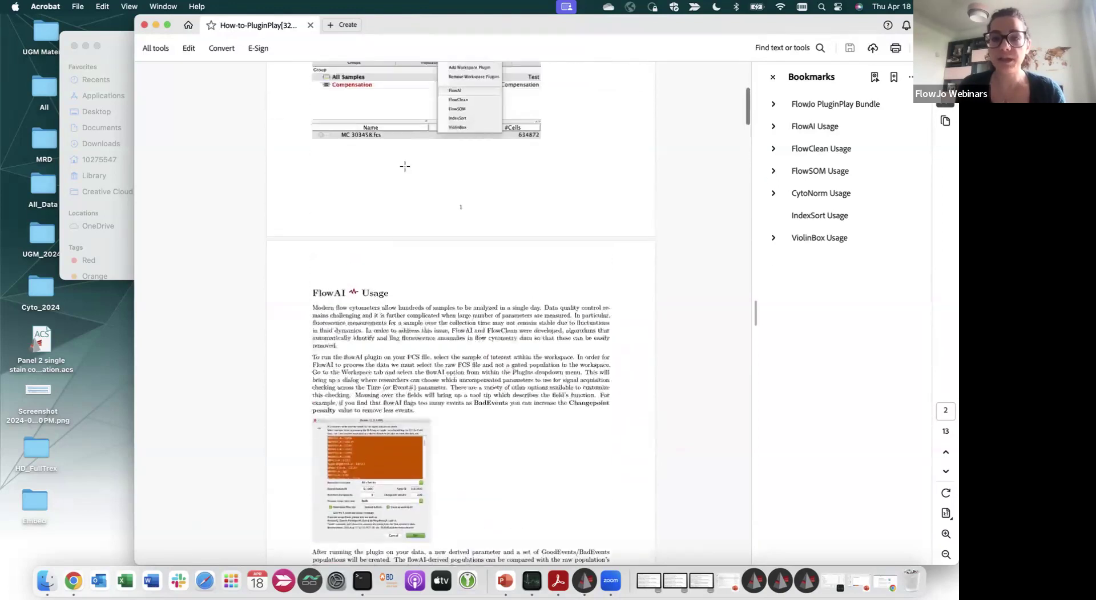
left_click(155, 24)
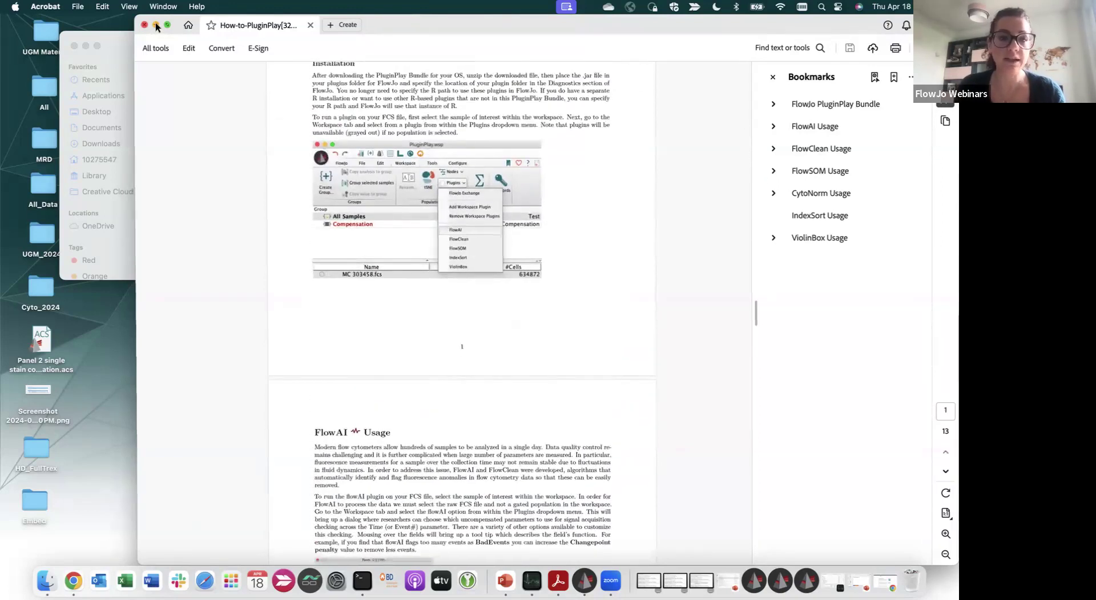
left_click(74, 45)
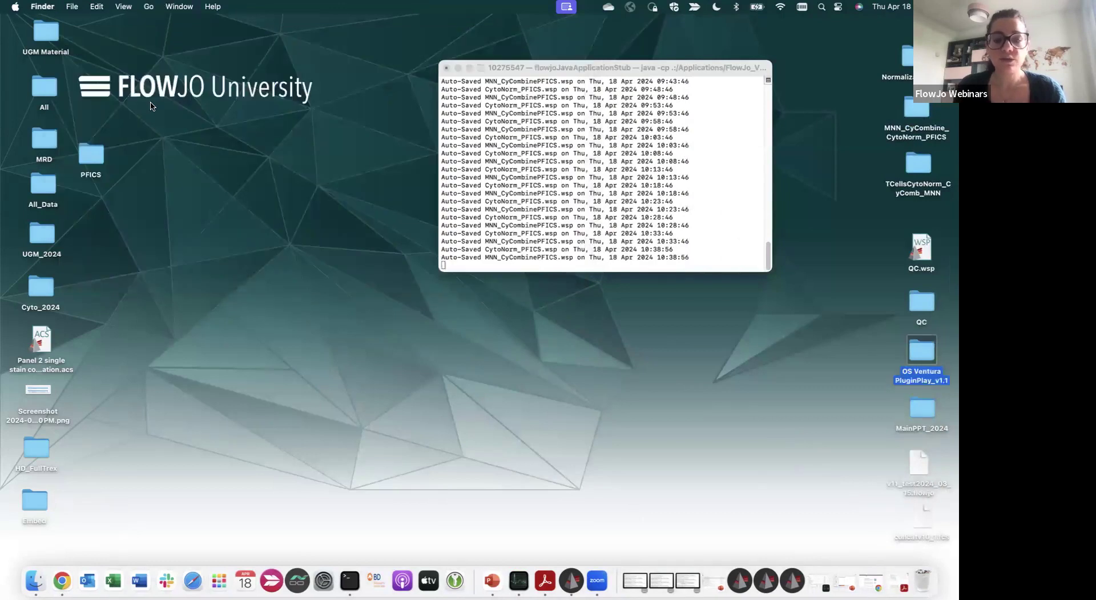
Switch to the empty 18-Apr-2024 FlowJo workspace and add the sample LD1_NS+NS_A01_exp.fcs from the PFICS folder
left_click(792, 581)
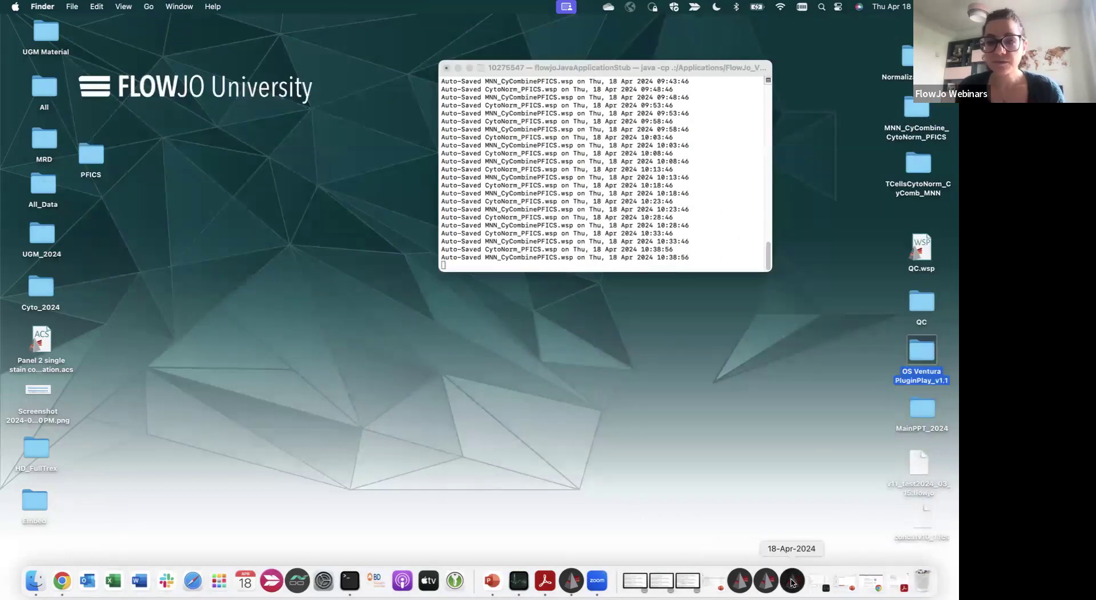
left_click(53, 83)
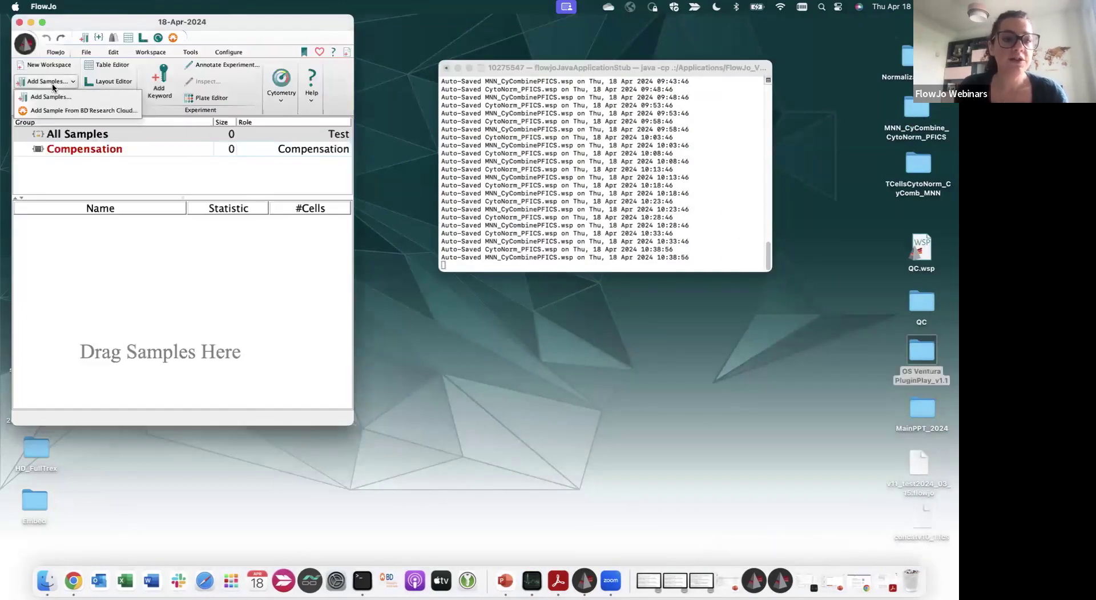
left_click(459, 67)
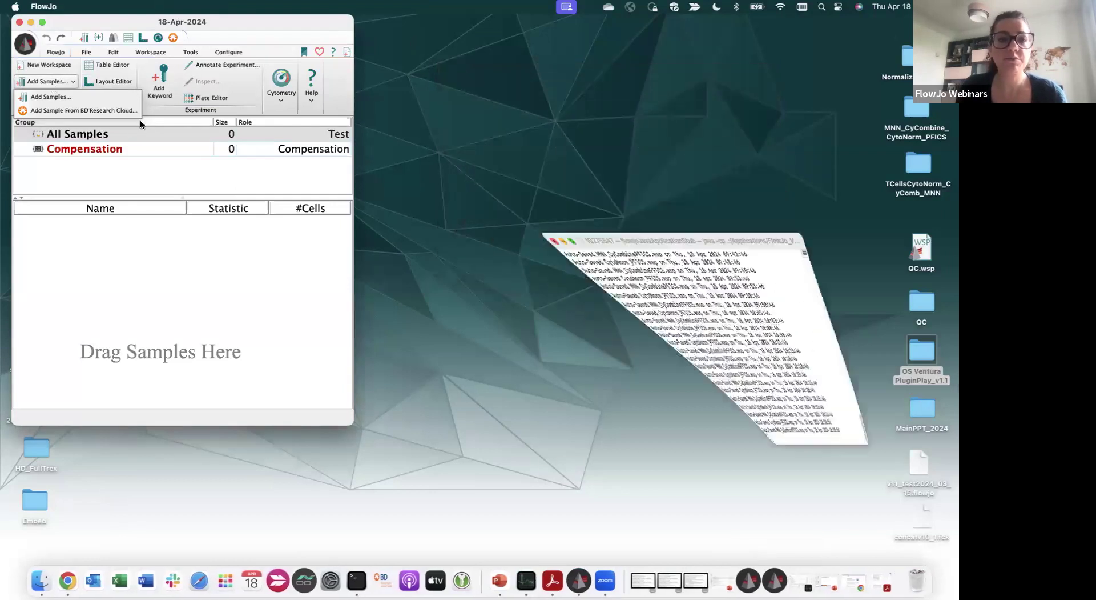
left_click(67, 95)
left_click_drag(142, 94, 474, 59)
scroll(557, 167, "down", 5)
scroll(557, 167, "down", 3)
left_click(574, 148)
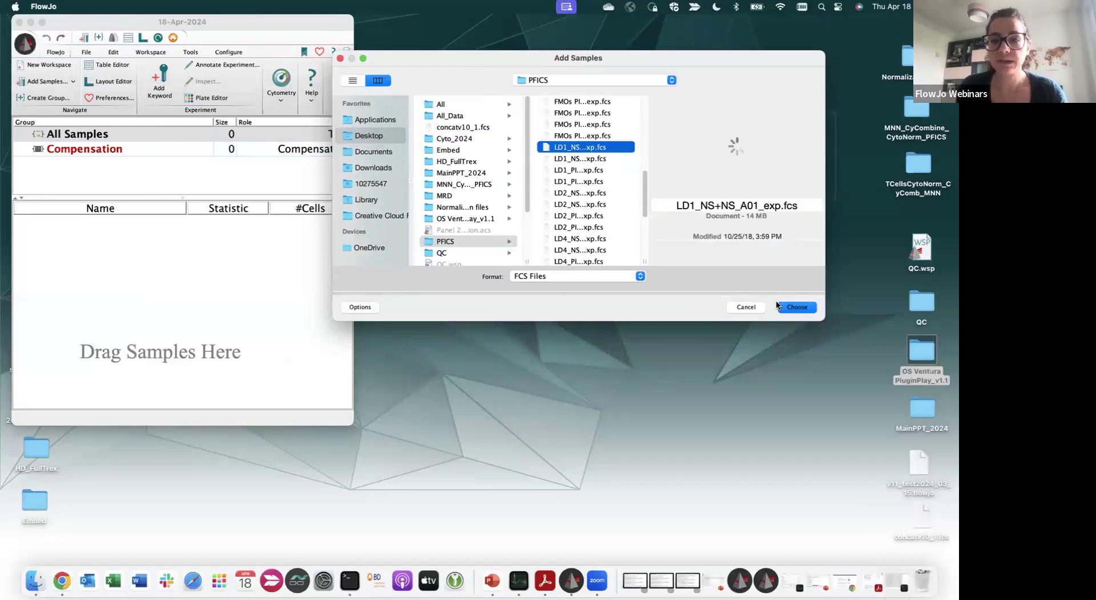
left_click(796, 307)
Enlarge the 18-Apr-2024 workspace window so all the command groups fit, and look over the available workspace tools
left_click_drag(350, 422, 734, 520)
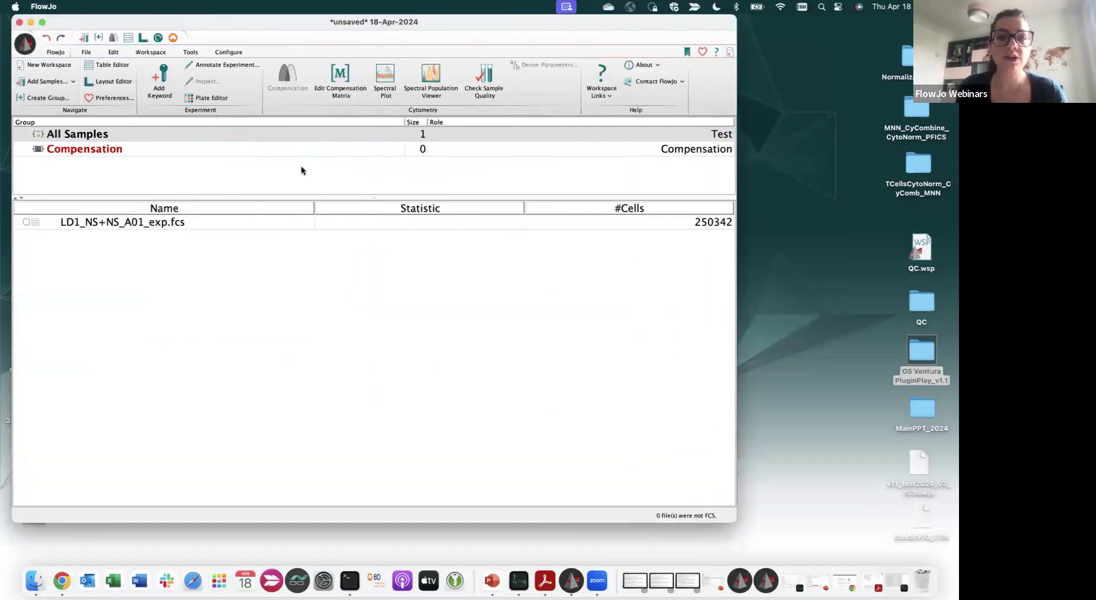
left_click_drag(245, 22, 253, 25)
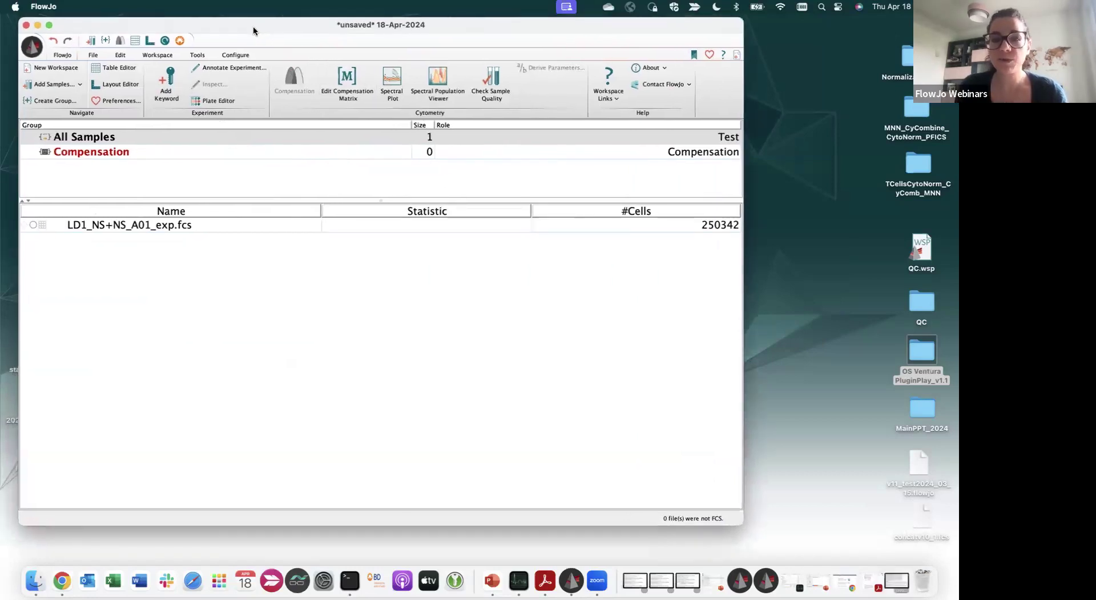
left_click(156, 55)
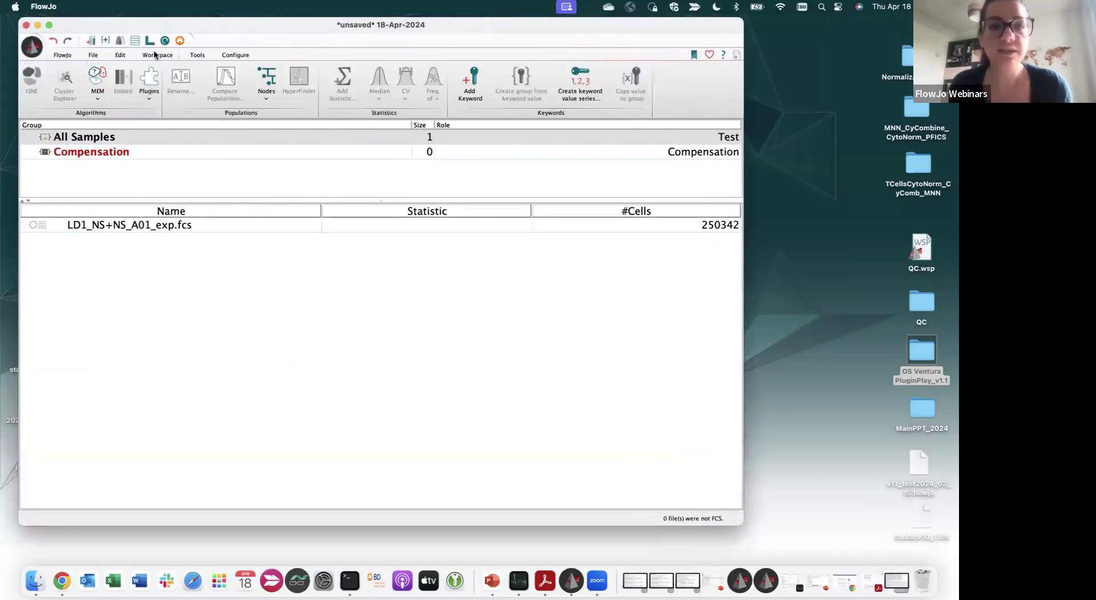
left_click(69, 54)
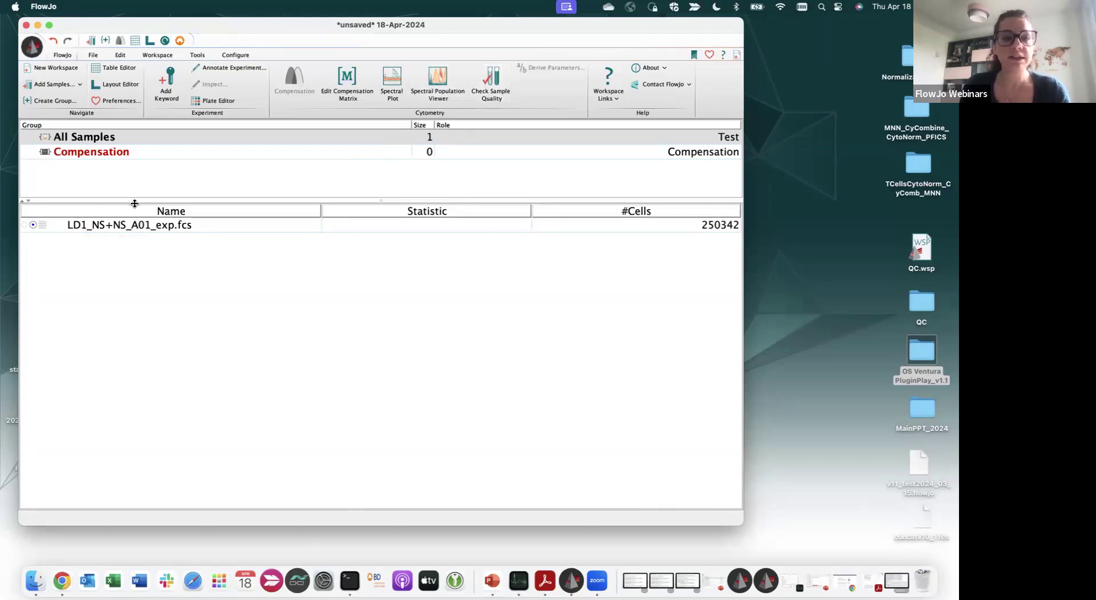
Open the properties of sample LD1_NS+NS_A01_exp.fcs and enlarge the window, the compensation matrix area and the keyword list
double_click(33, 224)
left_click_drag(477, 308, 861, 380)
left_click_drag(329, 27, 365, 33)
mouse_move(511, 125)
left_mouse_down()
mouse_move(506, 162)
mouse_move(501, 143)
left_mouse_up()
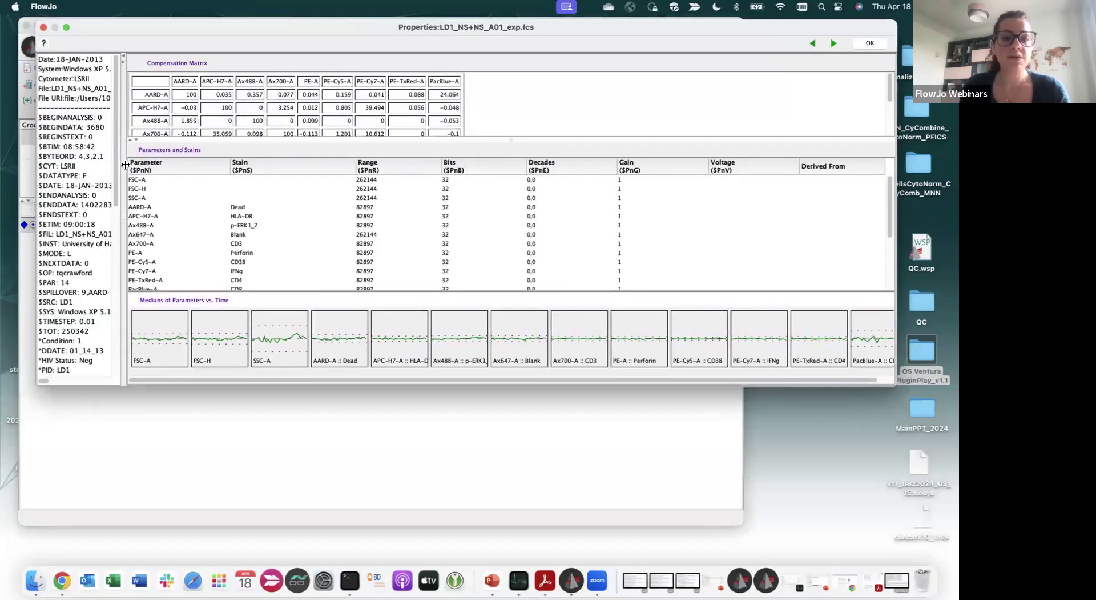
left_click_drag(125, 165, 190, 165)
Examine the sample's keywords, parameters and stains, and medians of parameters versus time, and close the properties
scroll(142, 166, "down", 5)
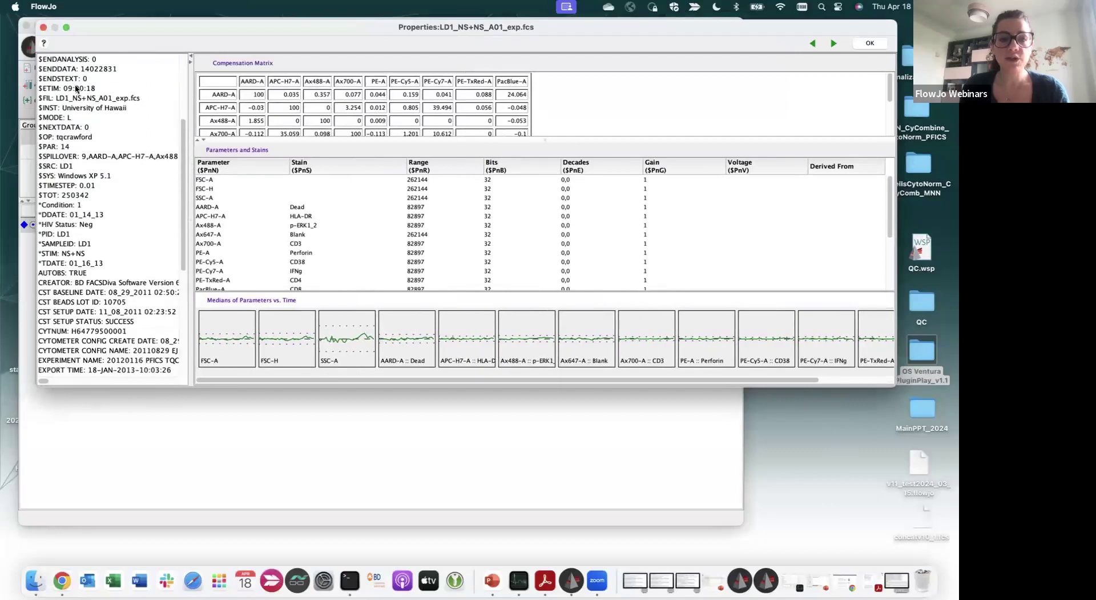
scroll(108, 267, "down", 4)
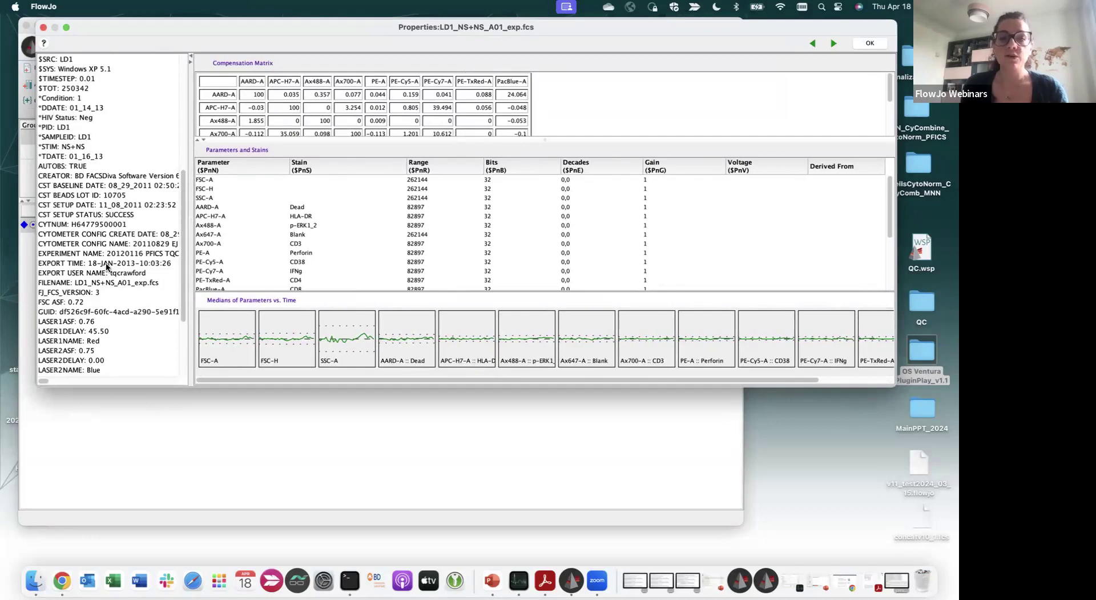
scroll(106, 266, "up", 9)
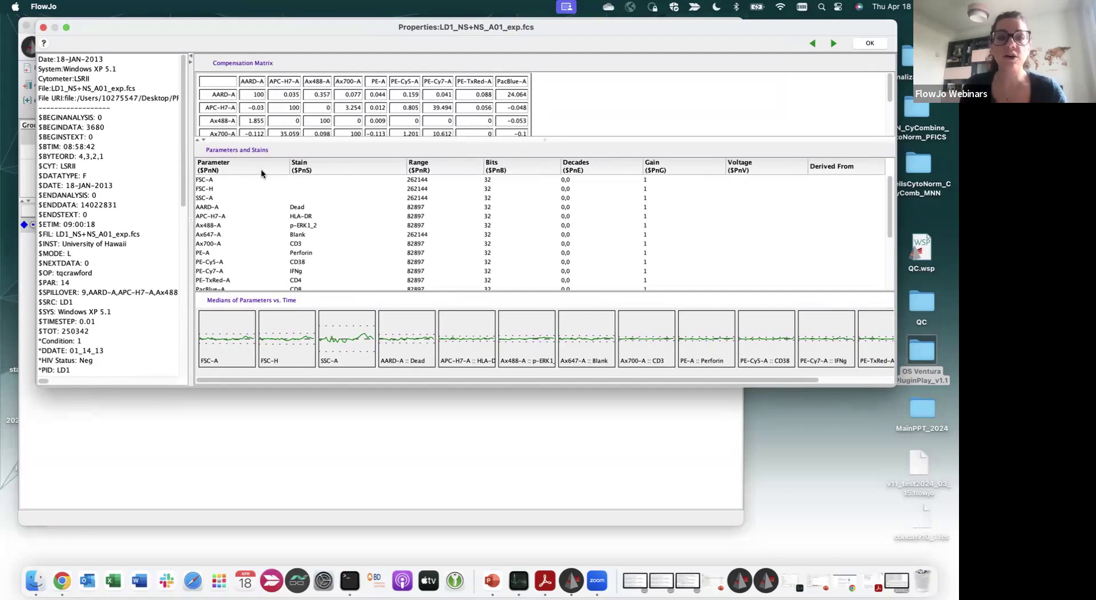
scroll(257, 176, "down", 5)
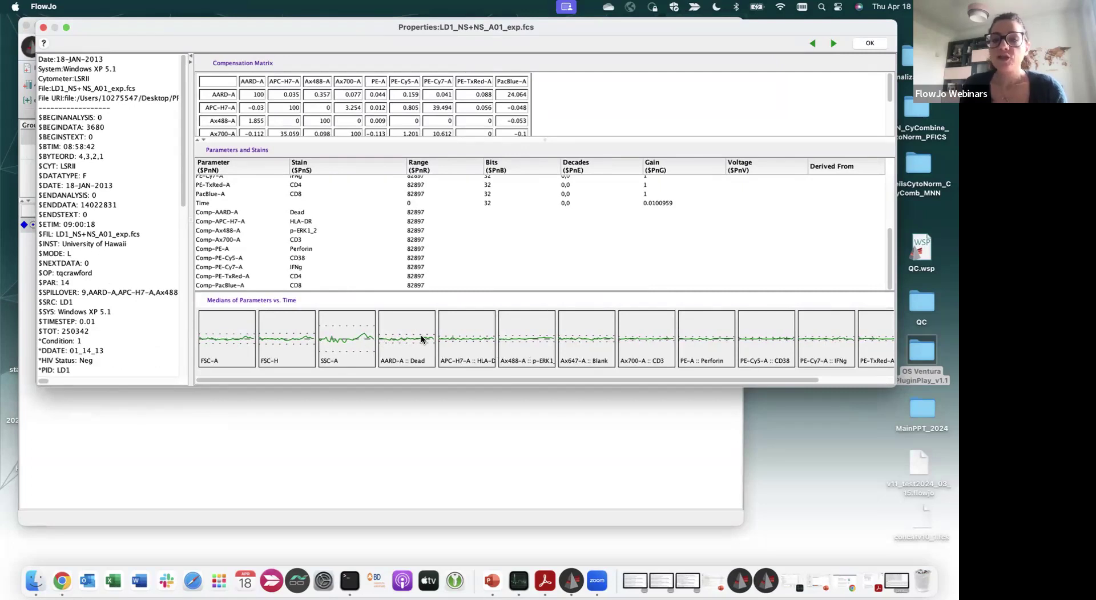
scroll(494, 343, "right", 3)
scroll(494, 342, "right", 2)
scroll(492, 338, "right", 1)
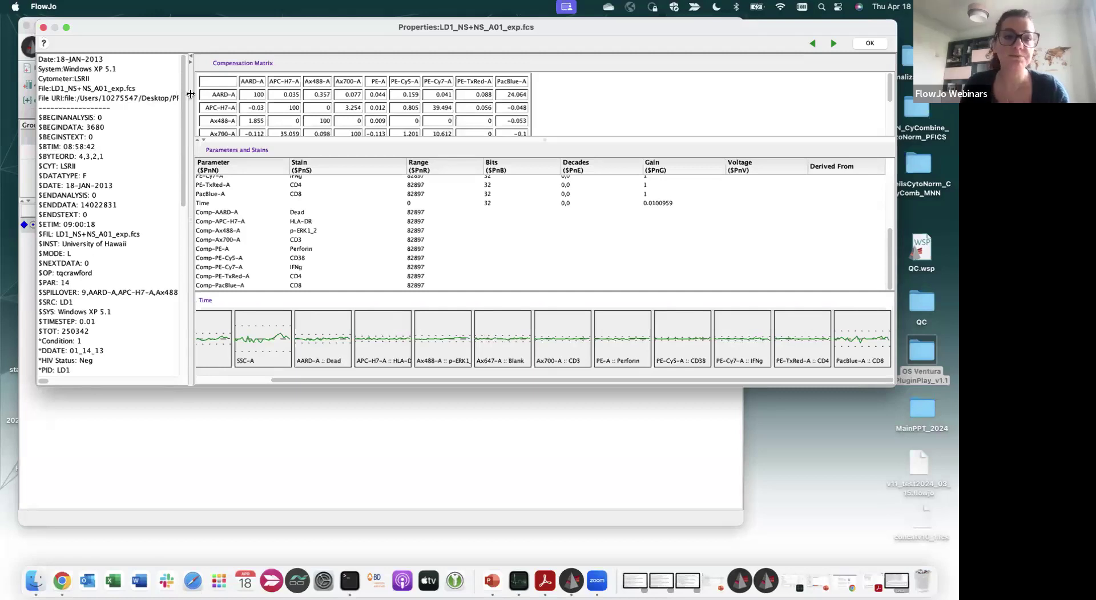
left_click(42, 27)
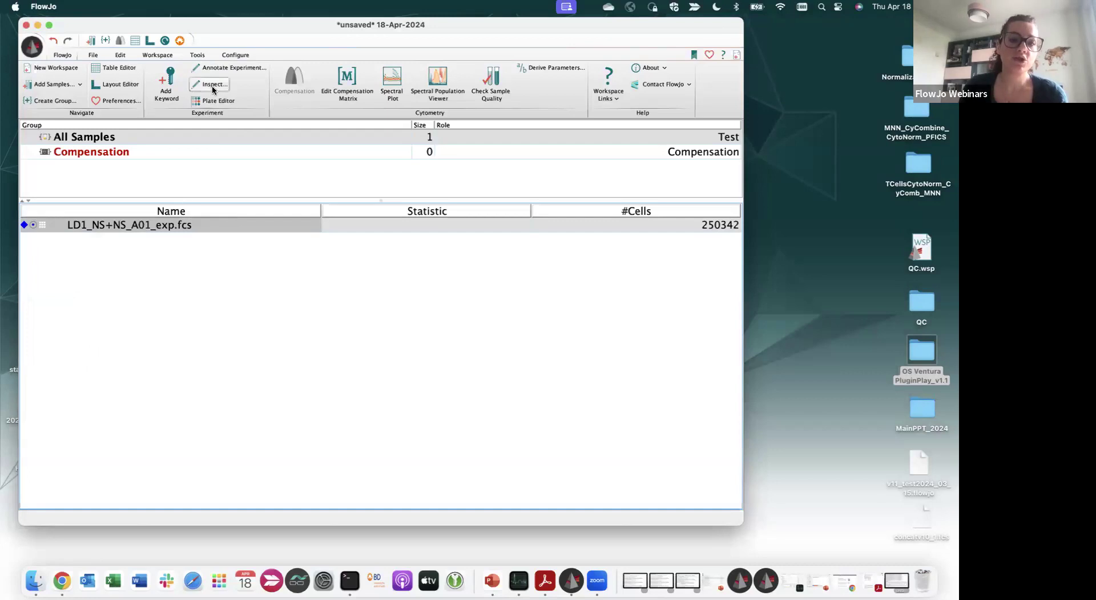
Start the FlowClean plugin on the LD1 sample and save the workspace to the Desktop as 18-Apr-2024.wsp
left_click(172, 53)
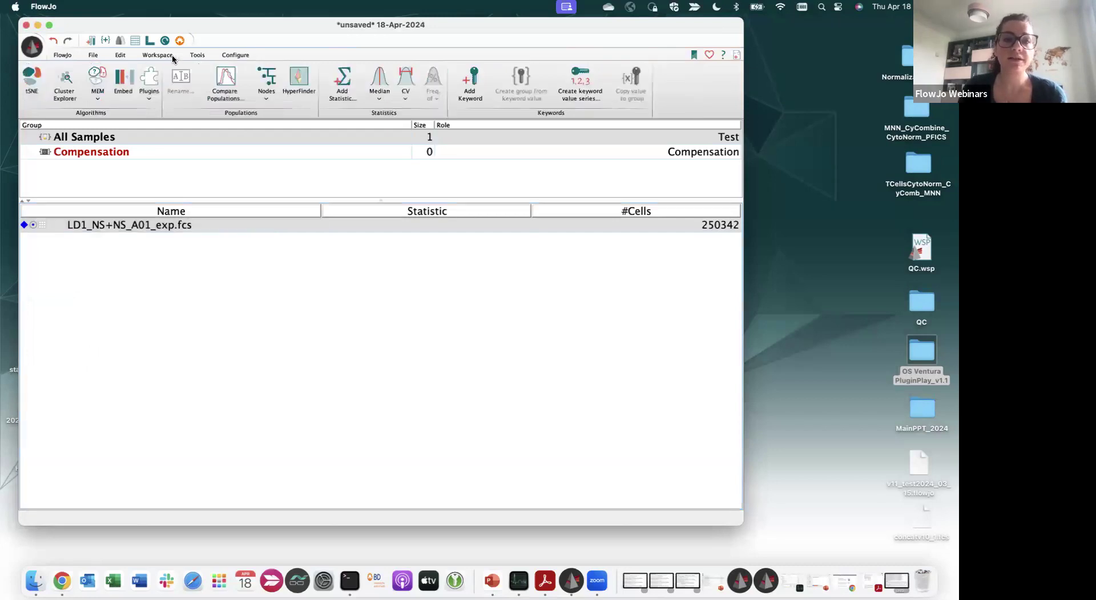
left_click(154, 84)
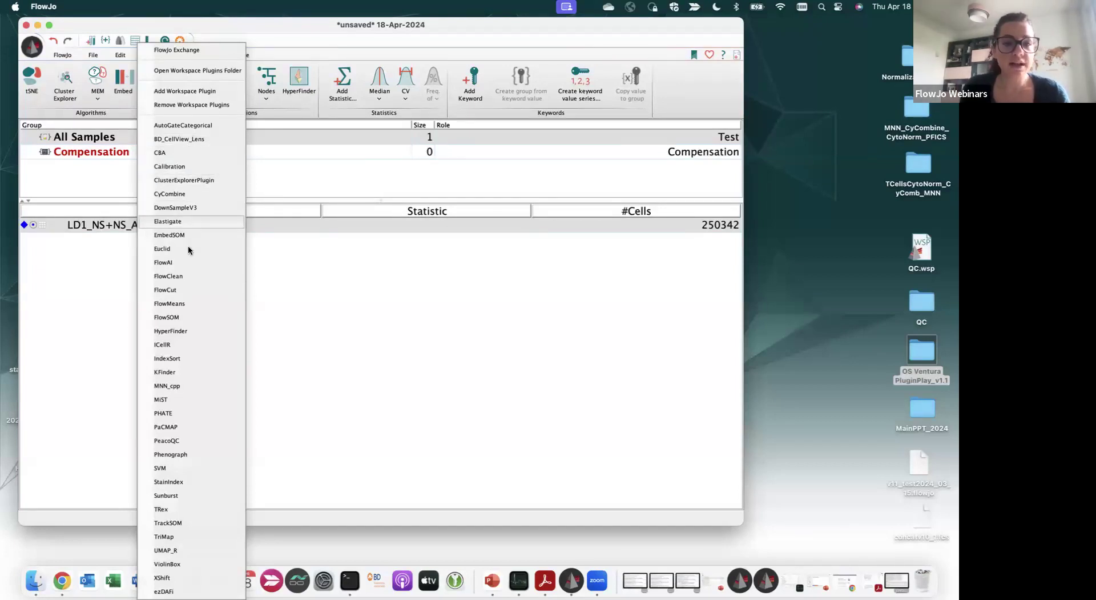
left_click(187, 278)
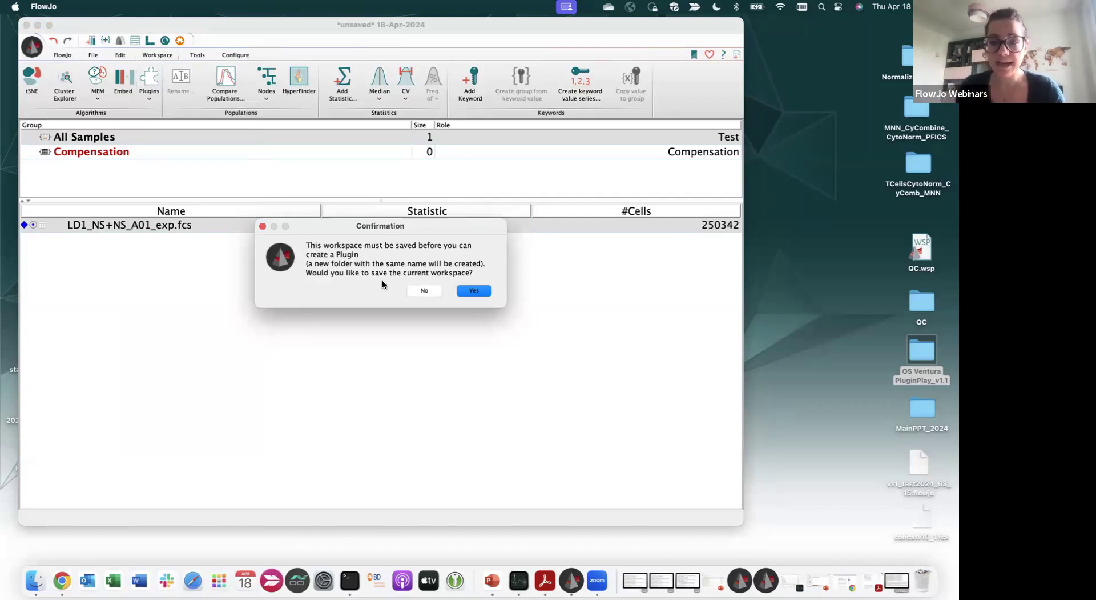
left_click(465, 291)
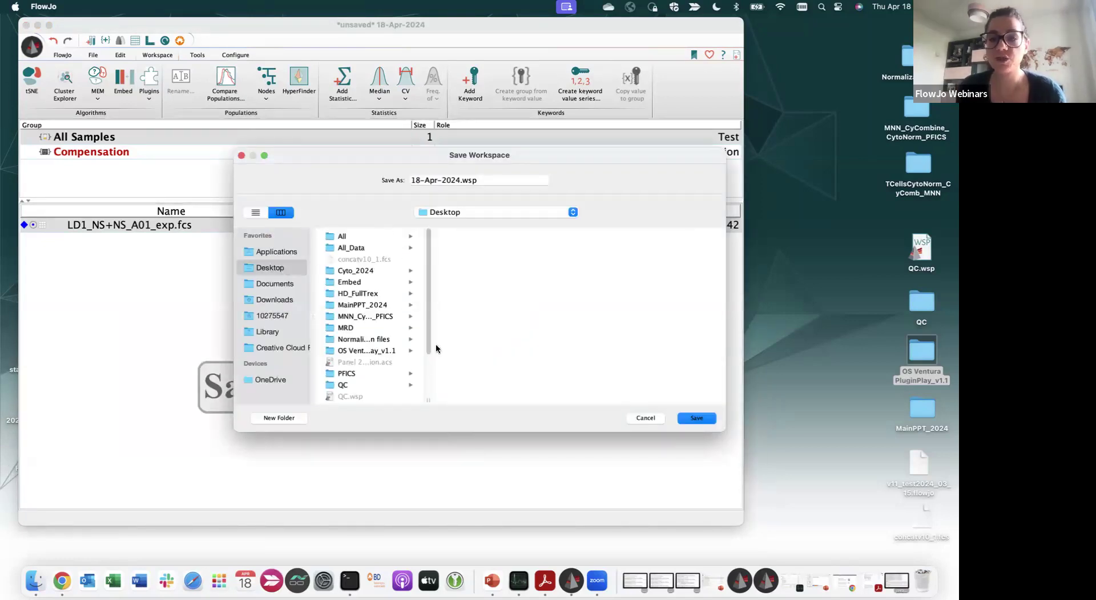
left_click(696, 418)
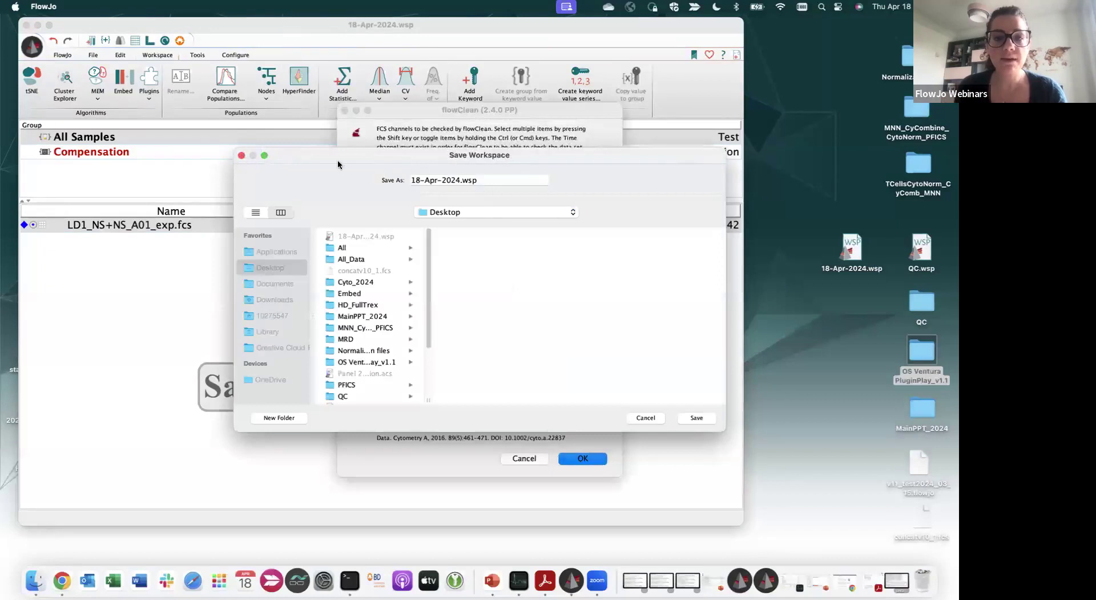
left_click(693, 416)
left_click(568, 306)
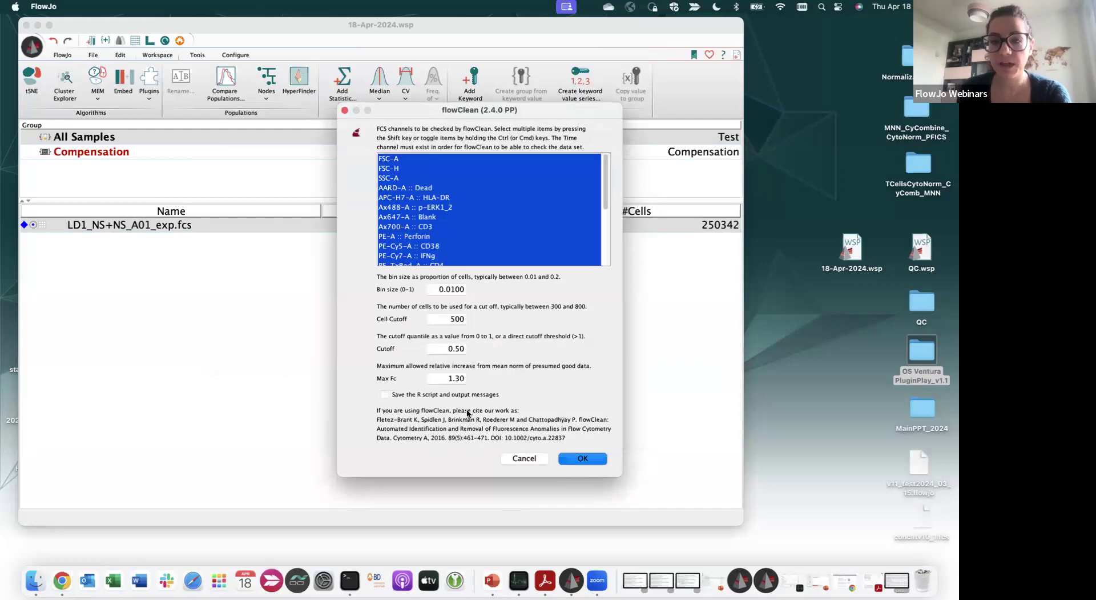
Review FlowClean's channel selection and default settings, and cancel the plugin without running it
scroll(457, 218, "down", 3)
scroll(456, 219, "down", 2)
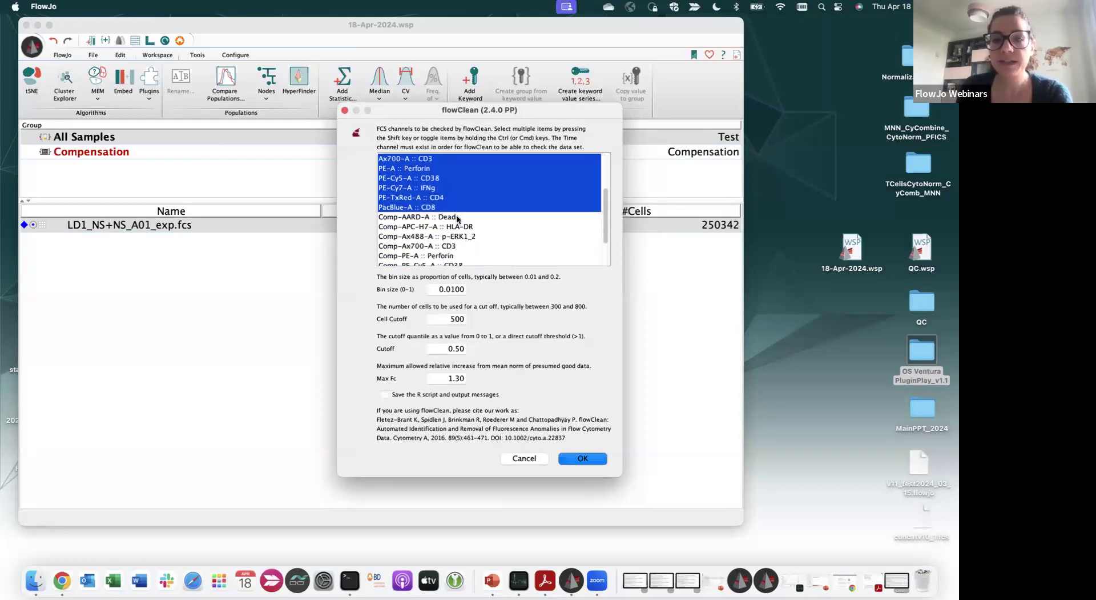
scroll(457, 216, "up", 3)
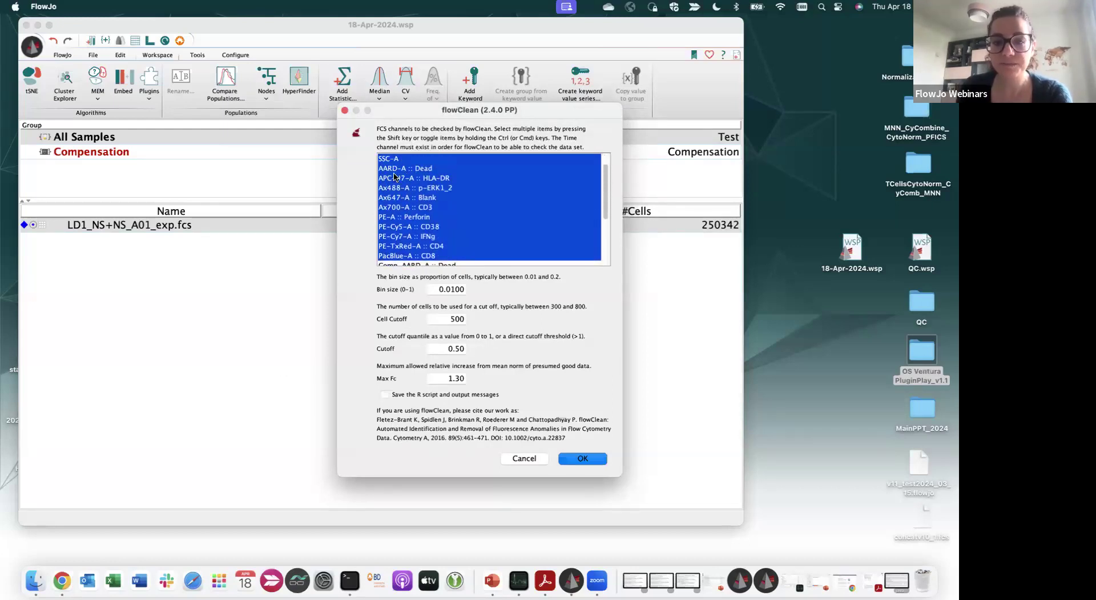
scroll(424, 251, "down", 4)
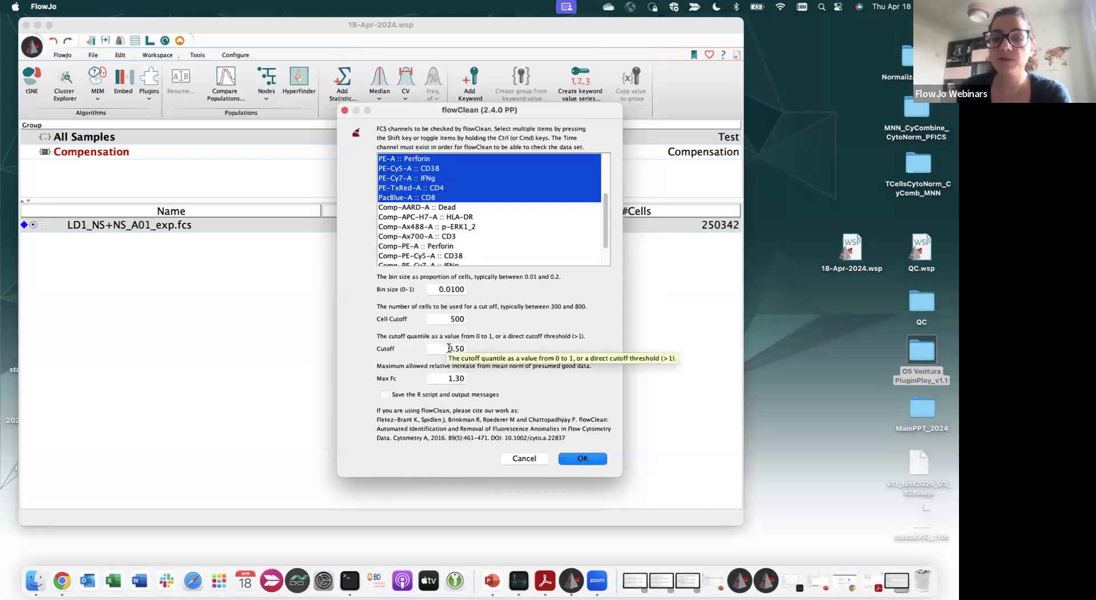
left_click_drag(607, 231, 601, 185)
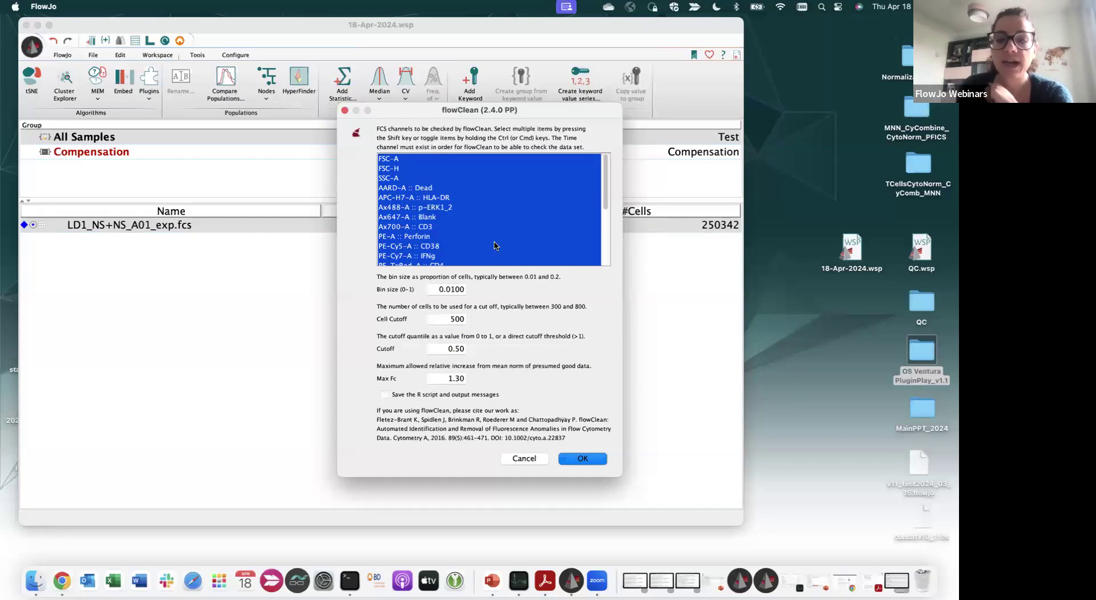
left_click(522, 458)
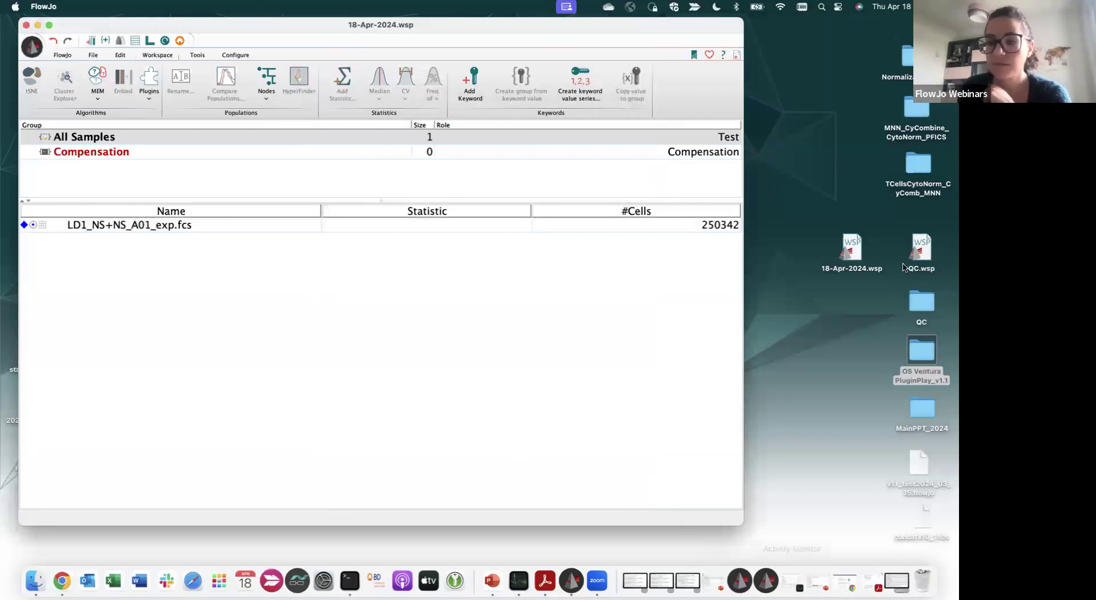
Open the QC.wsp workspace from the desktop and collapse the results under NoStim_PID1.fcs
left_click(920, 253)
double_click(920, 253)
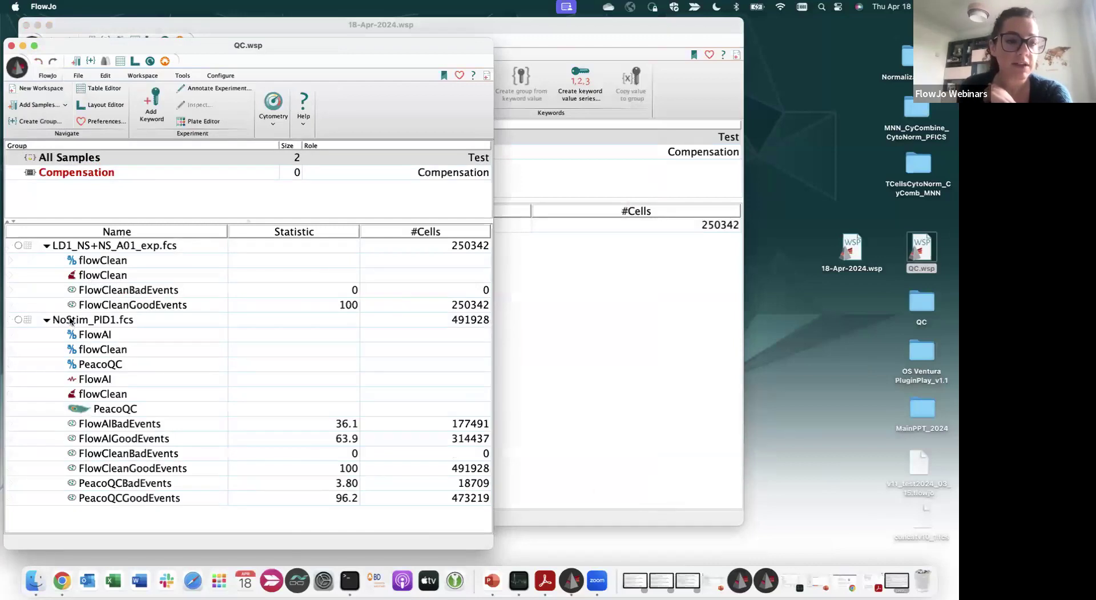
left_click(48, 321)
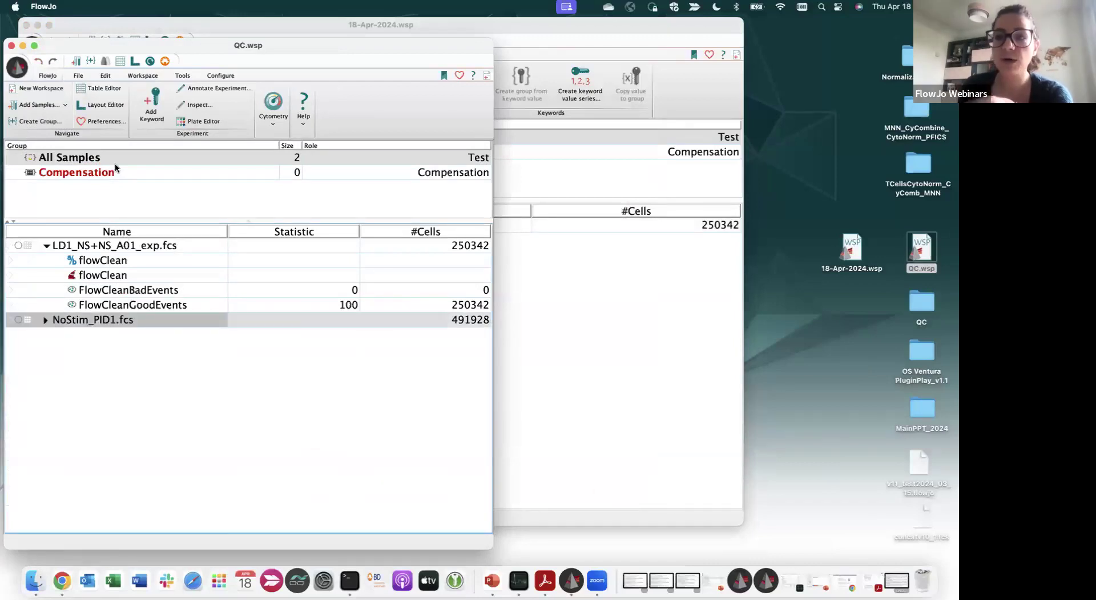
Compare the FlowClean bad and good event populations of the LD1 sample, and view the plugin results of NoStim_PID1.fcs
left_click(133, 291)
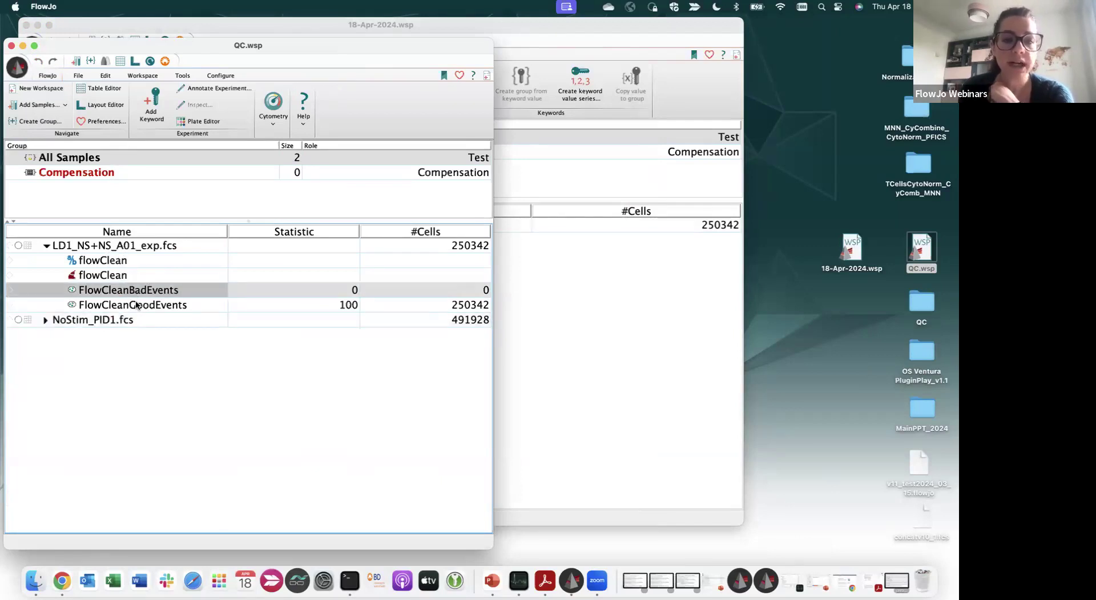
left_click(137, 306)
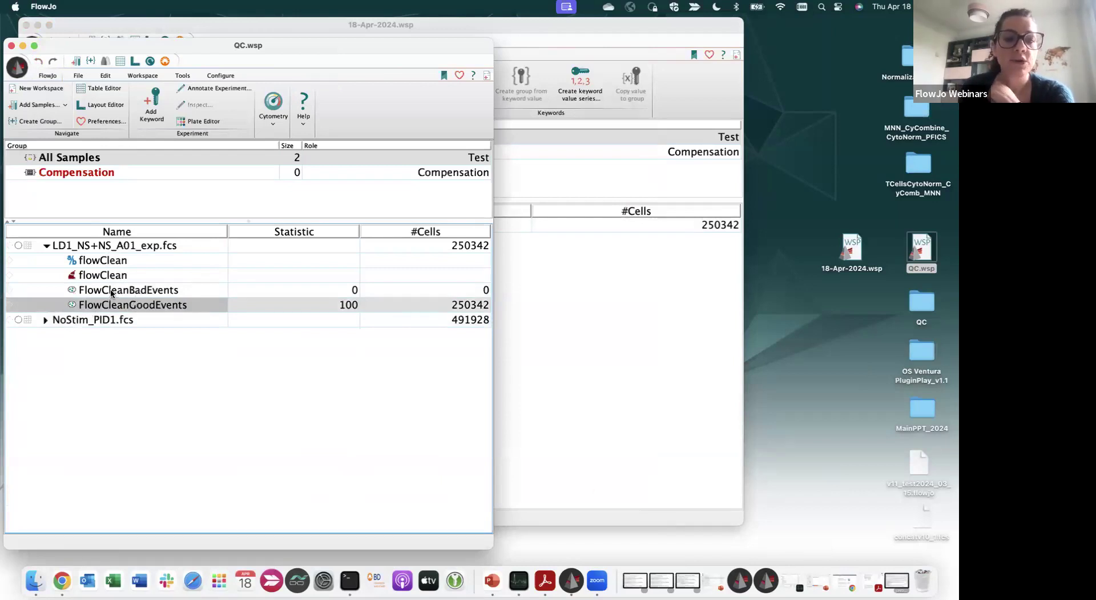
left_click(113, 293)
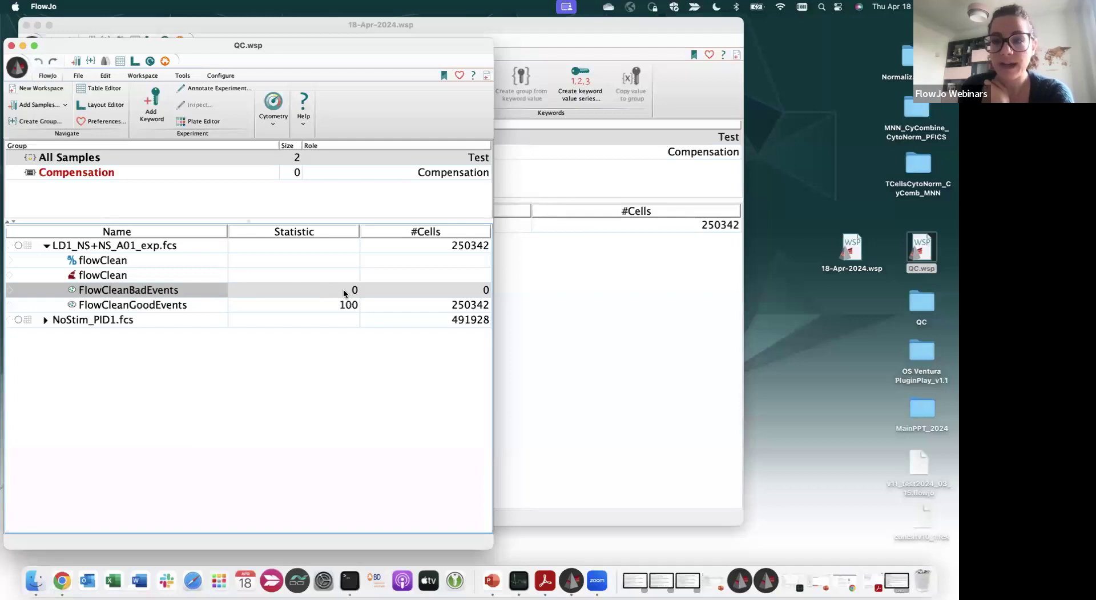
left_click(45, 320)
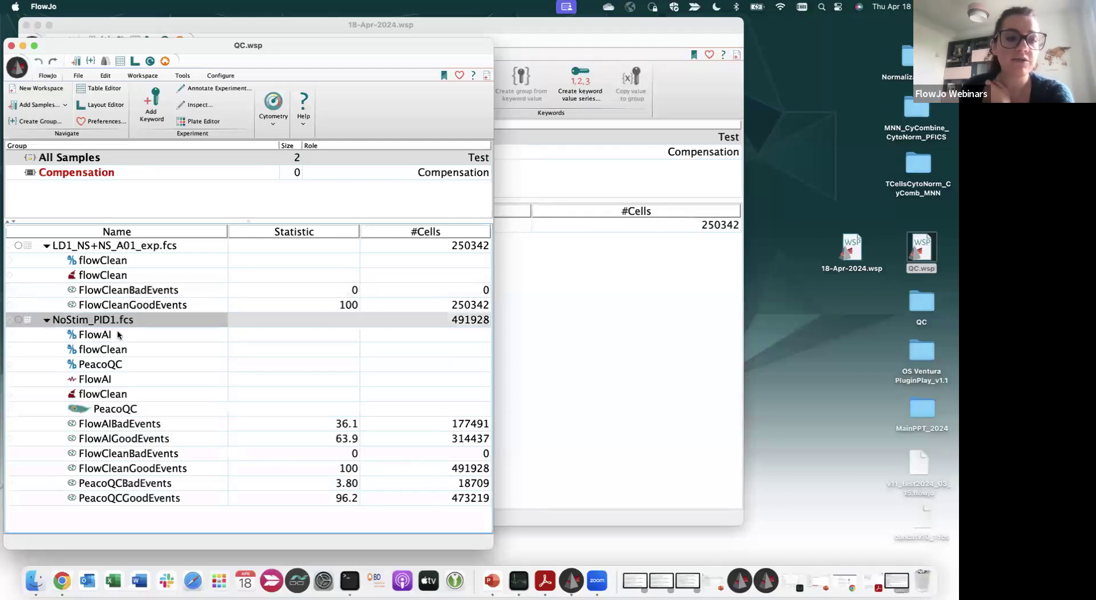
left_click(116, 251)
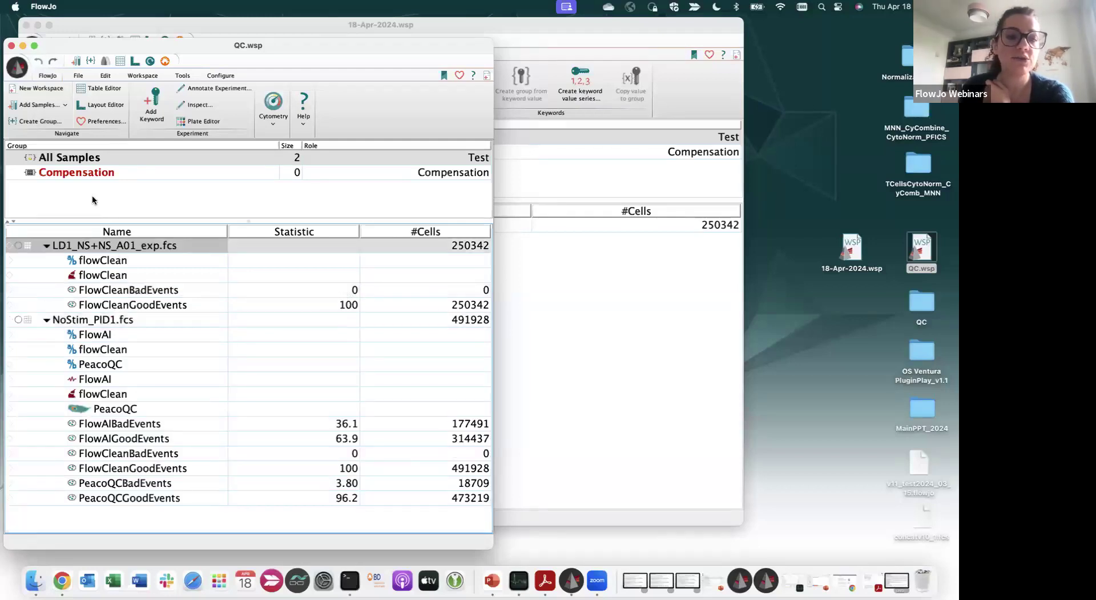
Start the FlowAI plugin on NoStim_PID1.fcs and exclude the flowClean, FlowAI and PeacoQC parameters from its channel selection
left_click(46, 320)
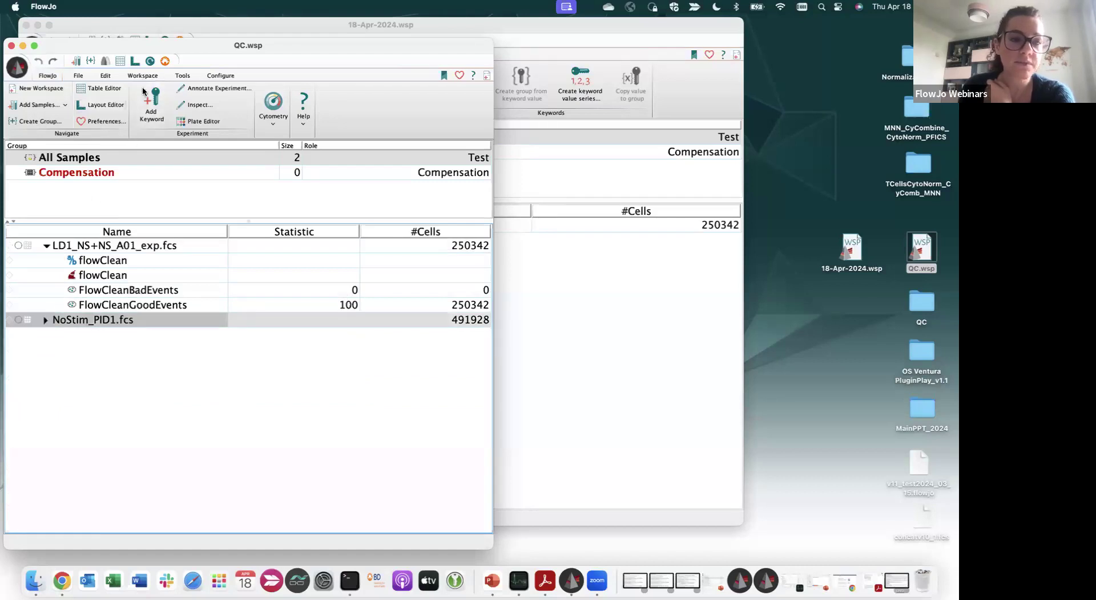
left_click(183, 75)
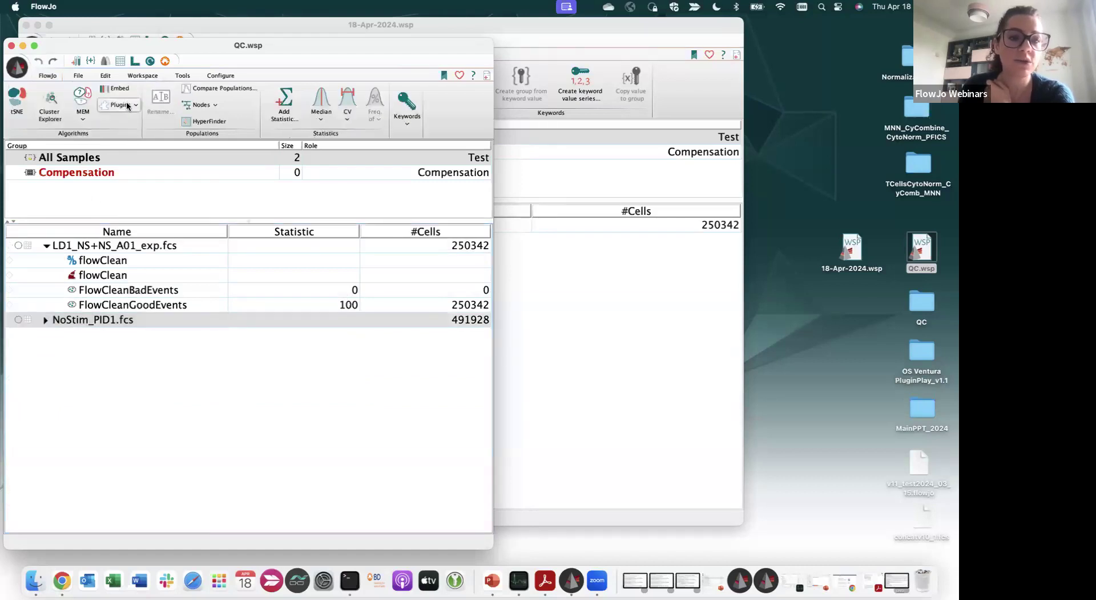
left_click(128, 105)
left_click(141, 261)
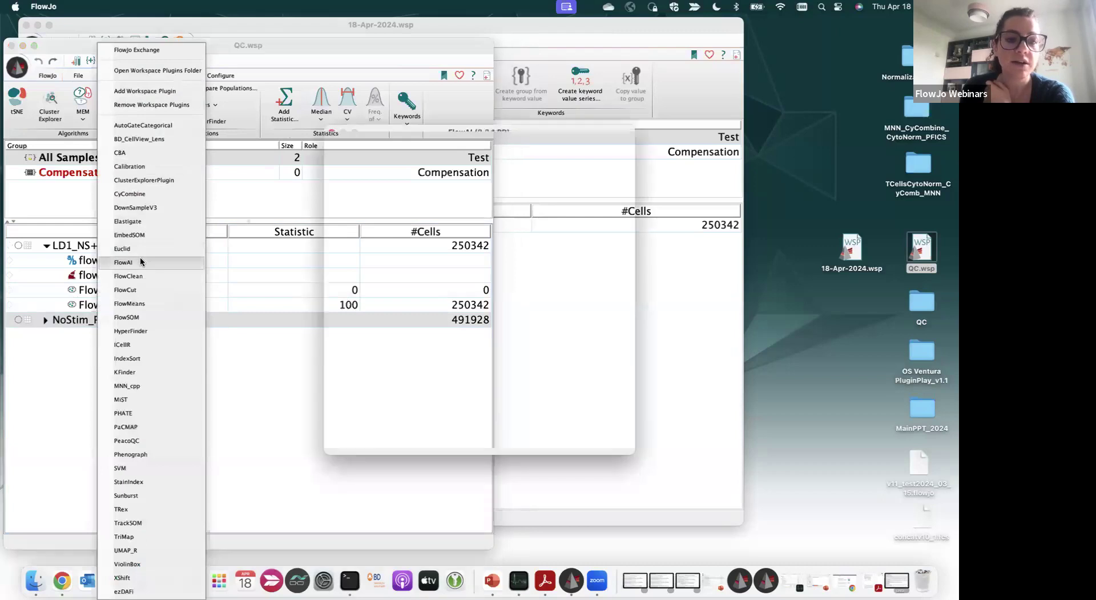
left_click_drag(475, 132, 565, 94)
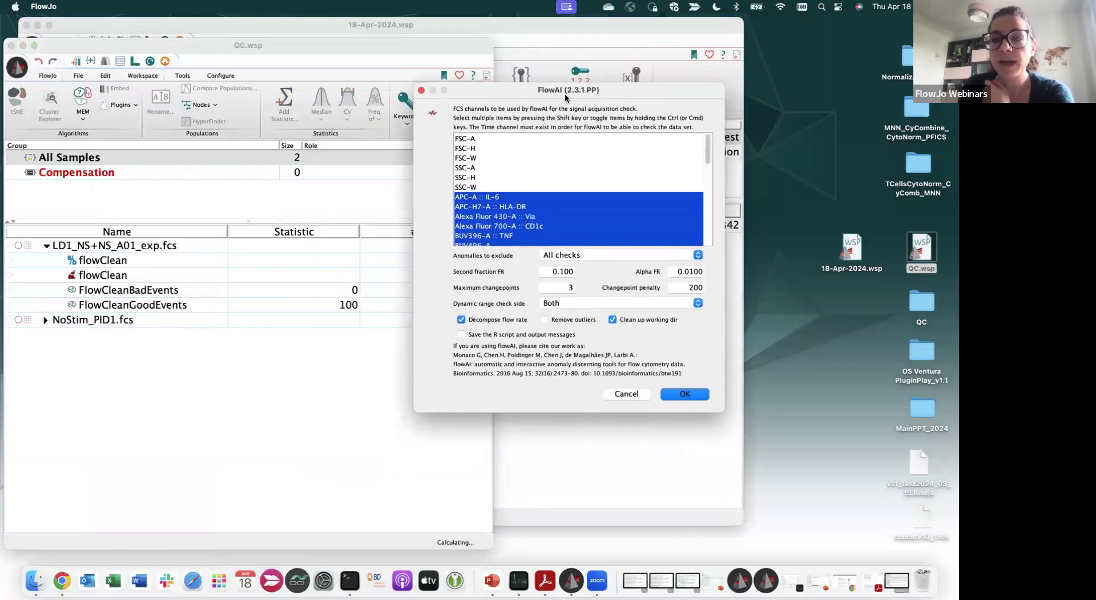
scroll(549, 228, "down", 10)
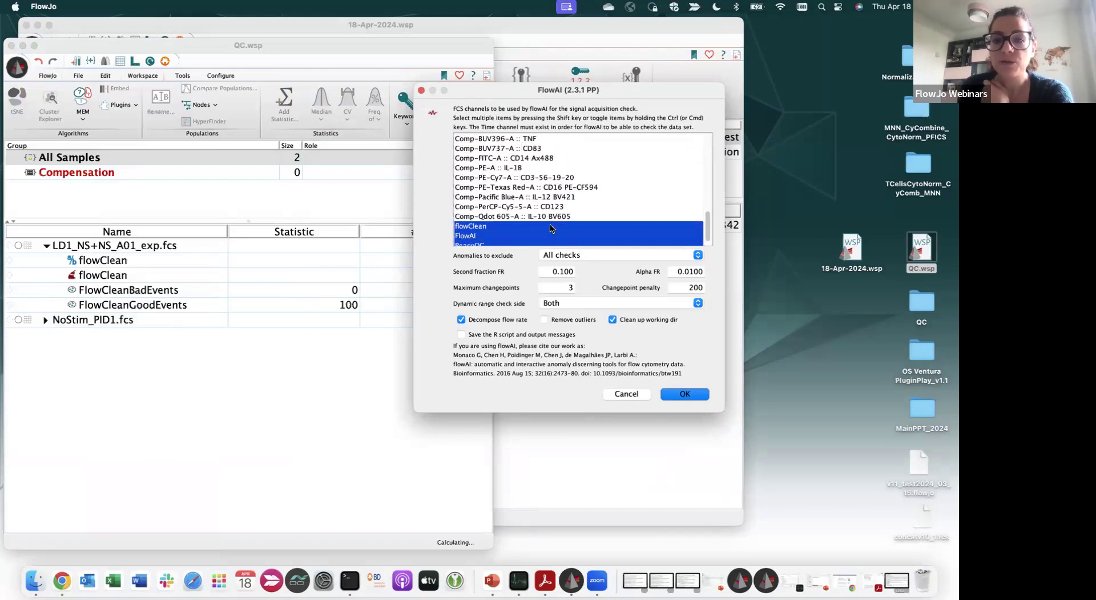
scroll(550, 228, "down", 1)
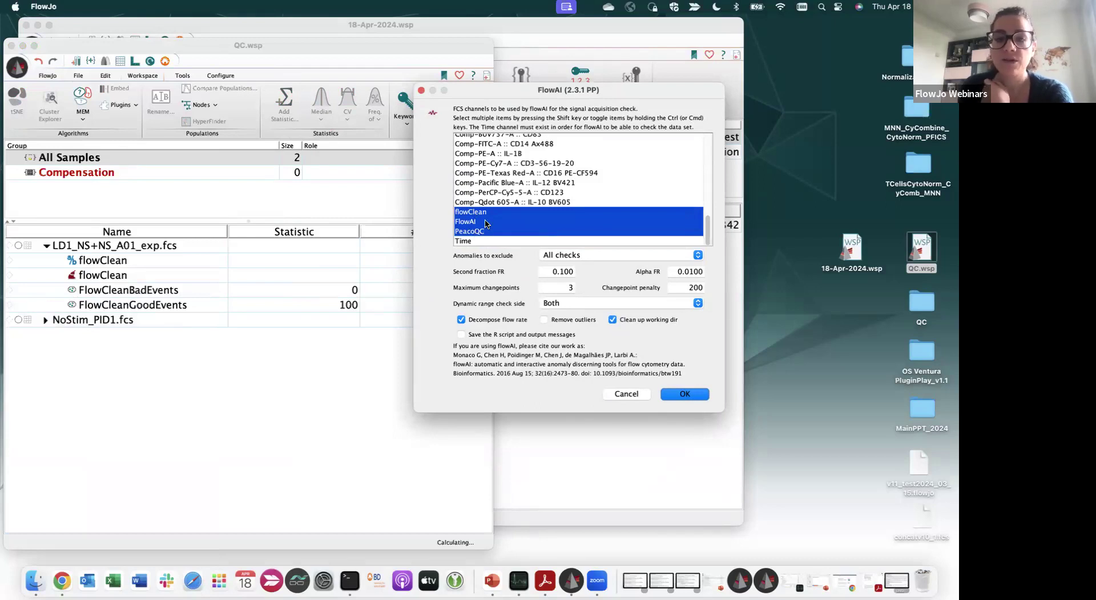
left_click(482, 213, "super")
left_click(481, 222, "super")
left_click(480, 230, "super")
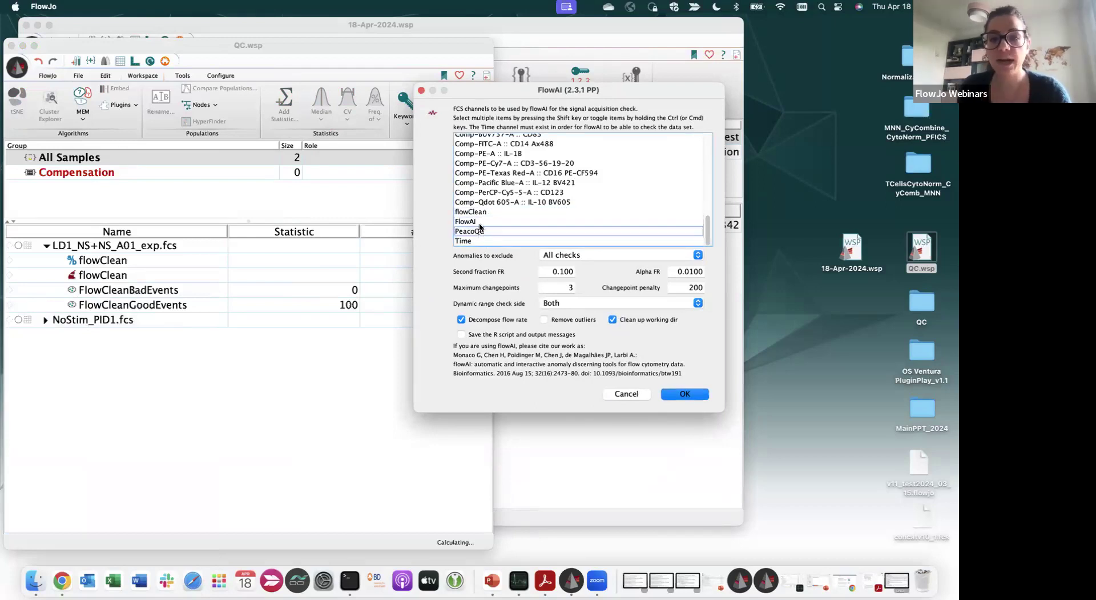
scroll(477, 230, "up", 1)
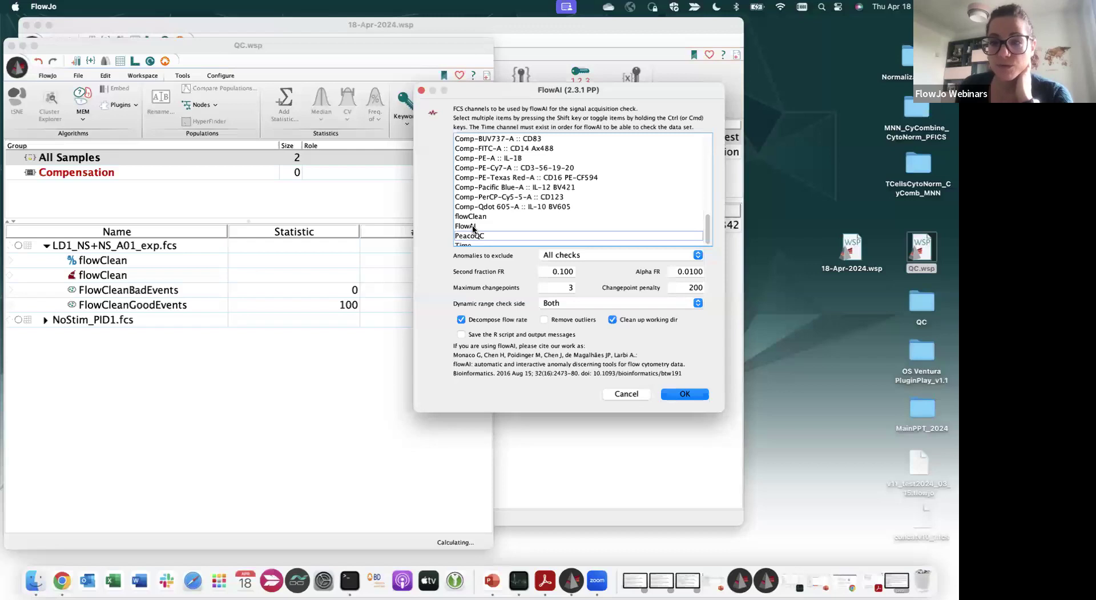
scroll(475, 231, "down", 1)
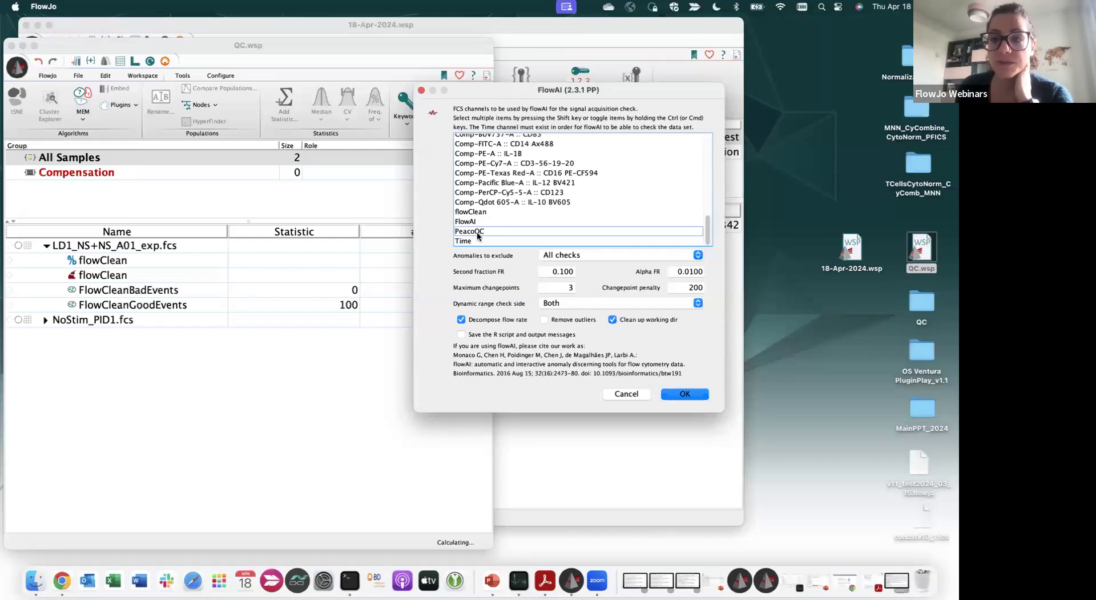
left_click_drag(616, 94, 660, 90)
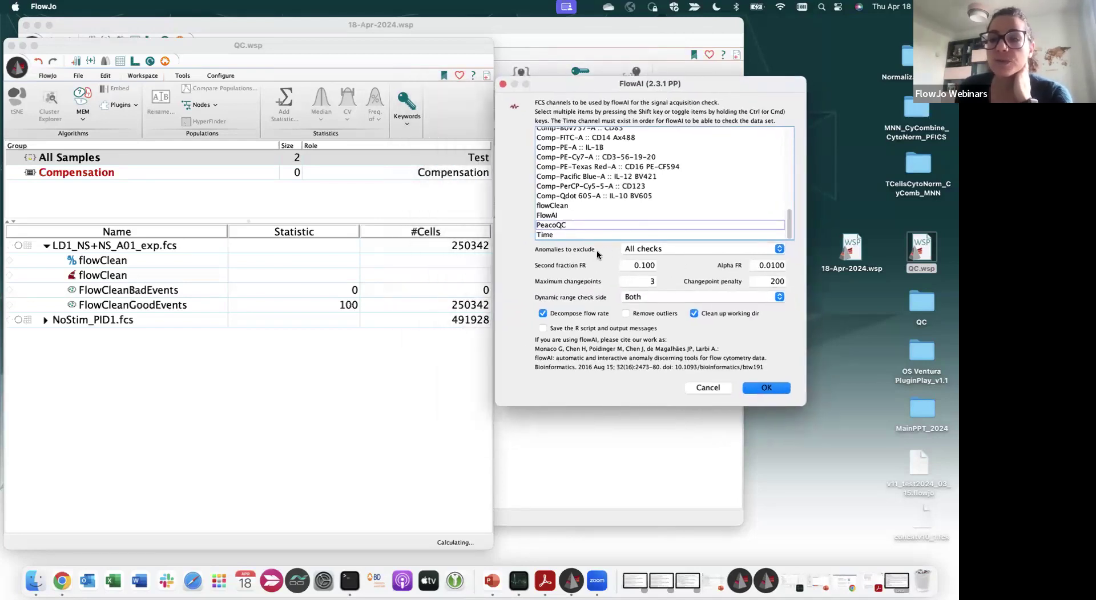
Review FlowAI's anomaly exclusion choices, enable Remove outliers, and close the plugin without running it
left_click(670, 250)
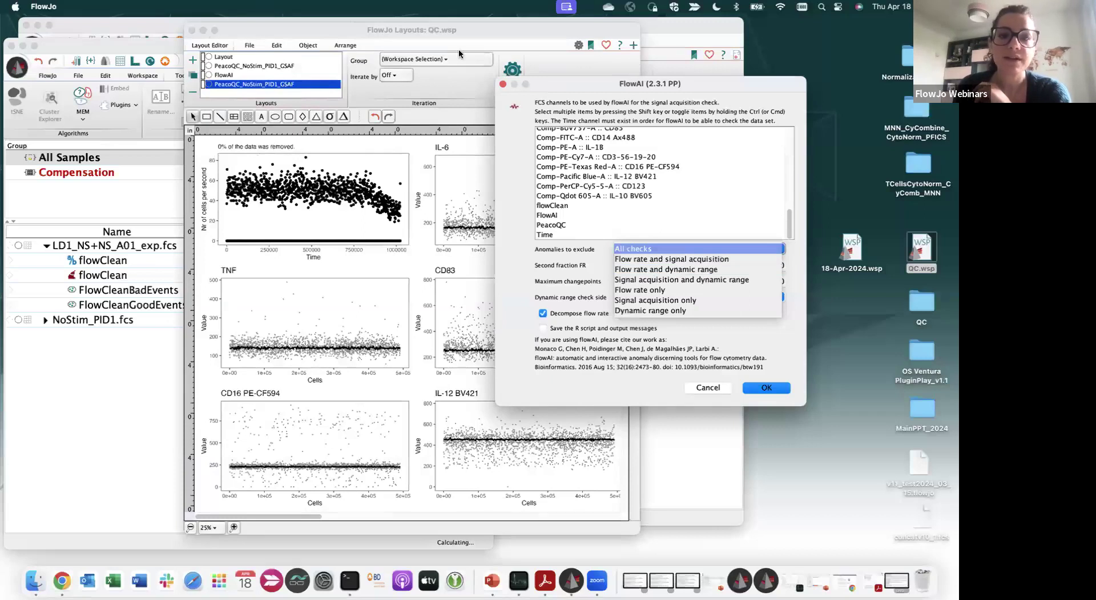
left_click(509, 32)
left_click_drag(487, 26, 625, 76)
left_click(755, 388)
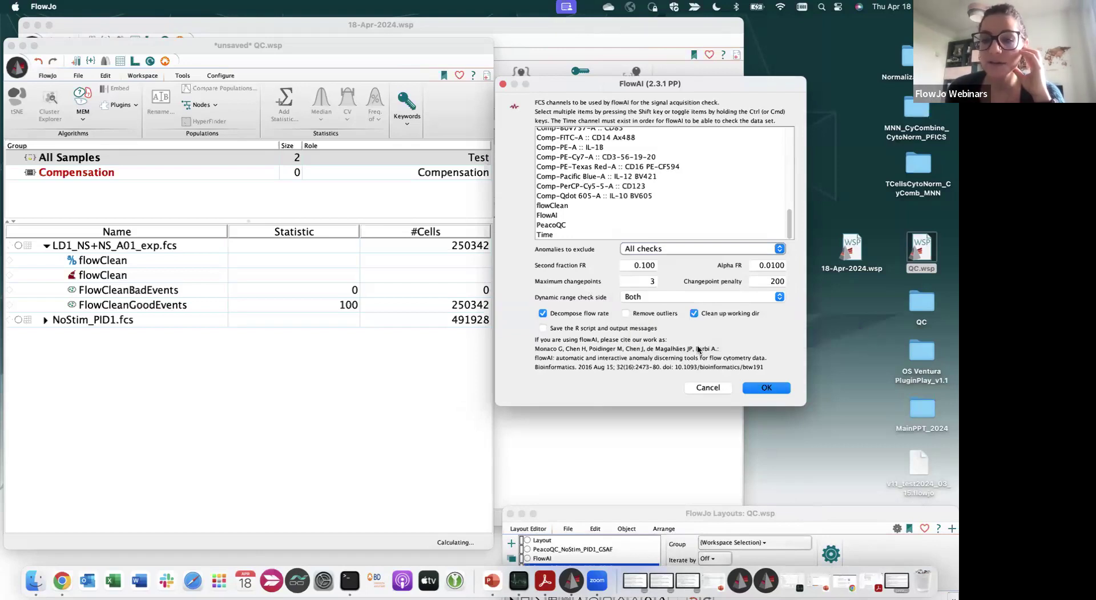
left_click(644, 314)
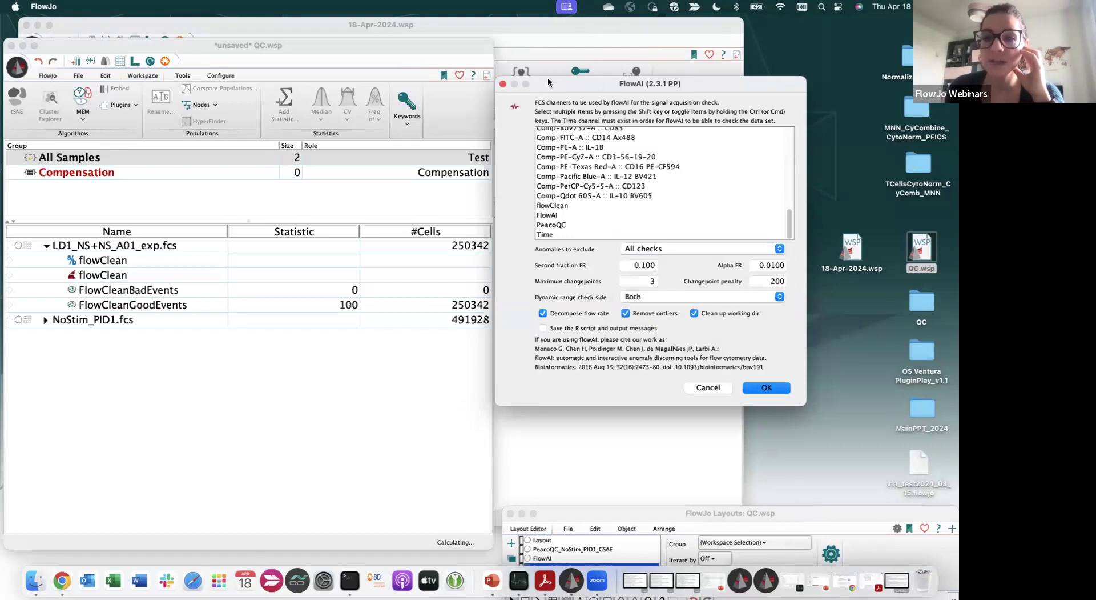
left_click(505, 84)
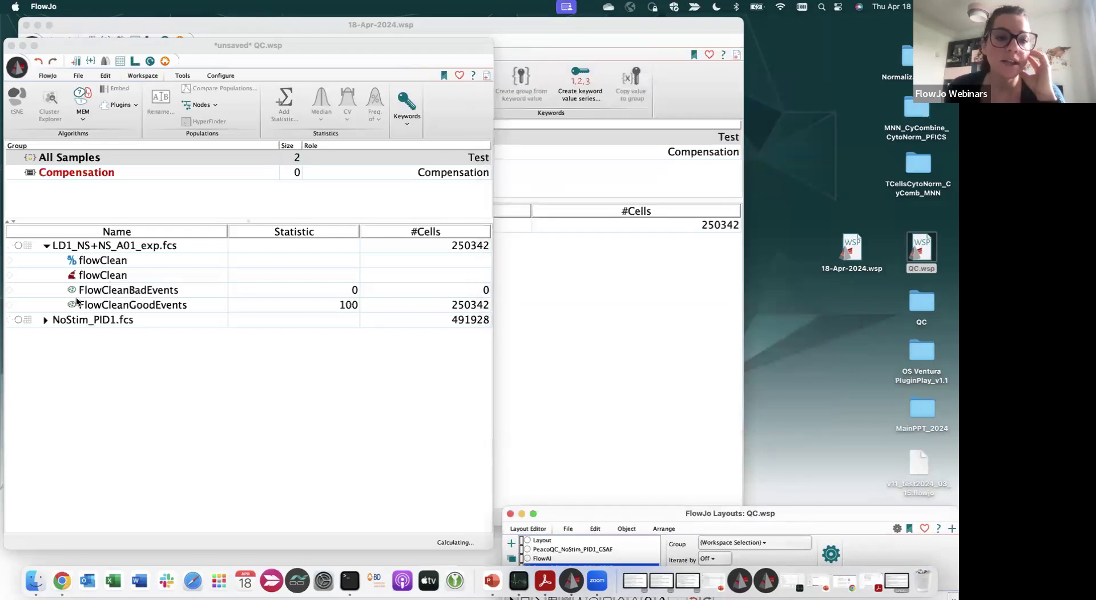
Compare the FlowAI and FlowClean bad and good event populations of the NoStim_PID1.fcs sample
left_click(46, 321)
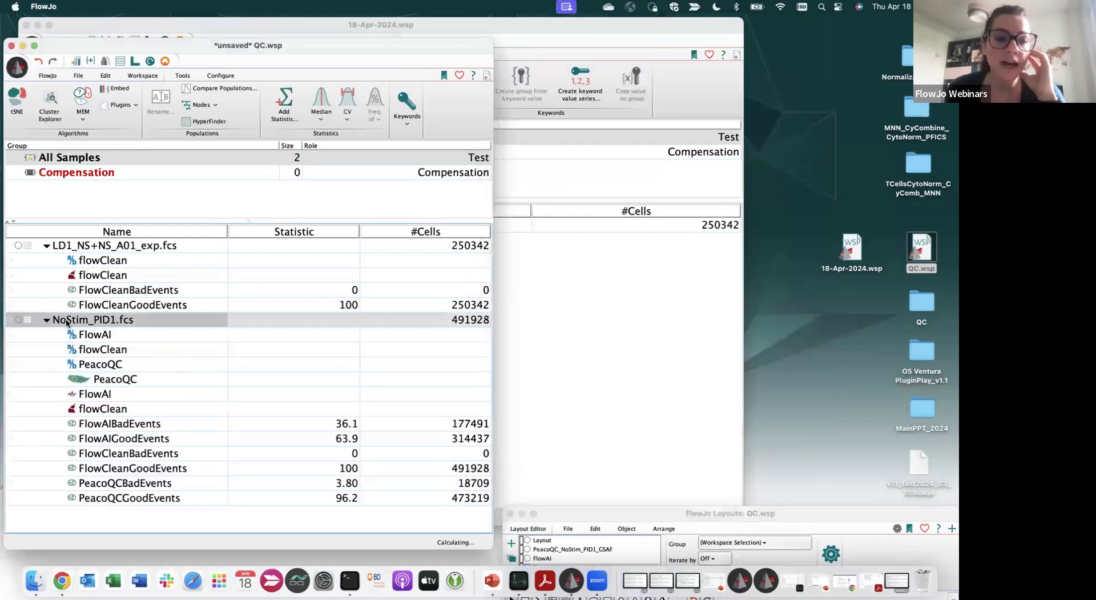
left_click(144, 427)
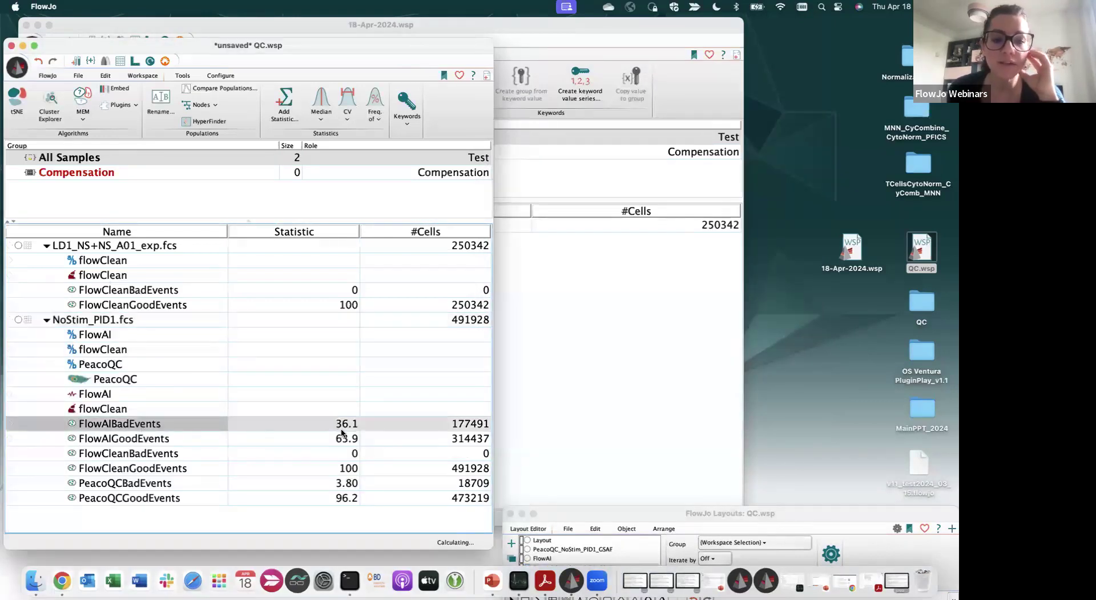
left_click(112, 323)
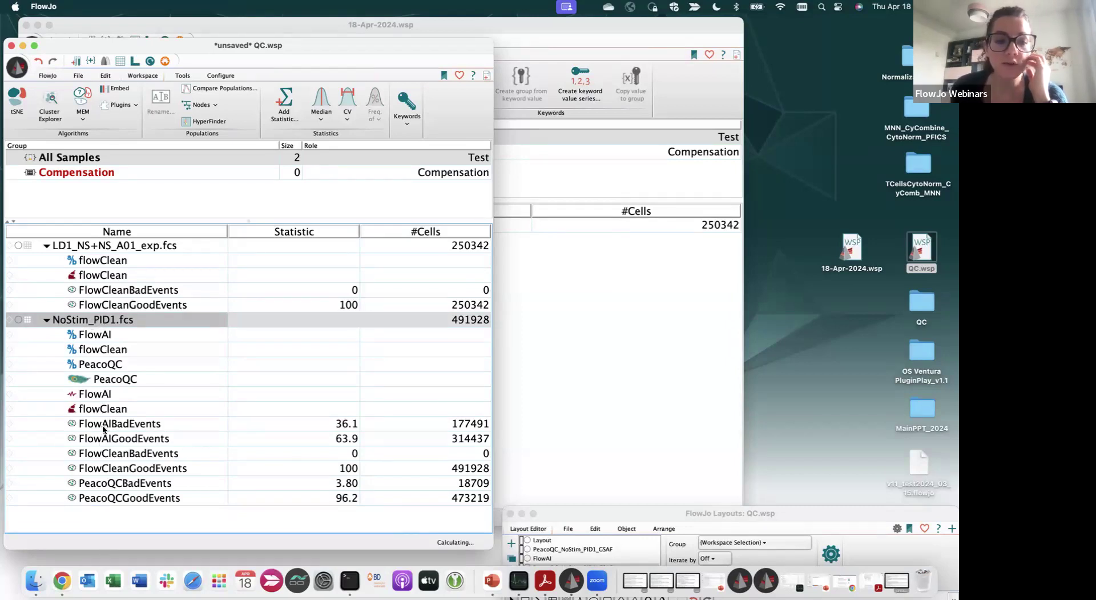
left_click(111, 469)
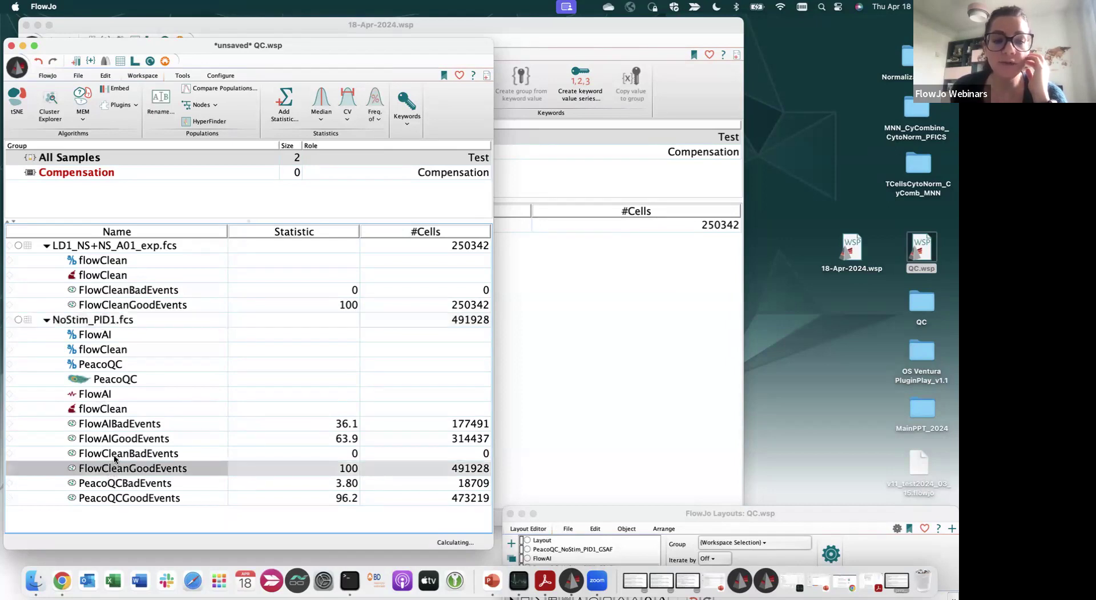
left_click(115, 458)
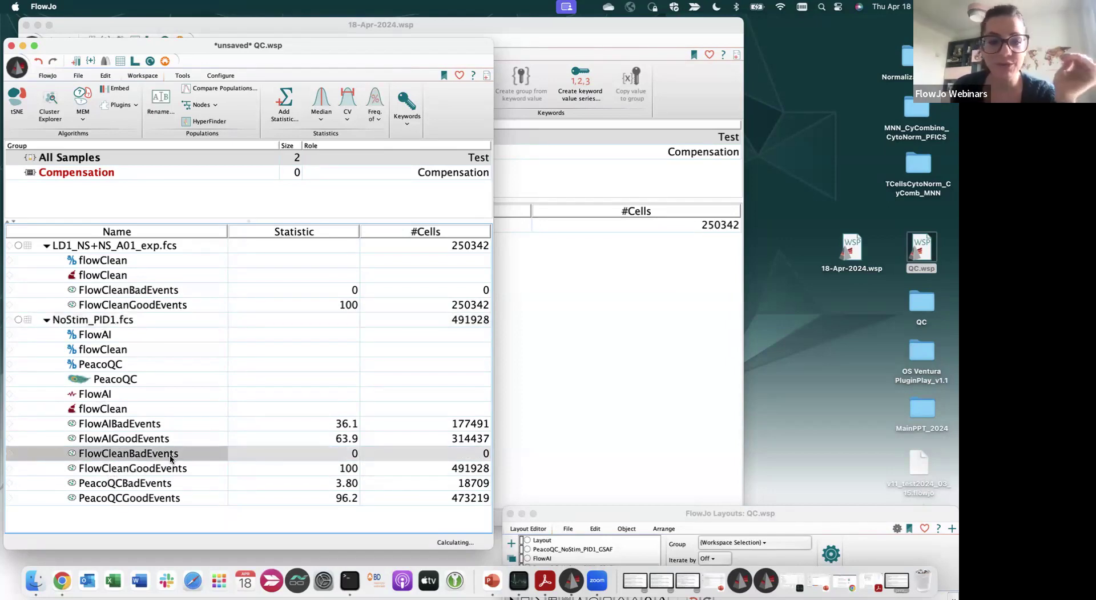
left_click(155, 429)
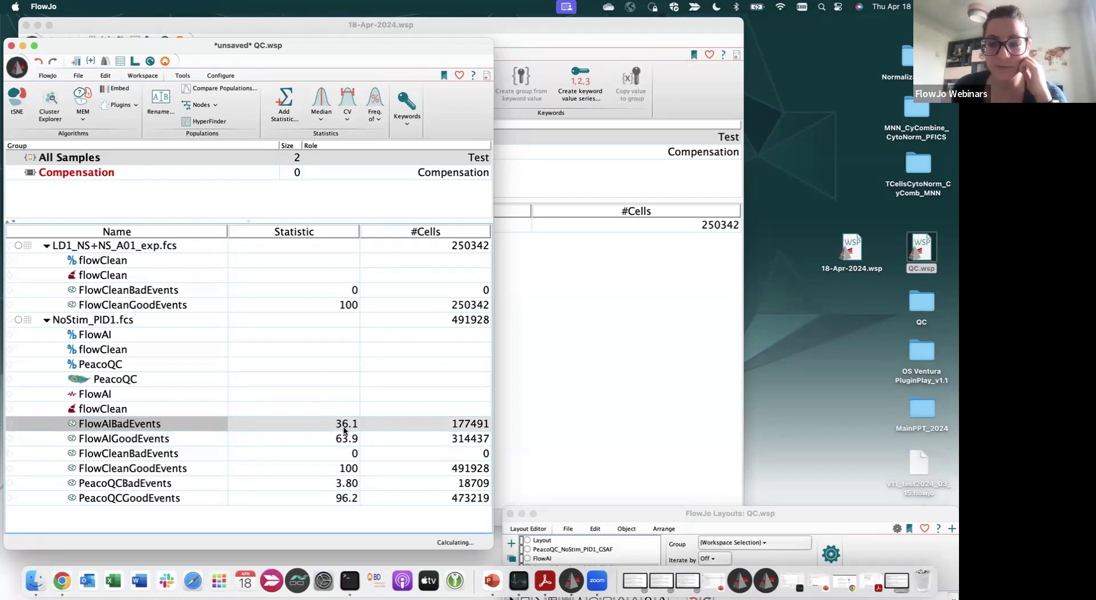
left_click(48, 320)
left_click(47, 320)
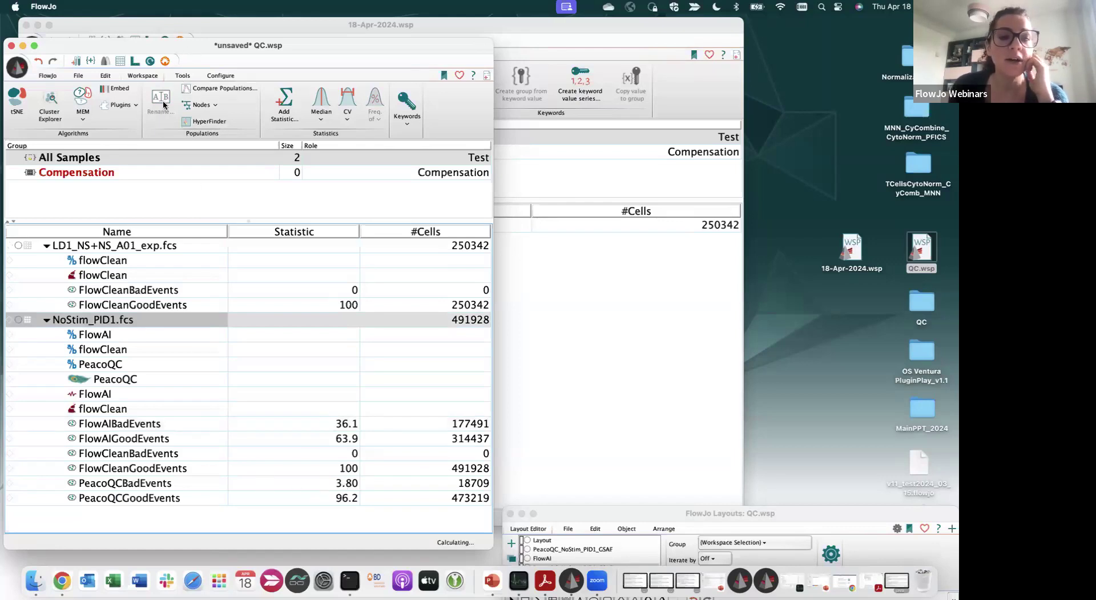
Start the PeacoQC plugin on NoStim_PID1.fcs with its compensated channels selected, and cancel it after reviewing the settings
left_click(135, 100)
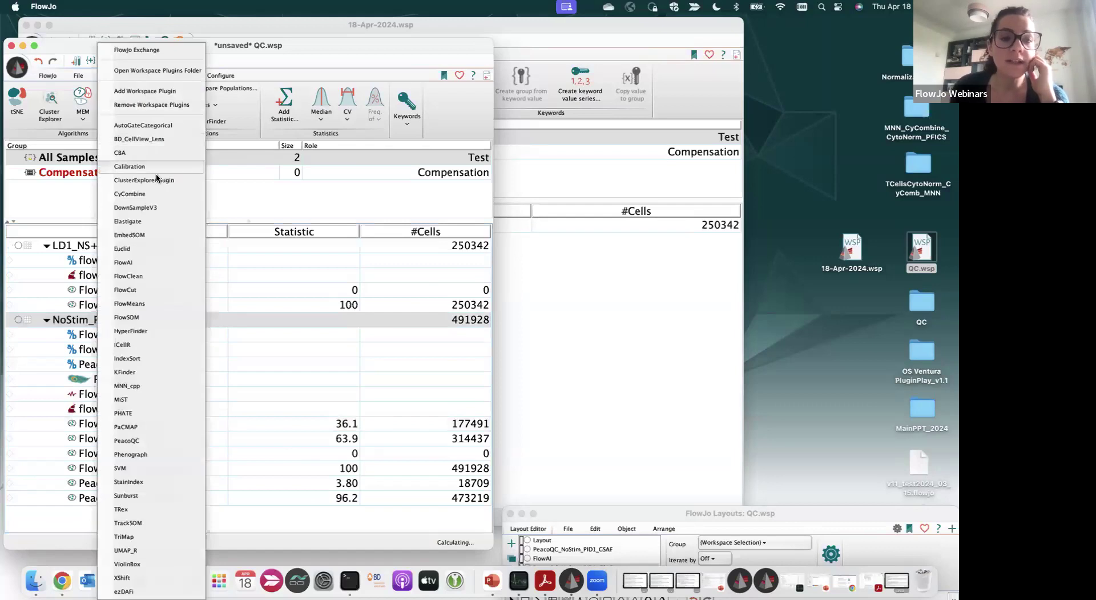
left_click(155, 441)
left_click_drag(444, 160, 602, 109)
scroll(584, 205, "down", 5)
left_click(526, 181, "shift")
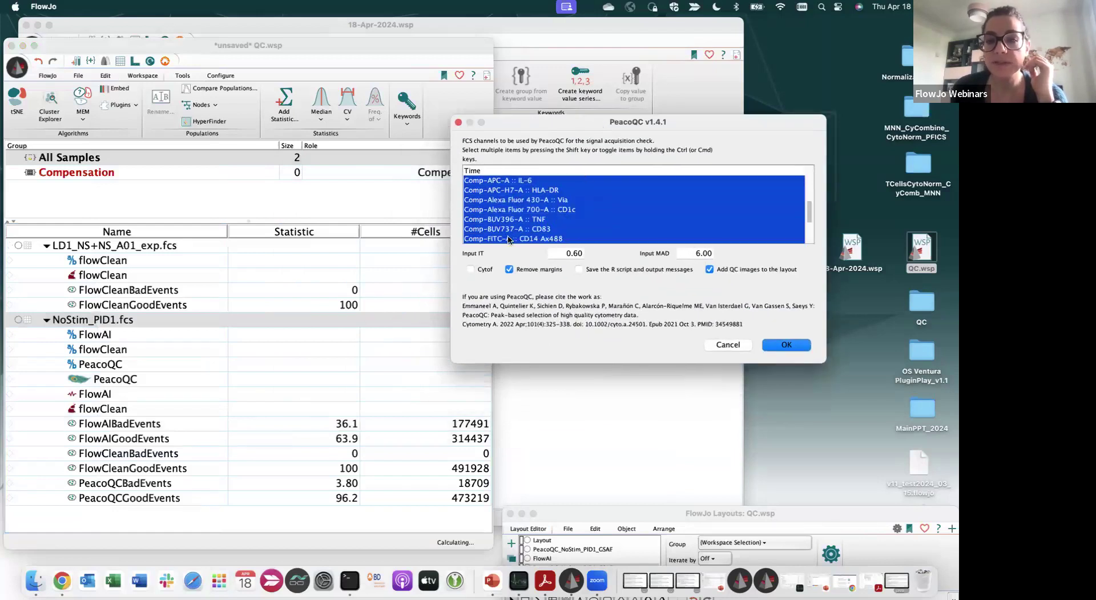
scroll(504, 219, "down", 1)
scroll(504, 220, "down", 3)
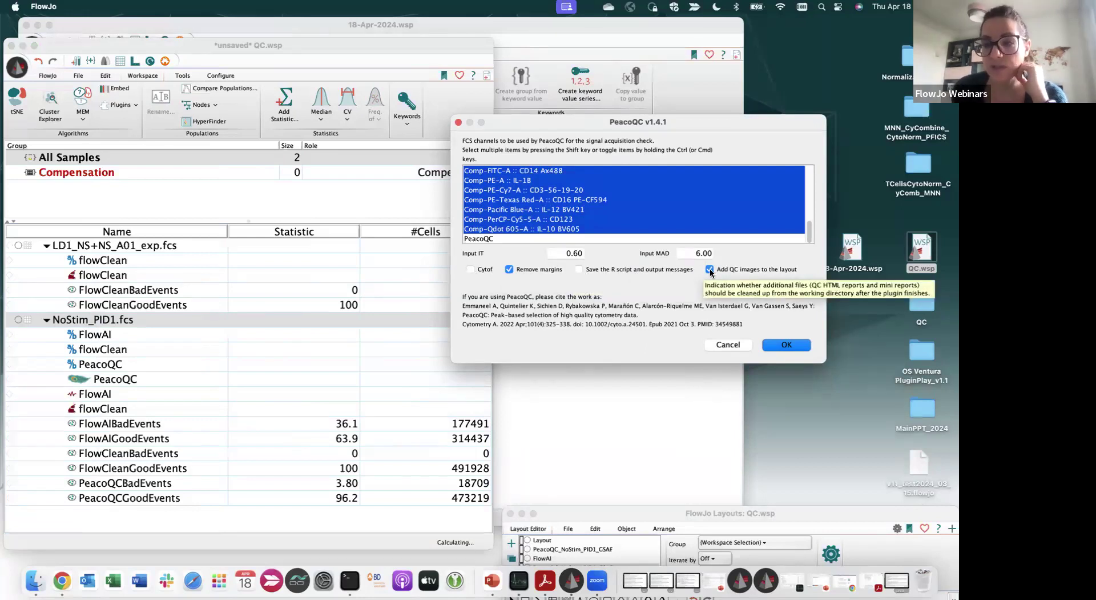
left_click(728, 344)
Bring the QC.wsp layout window fully into view and widen it to show more of the PeacoQC plots
left_click_drag(714, 508, 498, 27)
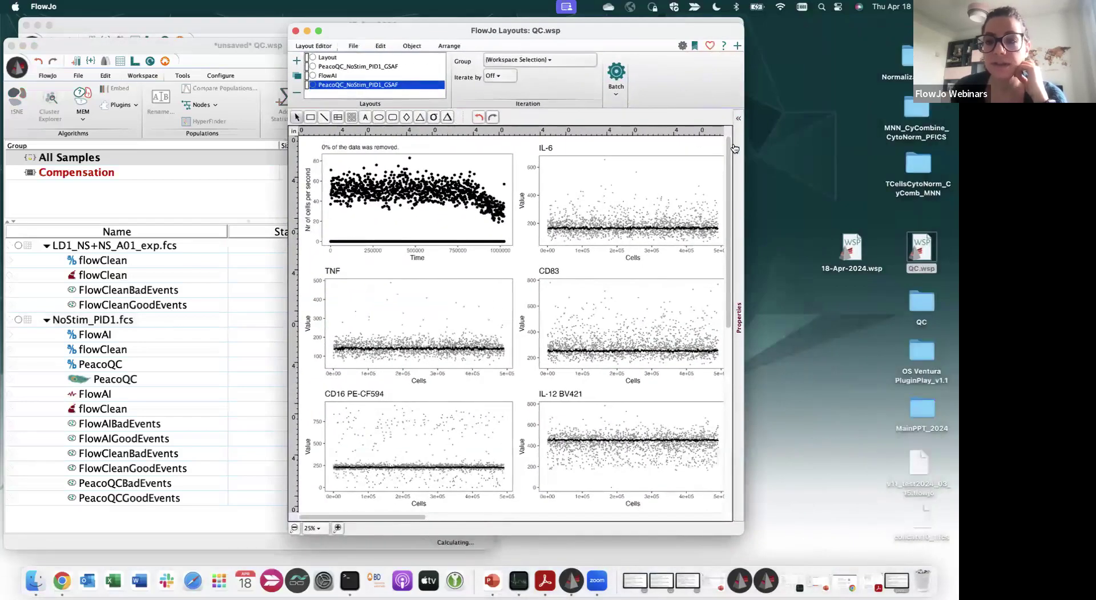
left_click_drag(744, 150, 900, 149)
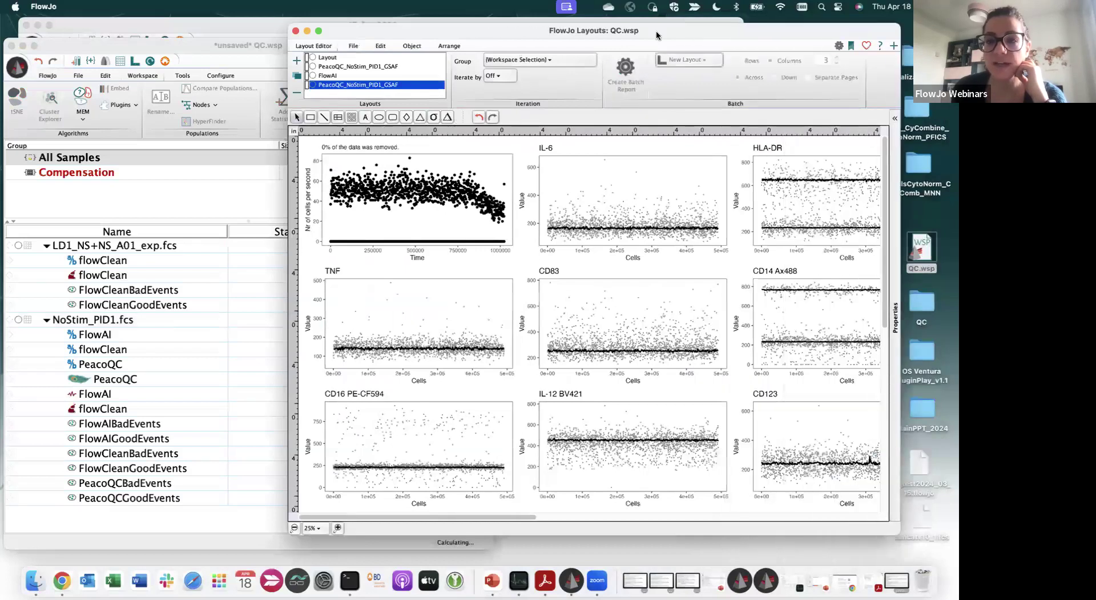
left_click_drag(656, 30, 517, 32)
left_click_drag(759, 94, 926, 103)
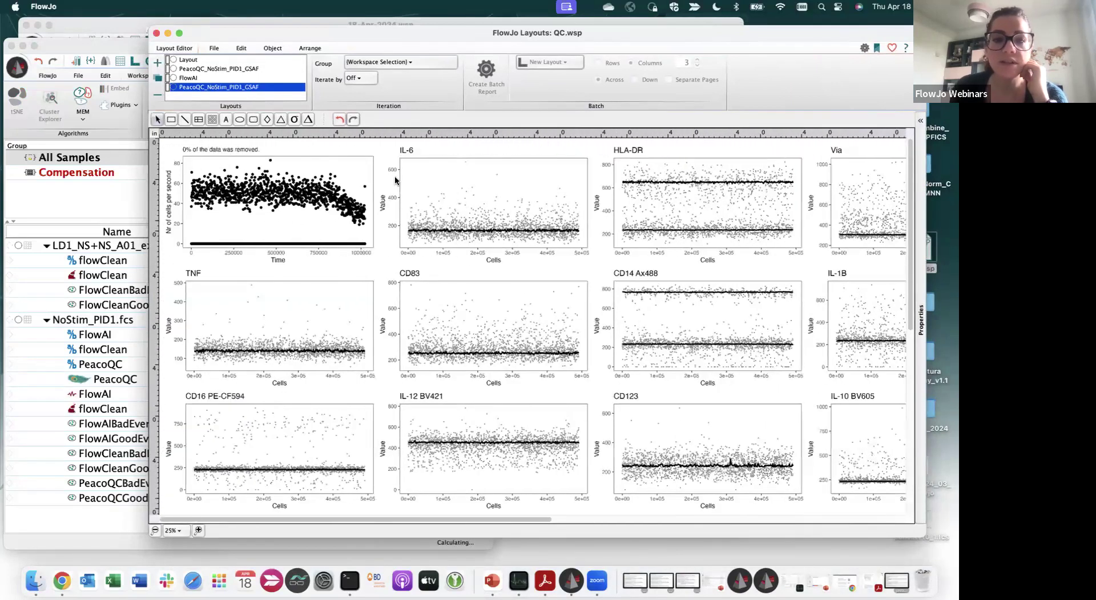
Examine the quality-control plots in the FlowAI layout and the first PeacoQC_NoStim_PID1_GSAF layout
left_click(193, 78)
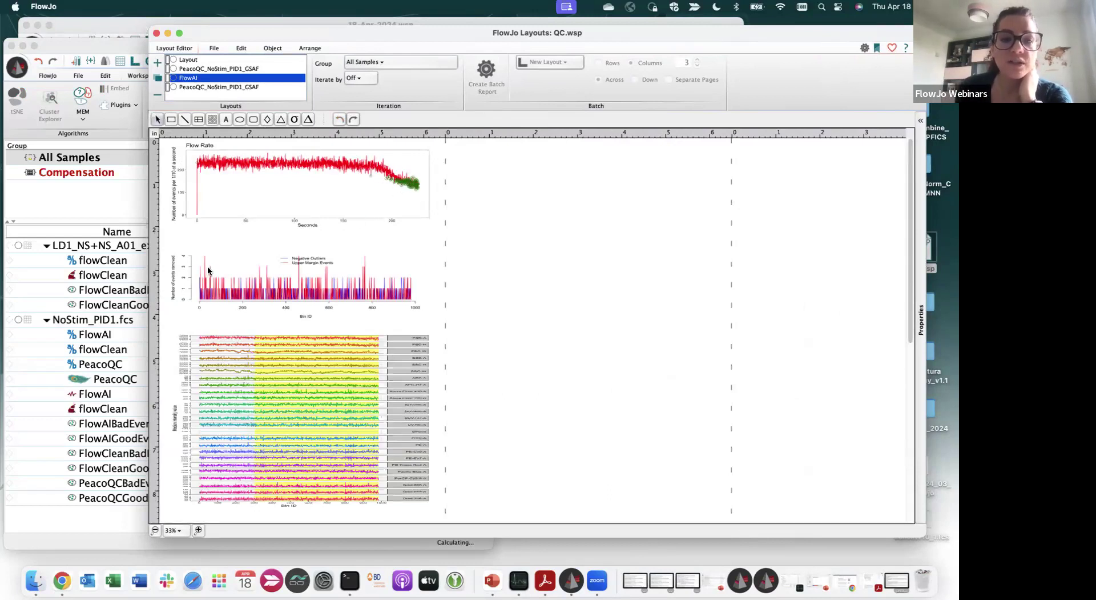
scroll(331, 272, "down", 3)
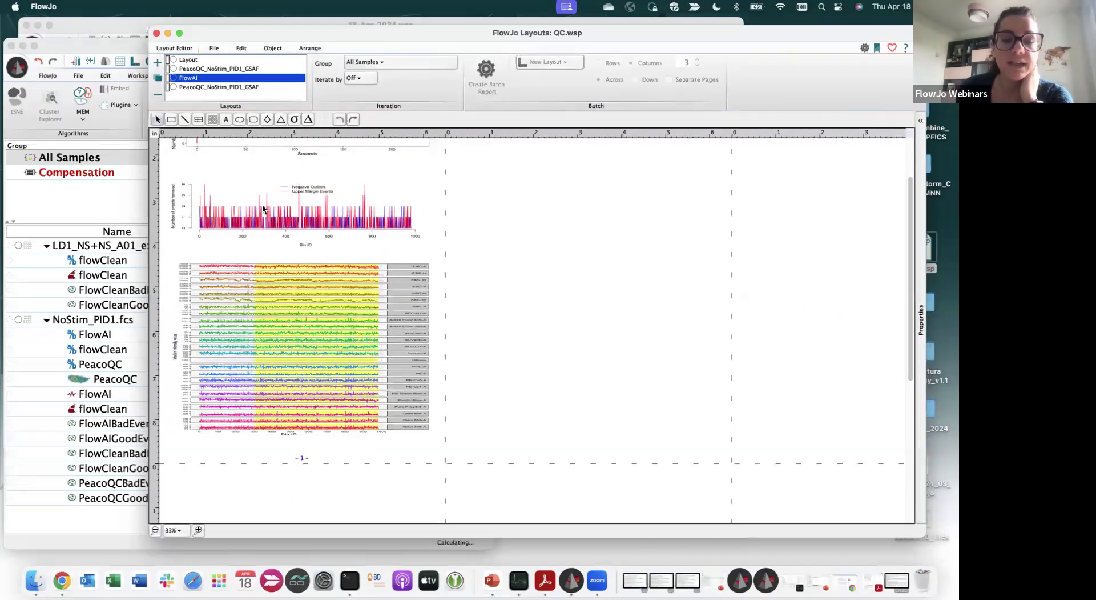
left_click(234, 68)
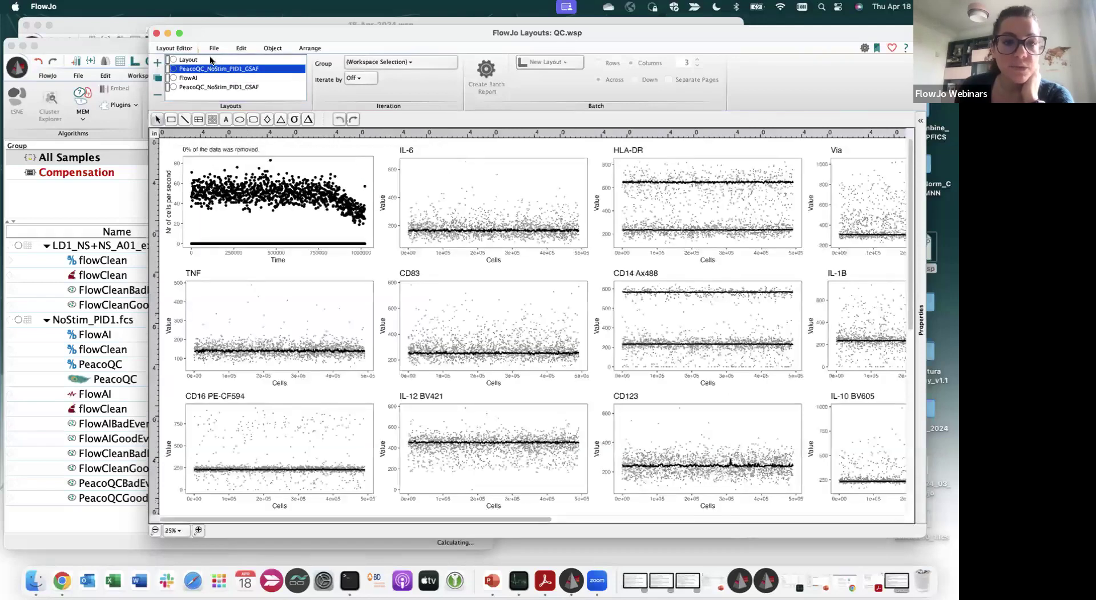
Open the layout named Layout at 75% zoom and compare the FlowClean and FlowAI event plots over time
left_click(188, 59)
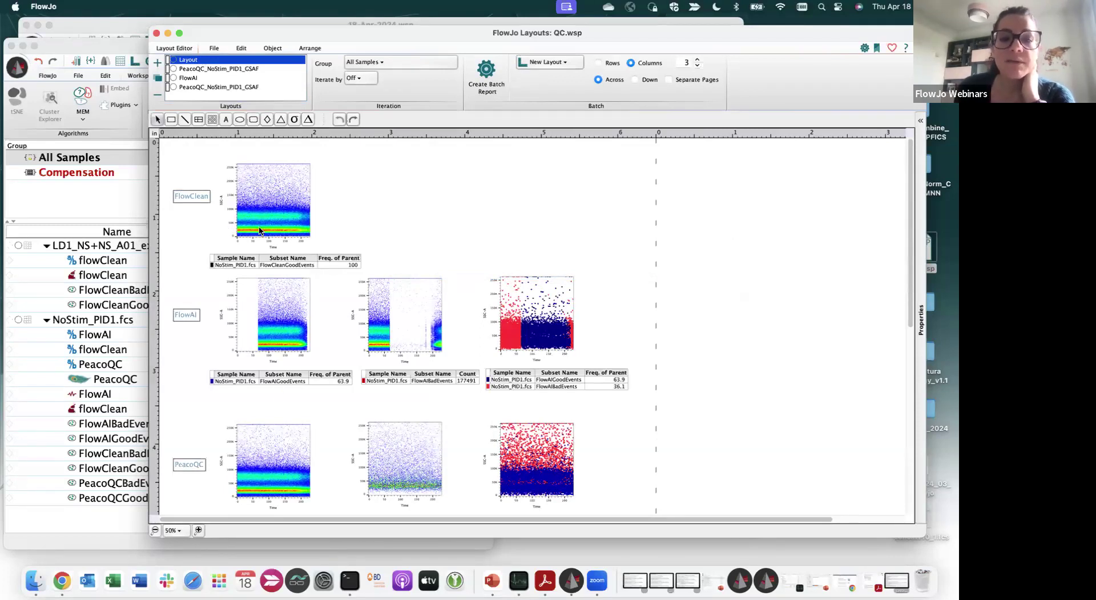
left_click(198, 530)
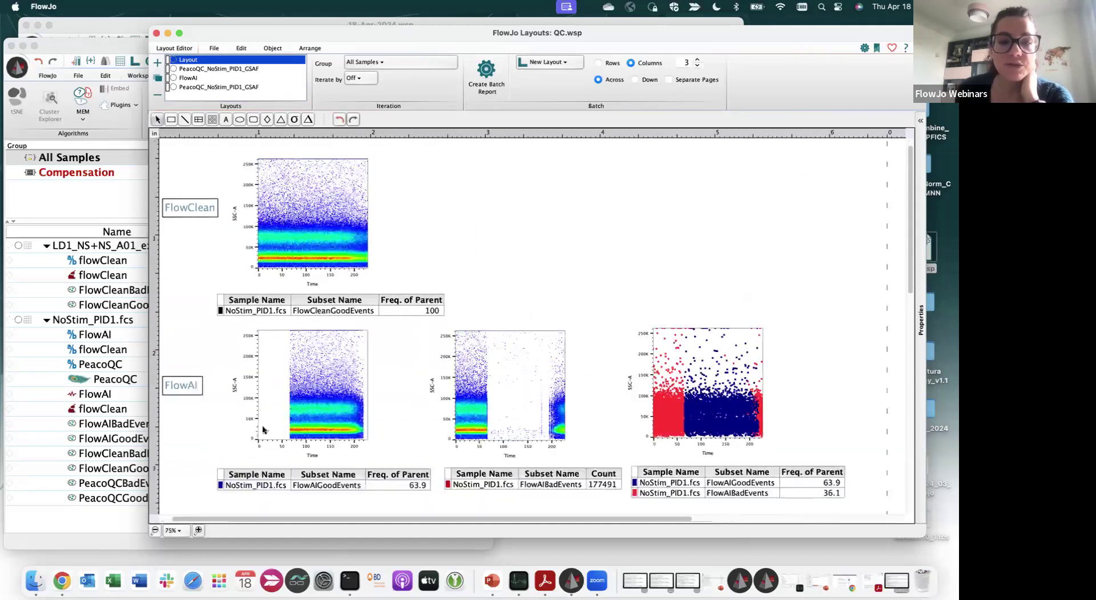
scroll(336, 226, "left", 2)
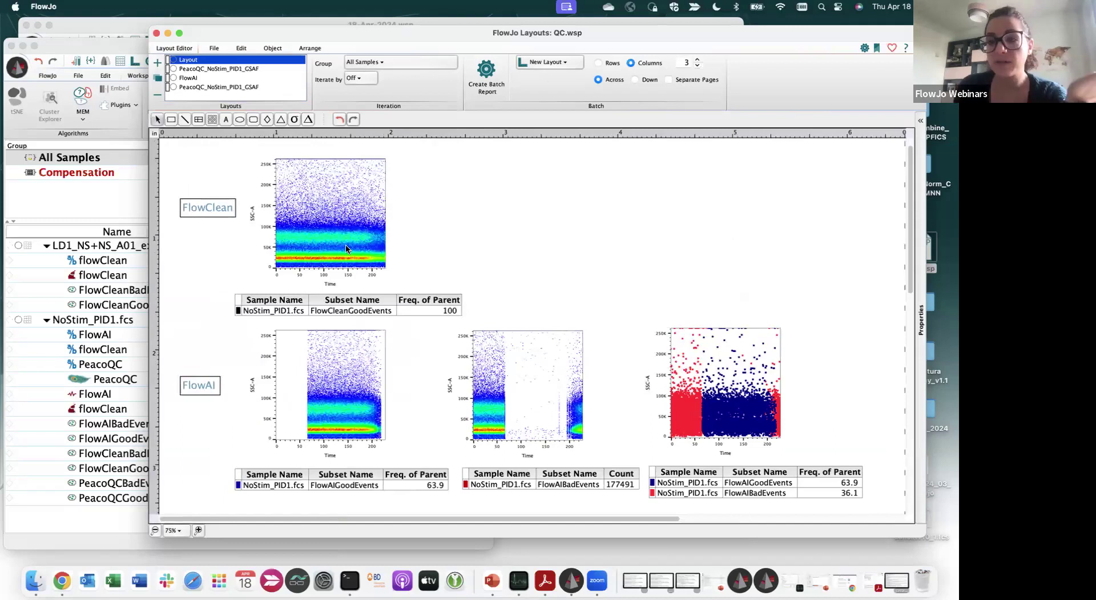
scroll(446, 285, "down", 2)
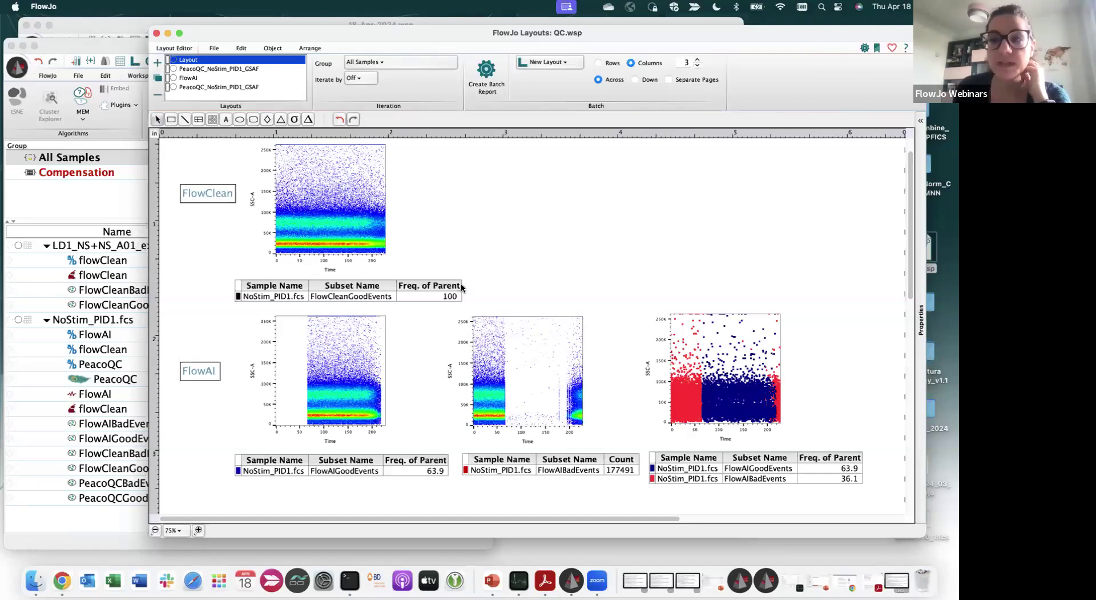
scroll(461, 283, "down", 5)
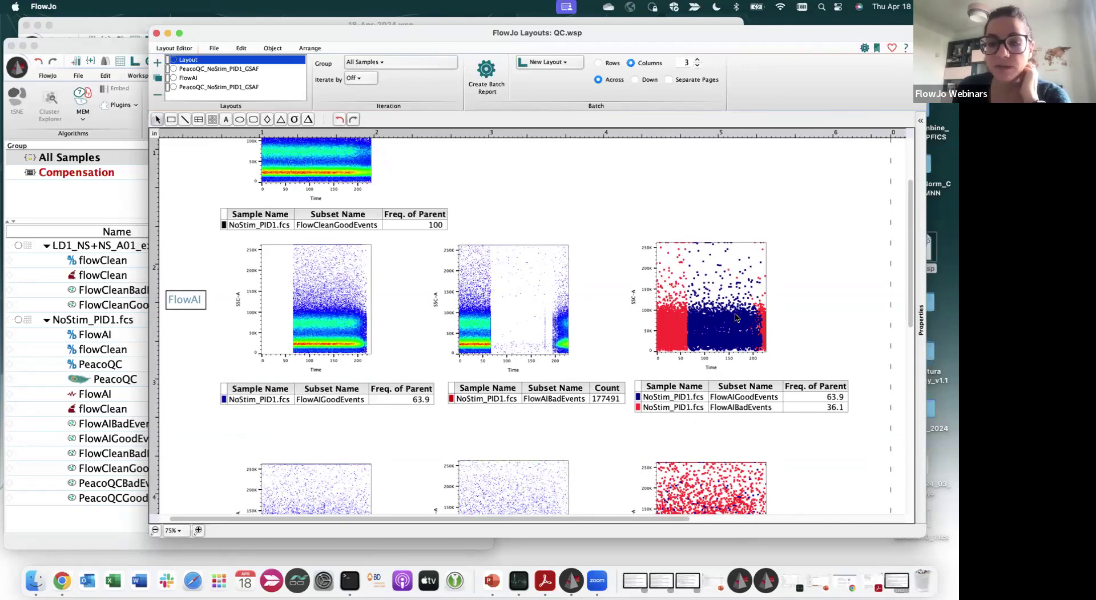
Compare the FlowAI and PeacoQC good and bad event plots in the layout and close the layout window
scroll(736, 318, "down", 5)
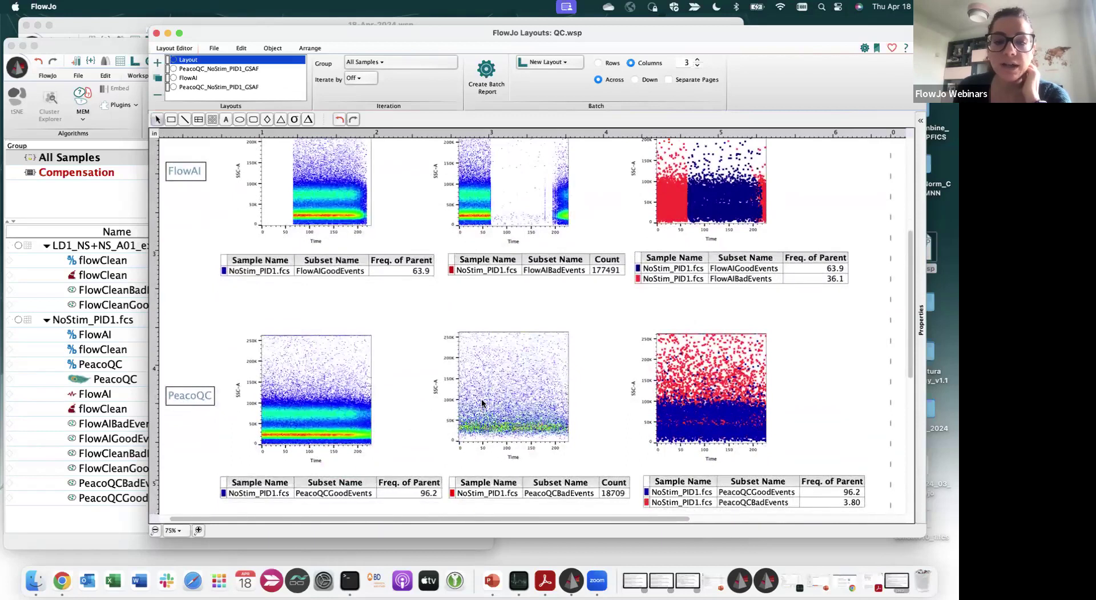
scroll(482, 402, "down", 3)
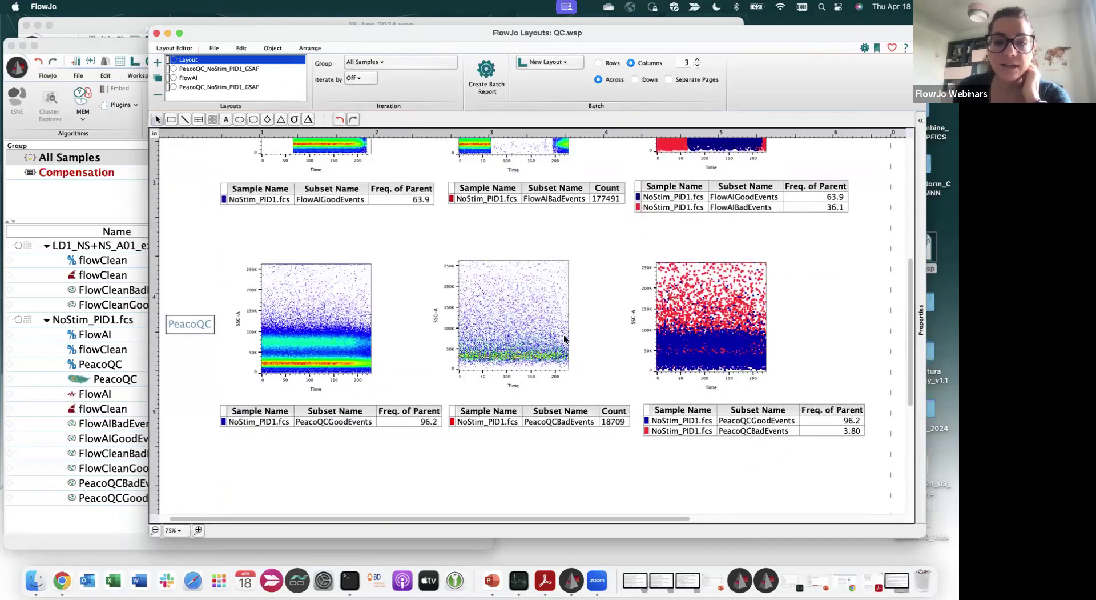
scroll(564, 339, "down", 10)
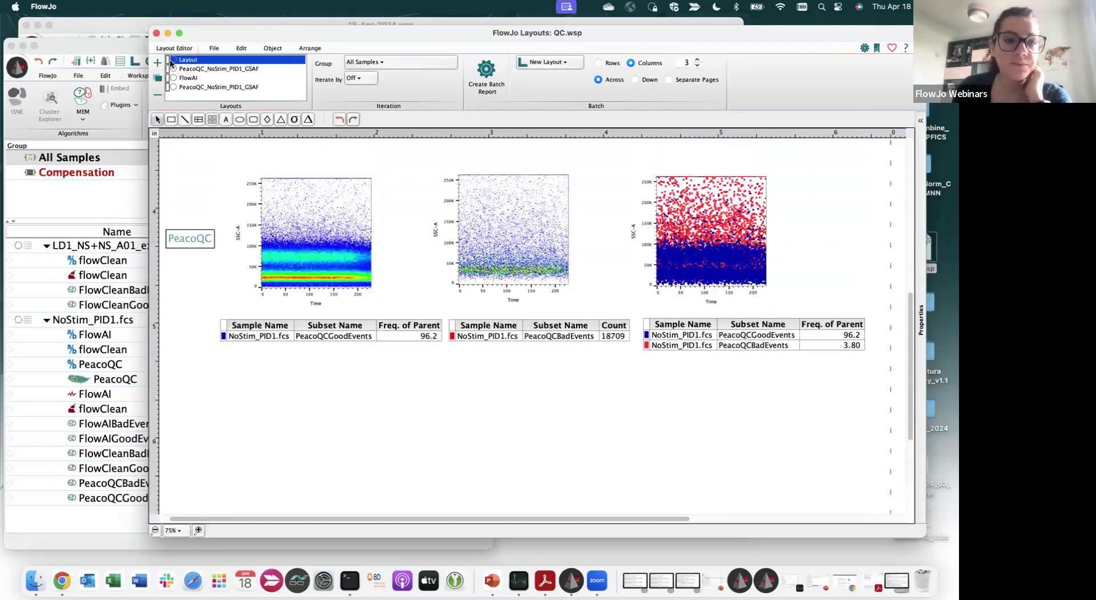
left_click(156, 33)
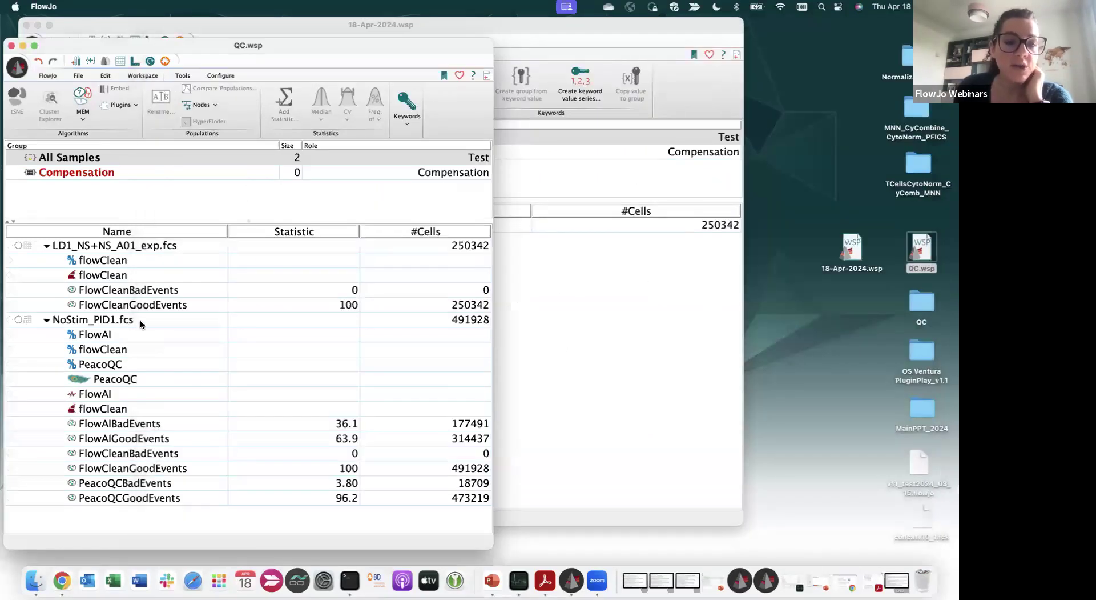
Open the PeacoQCGoodEvents population of NoStim_PID1.fcs and plot SSC-A against FSC-A
left_click(151, 468)
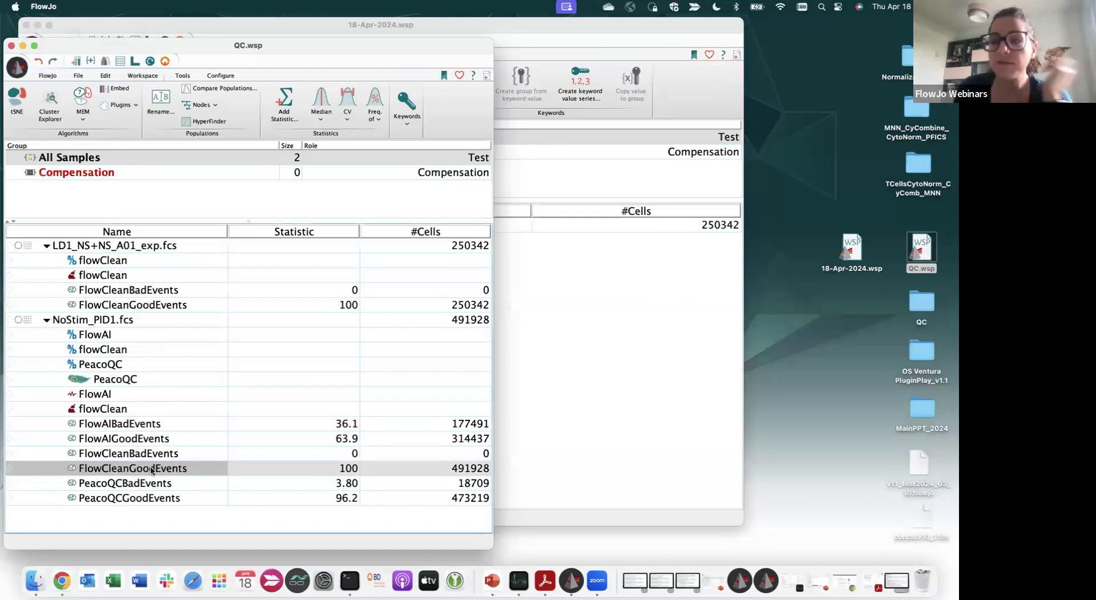
left_click(159, 499)
double_click(160, 498)
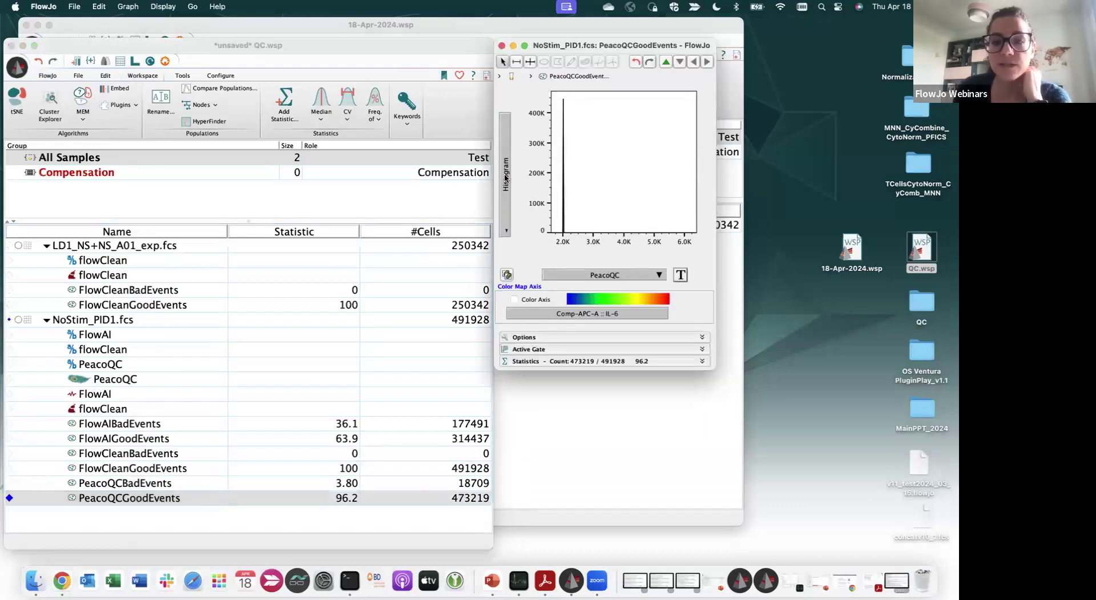
left_click(505, 178)
left_click(524, 239)
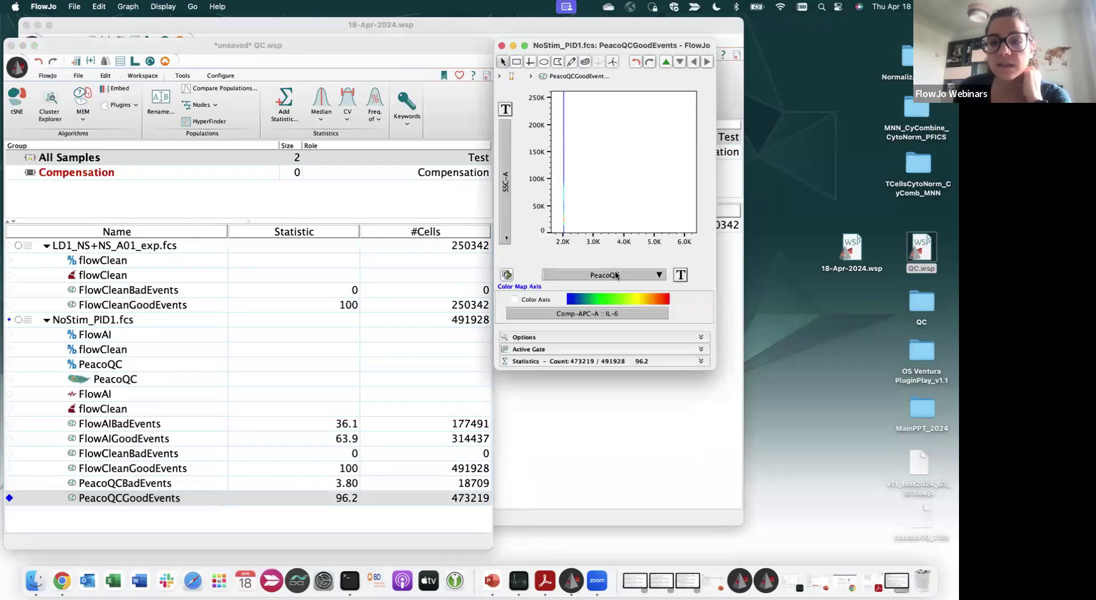
left_click(616, 276)
left_click(628, 259)
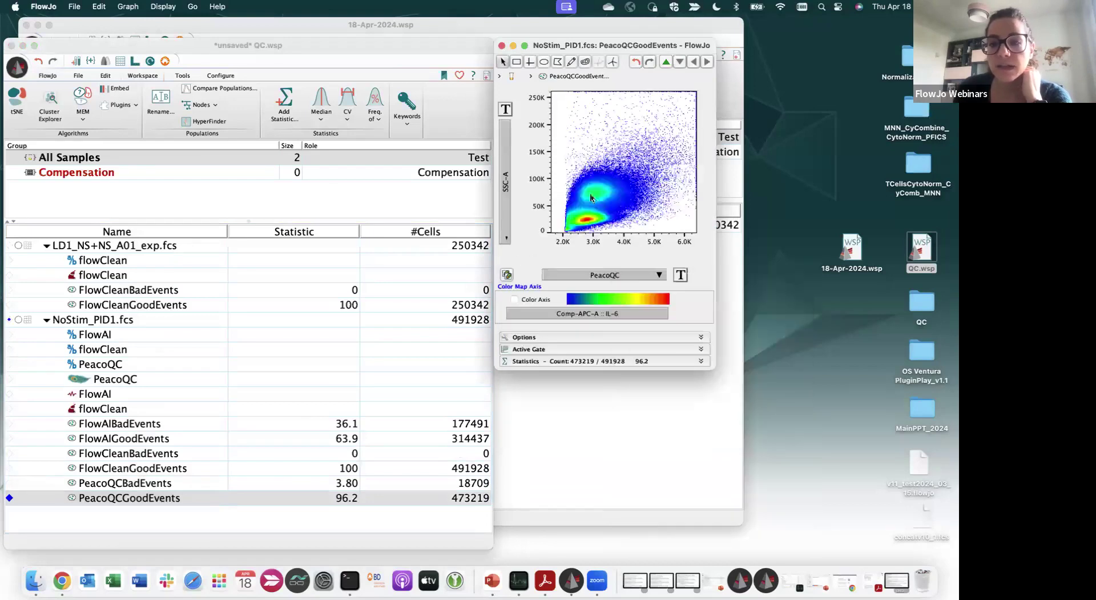
left_click(547, 76)
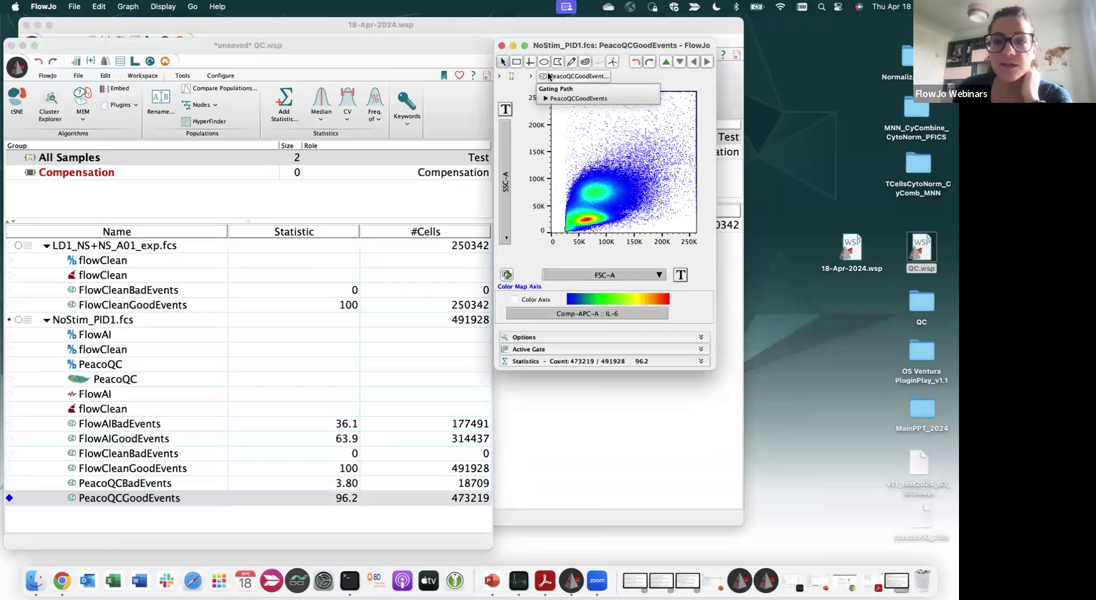
Open the FlowCleanGoodEvents population of LD1_NS+NS_A01_exp.fcs and plot SSC-A against FSC-A
double_click(148, 246)
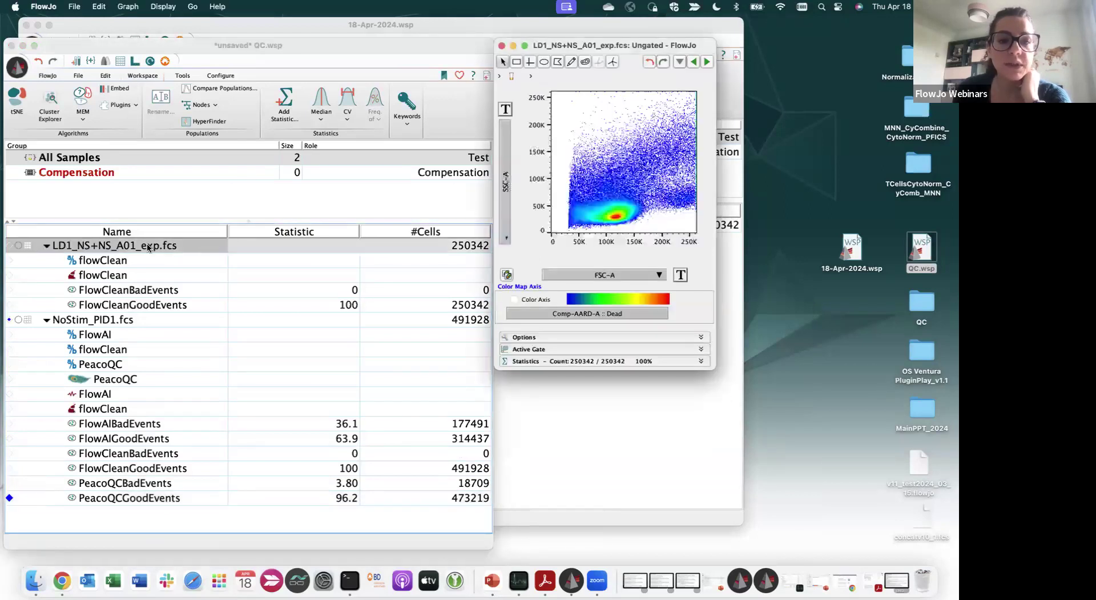
double_click(184, 302)
left_click(506, 157)
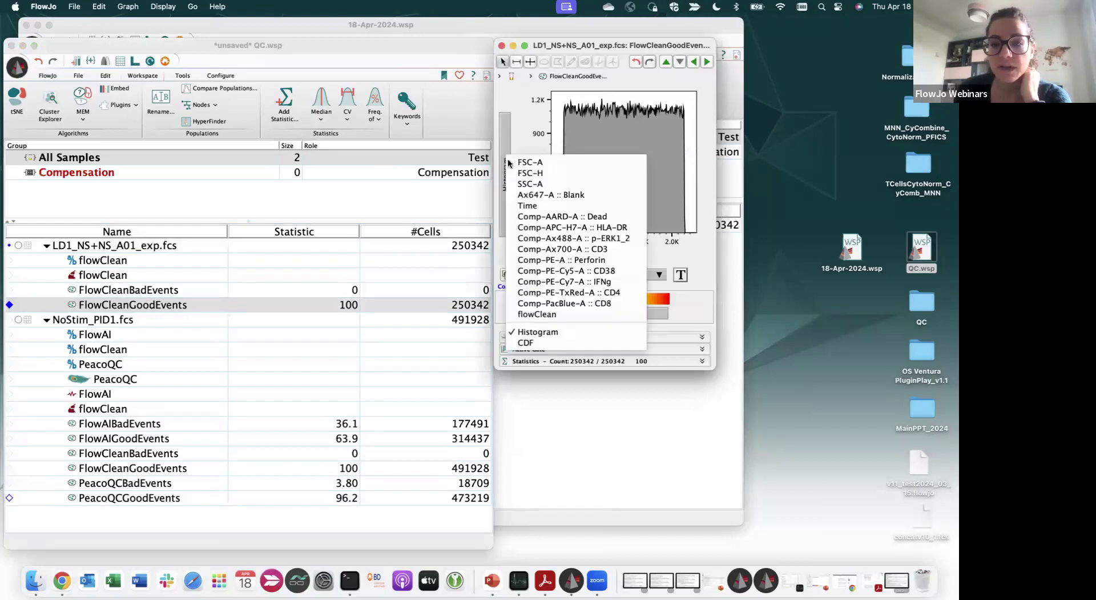
left_click(537, 166)
left_click(610, 275)
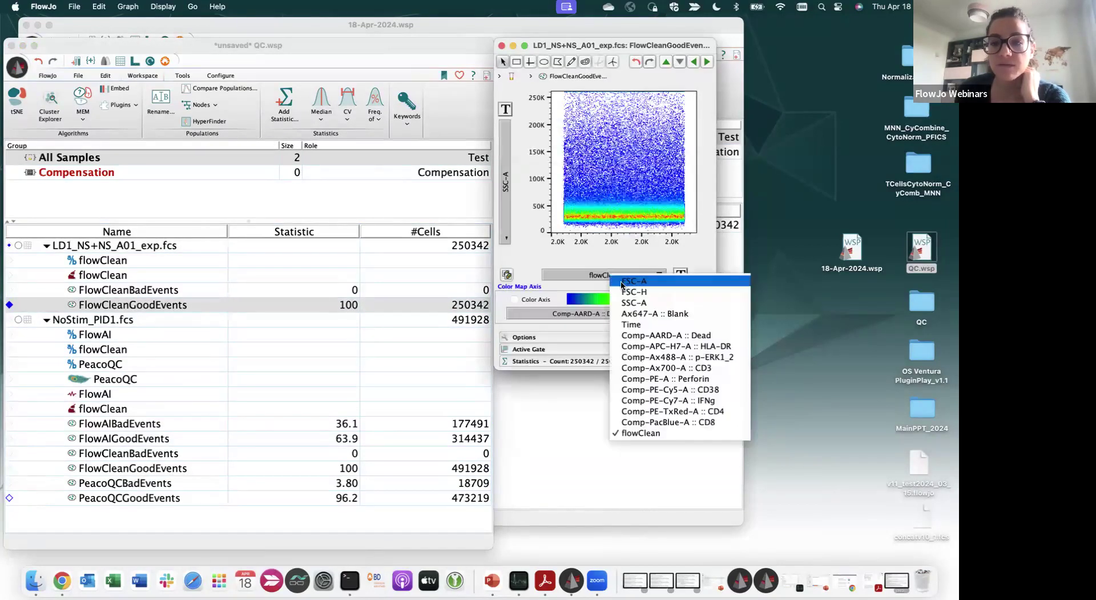
left_click(623, 283)
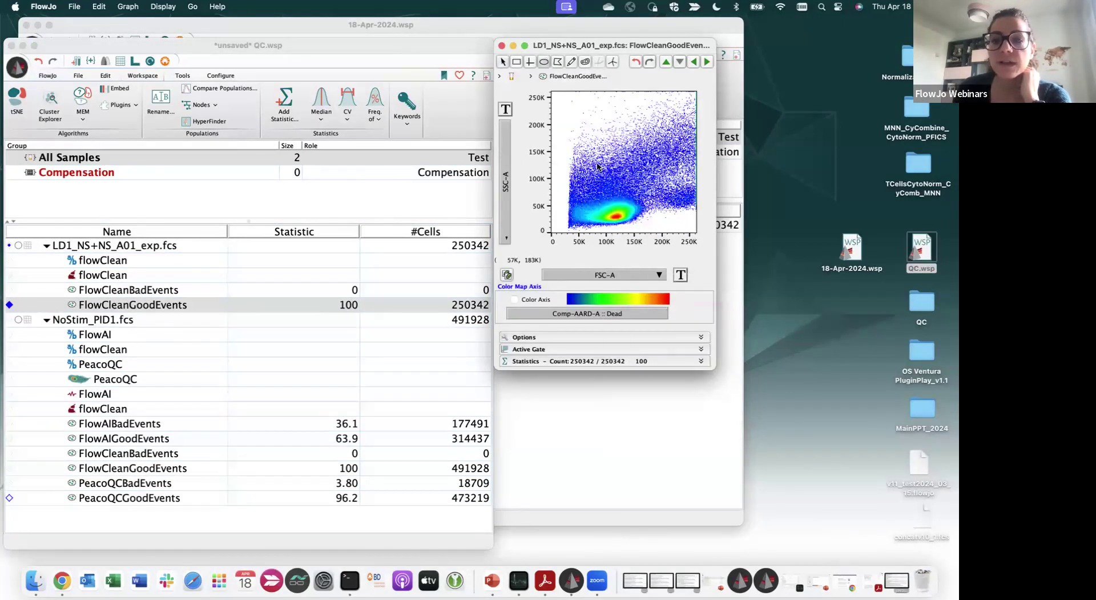
Draw an ellipse gate around the dense low SSC-A cluster, name it Lymphocytes, and adjust its position
mouse_move(590, 217)
left_mouse_down()
mouse_move(643, 213)
mouse_move(605, 220)
left_mouse_up()
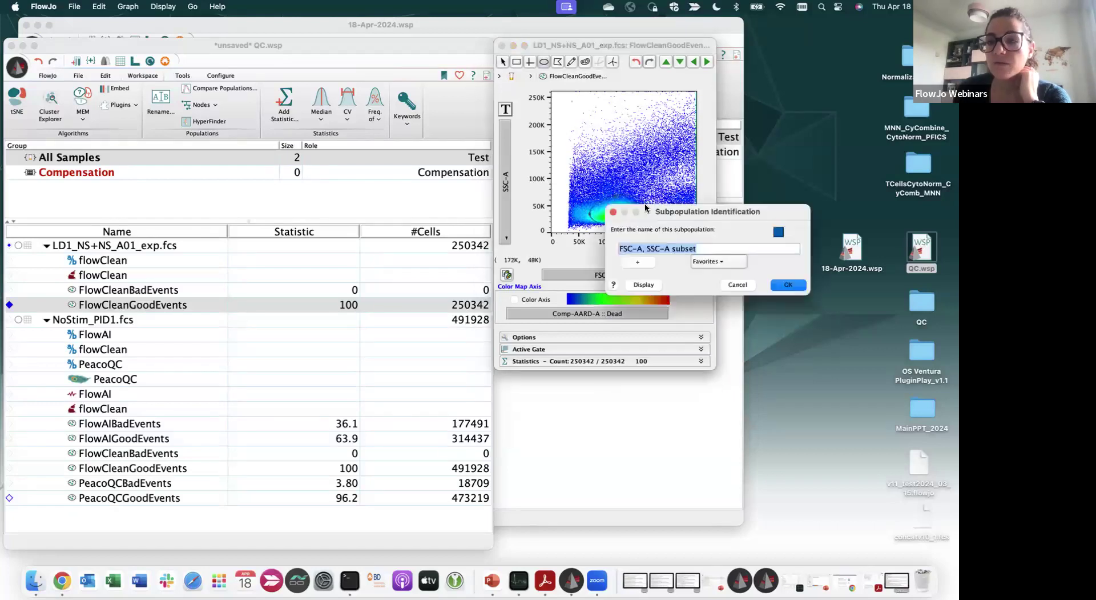
left_click_drag(684, 209, 564, 194)
type("Lymphocytes")
key("Return")
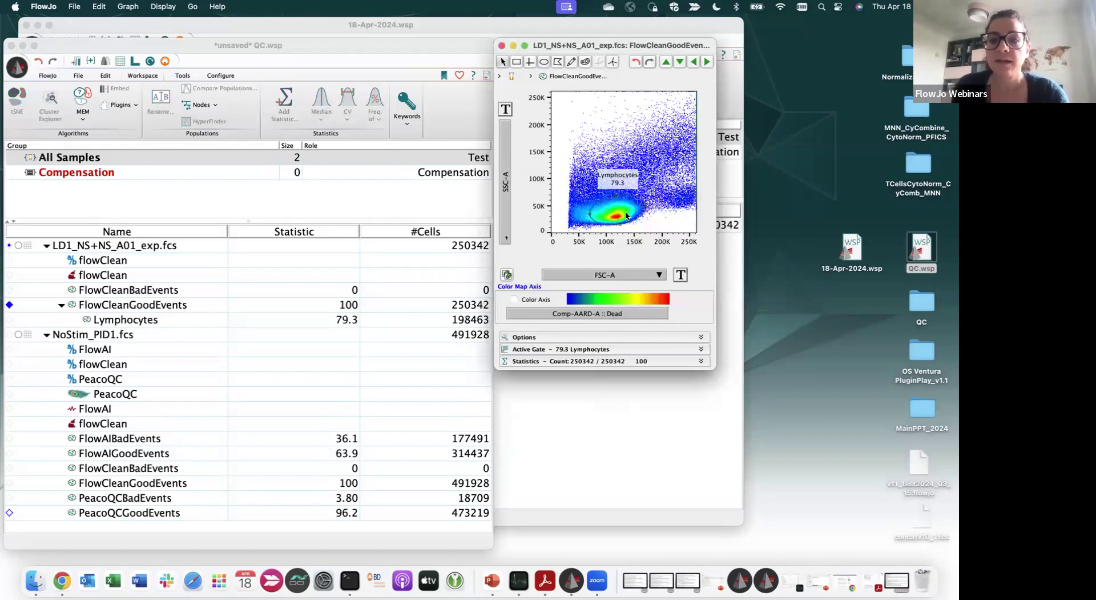
left_click_drag(626, 216, 614, 214)
Open the Lymphocytes population, plot FSC-H against FSC-A, and draw a polygon gate named Single Cells along the diagonal
double_click(612, 214)
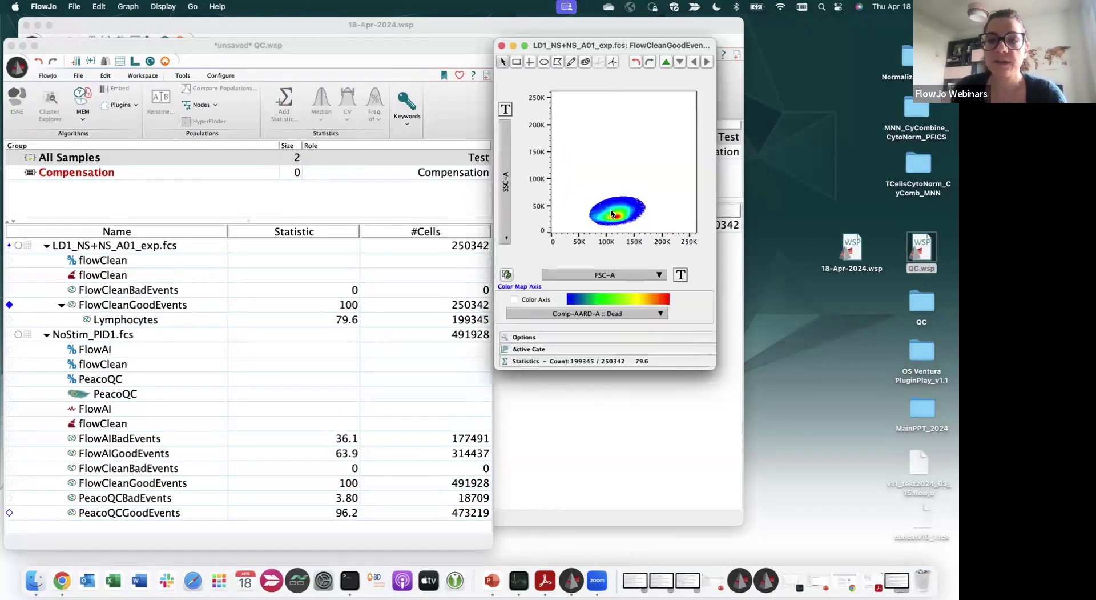
left_click(505, 178)
left_click(517, 182)
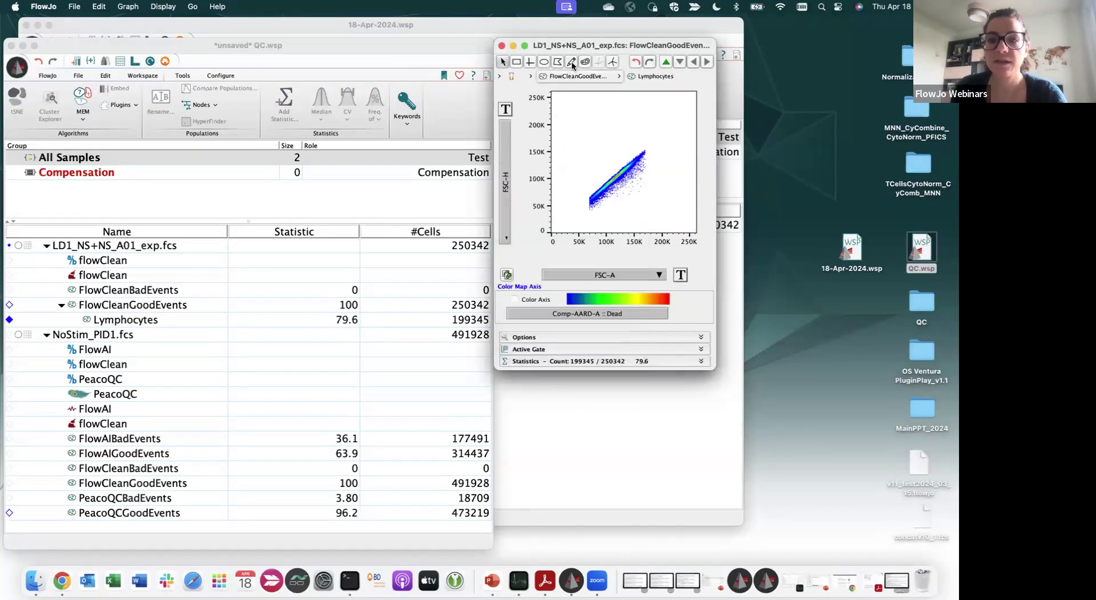
left_click(558, 62)
left_click(588, 191)
left_click(589, 203)
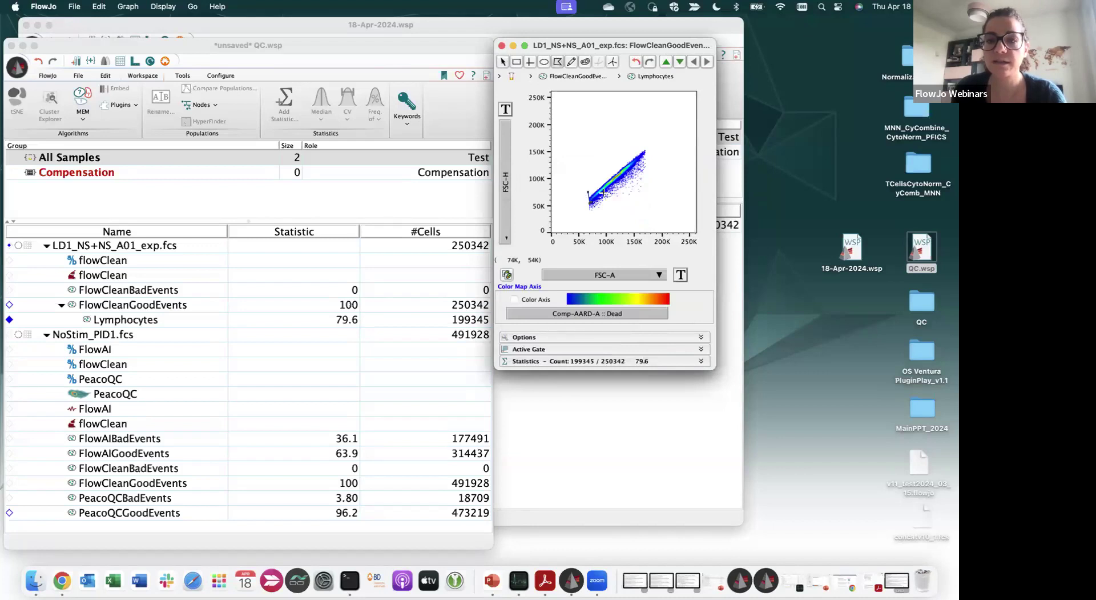
double_click(643, 145)
left_click(794, 288)
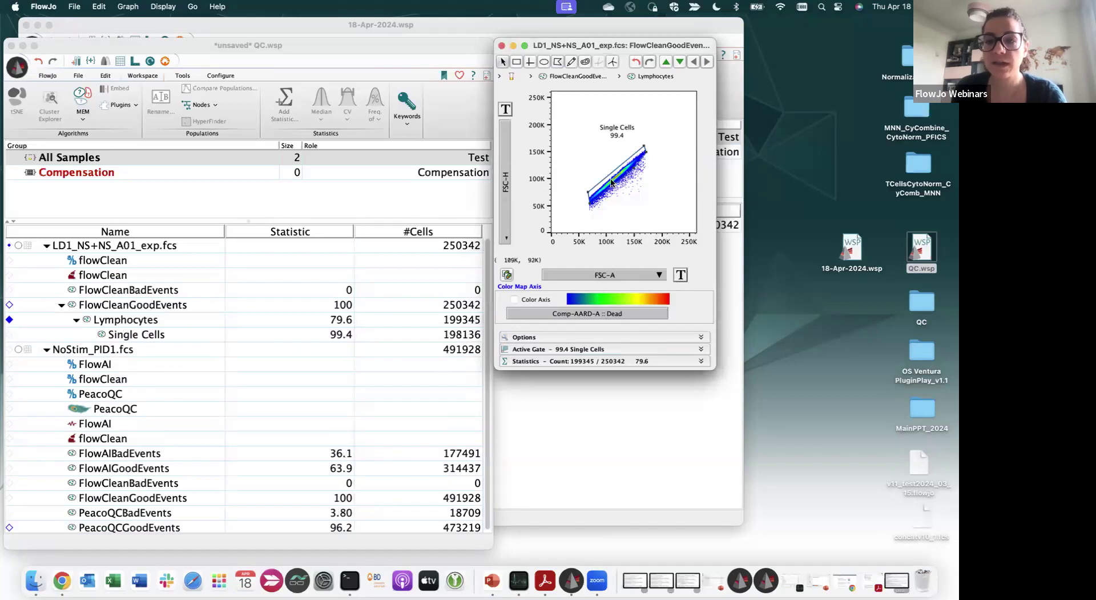
Open the Single Cells population, plot Comp-AARD-A :: Dead against FSC-A, and gate the low-staining cluster with a rectangle named Live
double_click(611, 183)
left_click(505, 182)
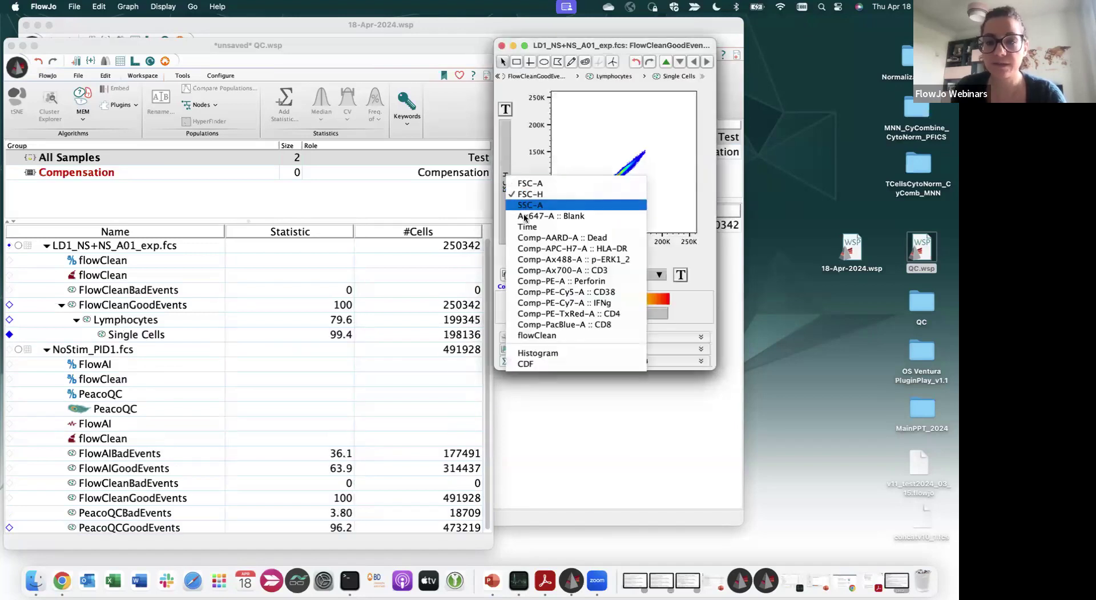
left_click(531, 237)
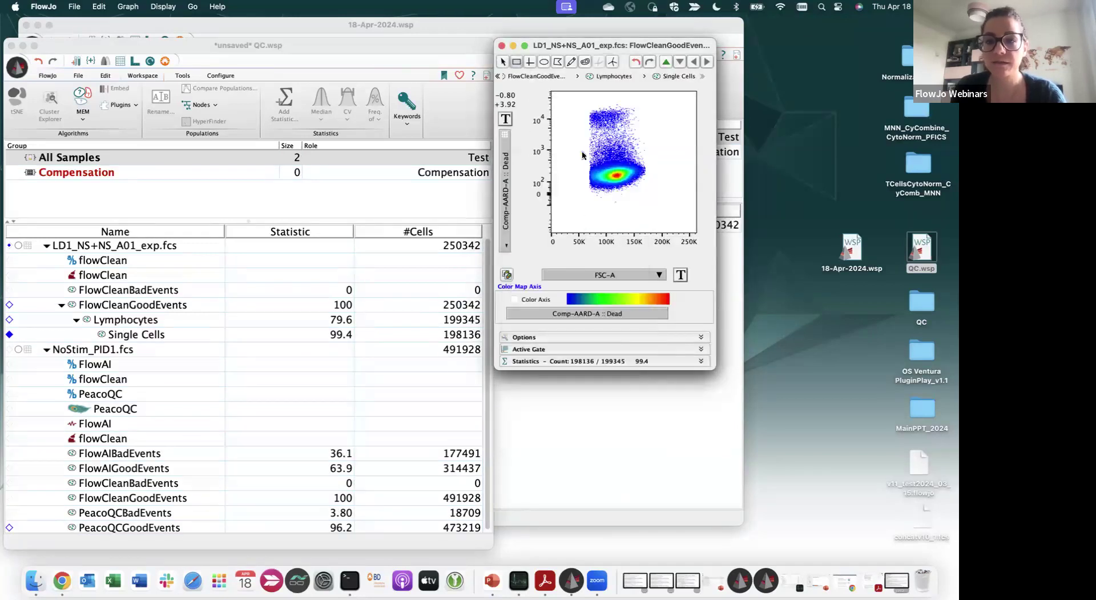
left_click_drag(586, 158, 652, 194)
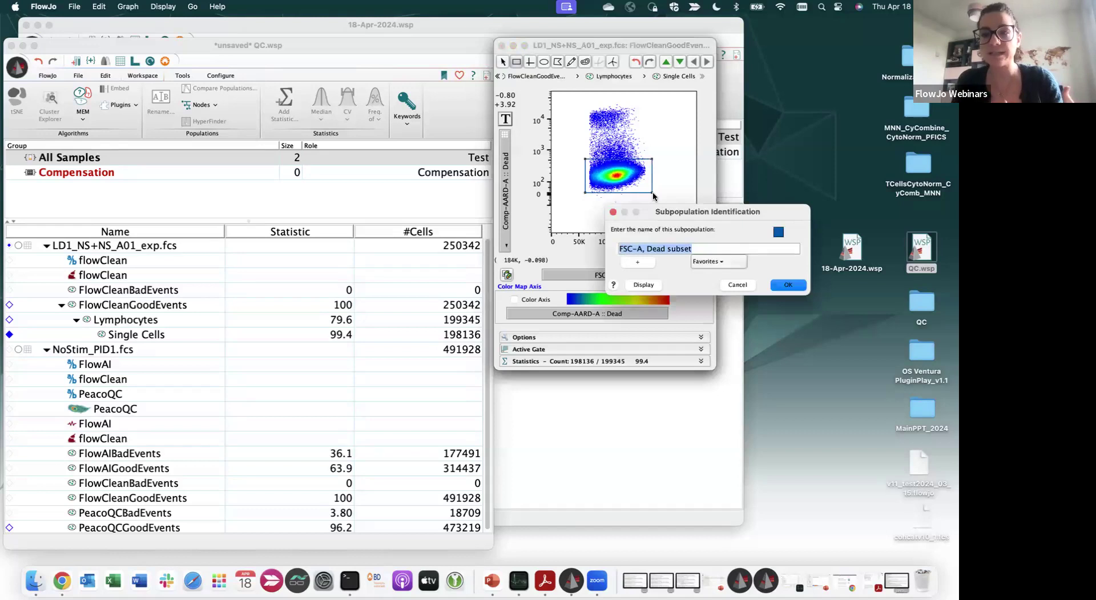
type("Live")
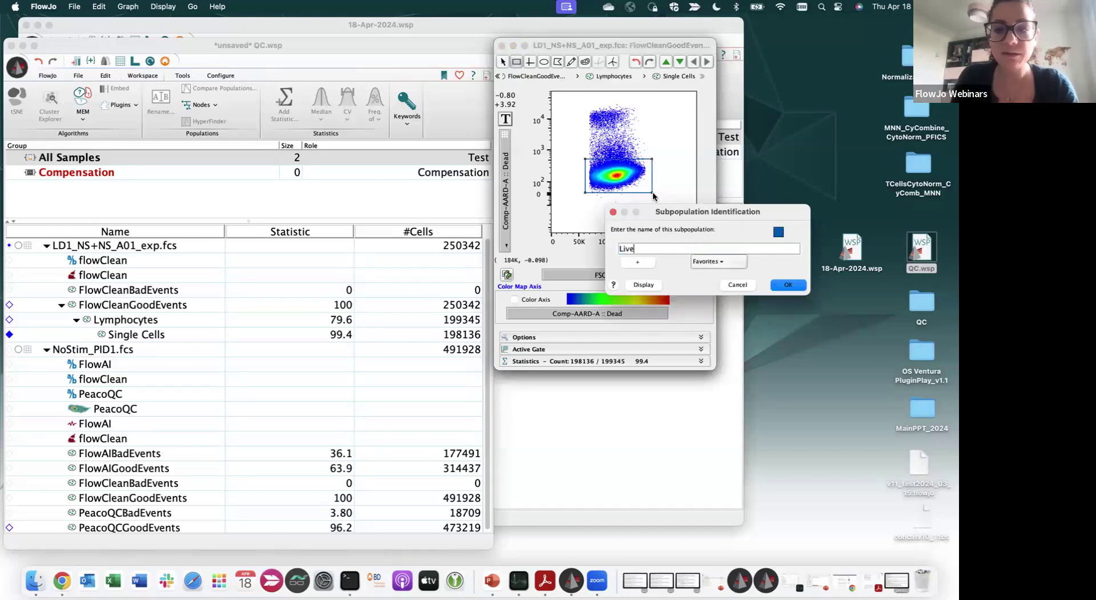
key("Return")
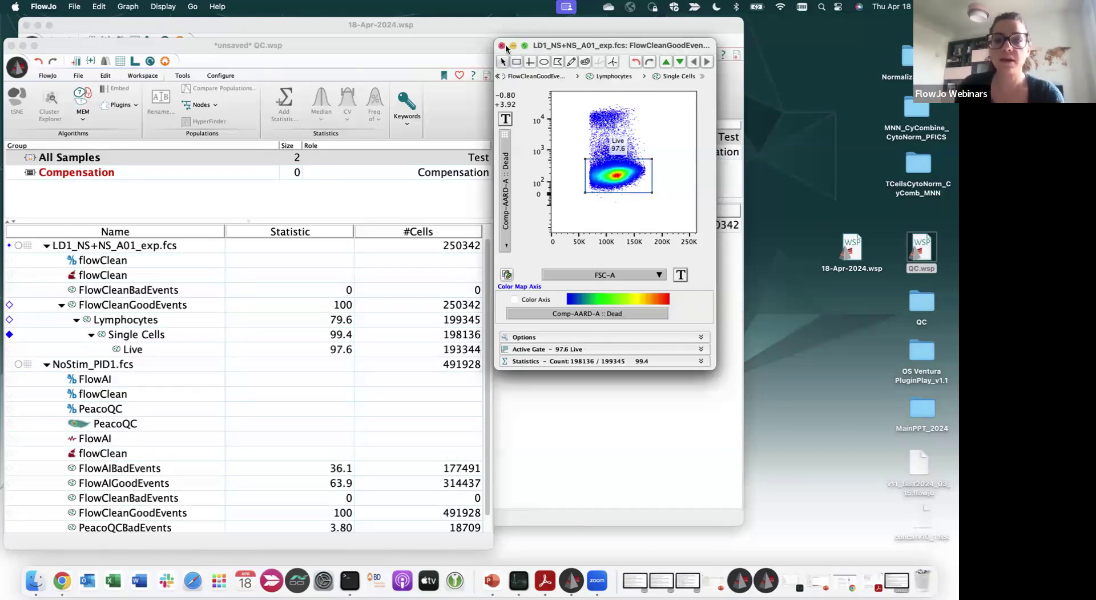
Close the open graph windows and bring the 18-Apr-2024.wsp workspace to the front
left_click(502, 45)
left_click(502, 46)
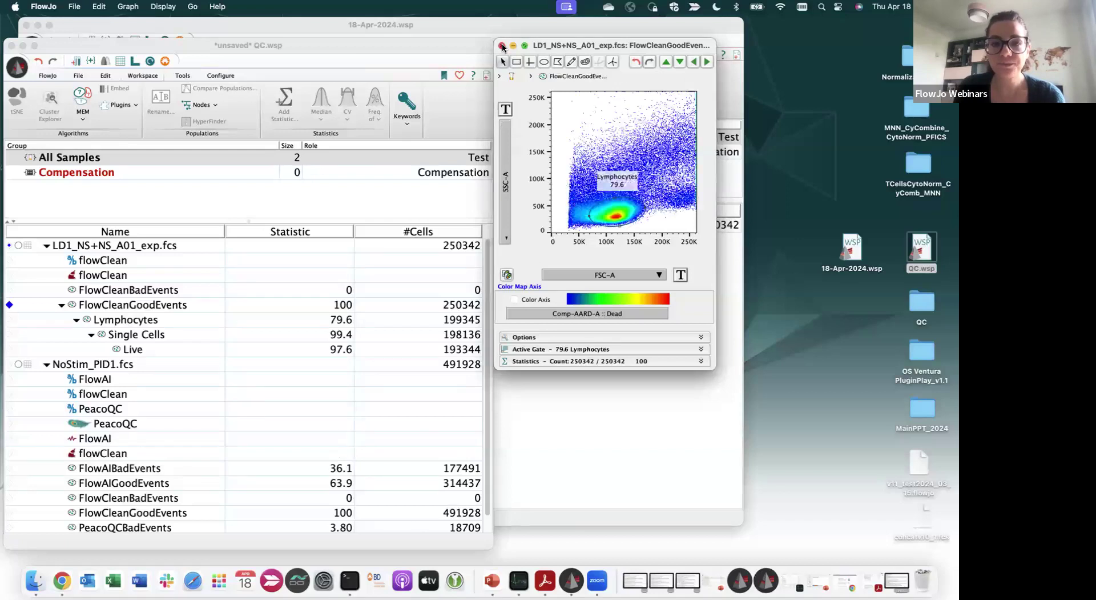
left_click(502, 45)
left_click_drag(478, 44, 485, 29)
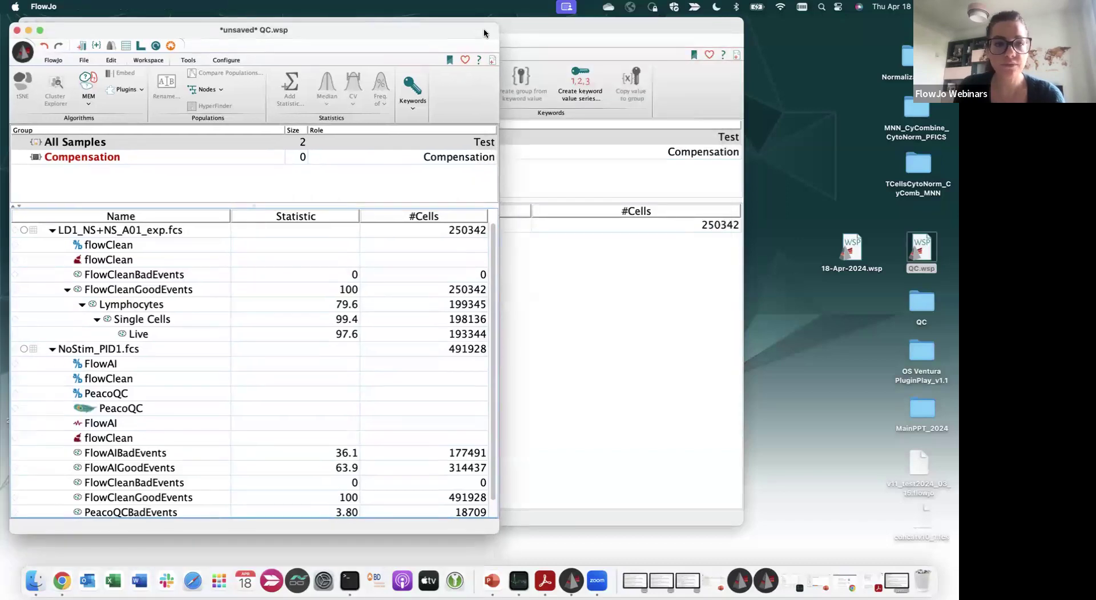
left_click(542, 30)
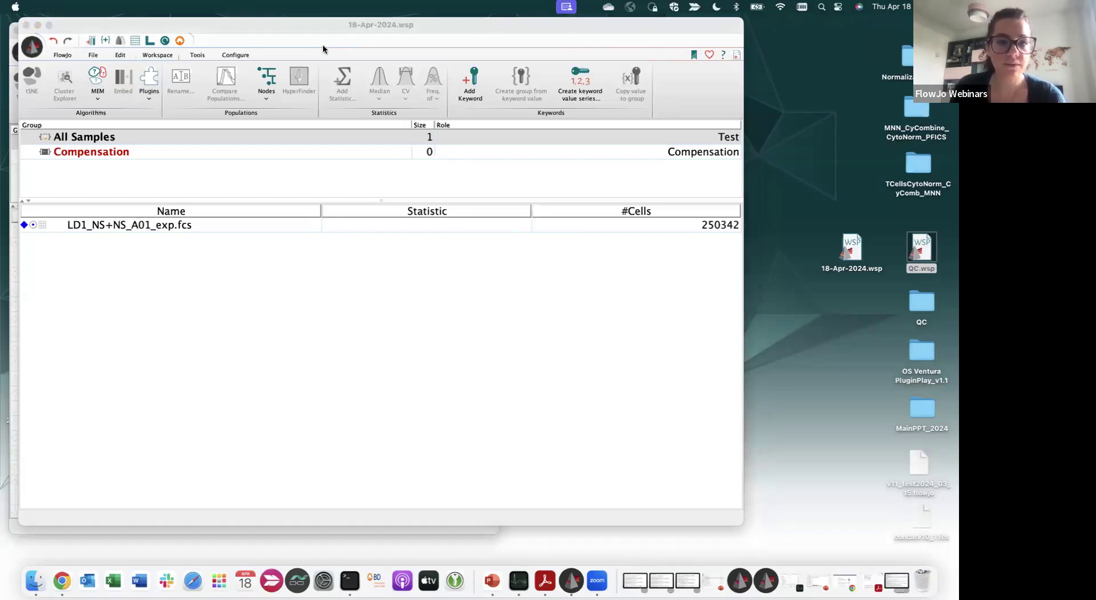
left_click_drag(316, 26, 323, 25)
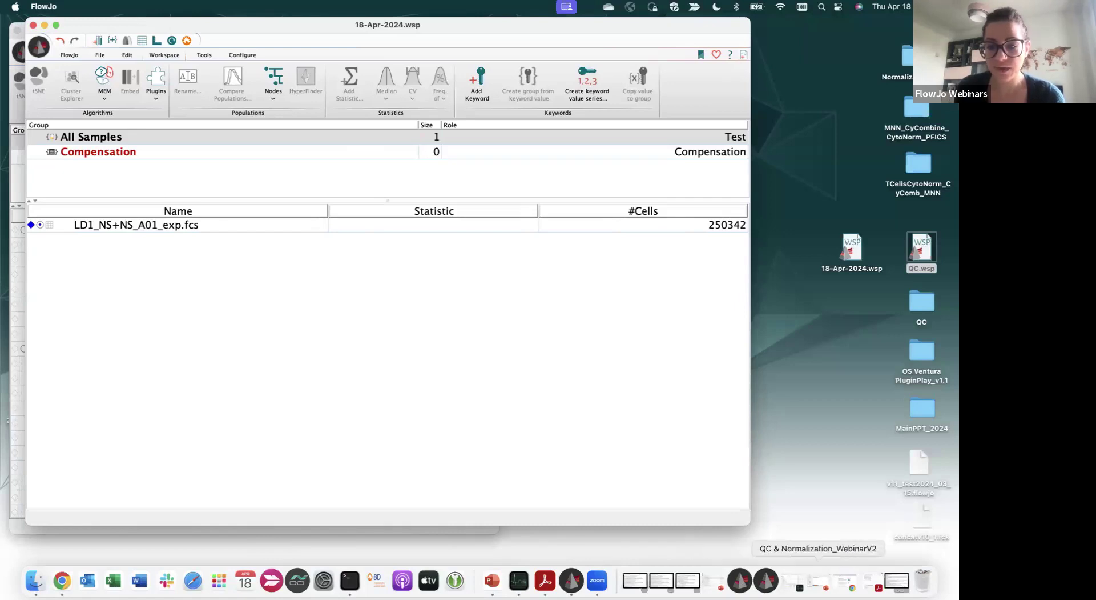
Switch to the QC & Normalization_WebinarV2 presentation in PowerPoint and start its slide show, changing the pointer tool while presenting
left_click(818, 580)
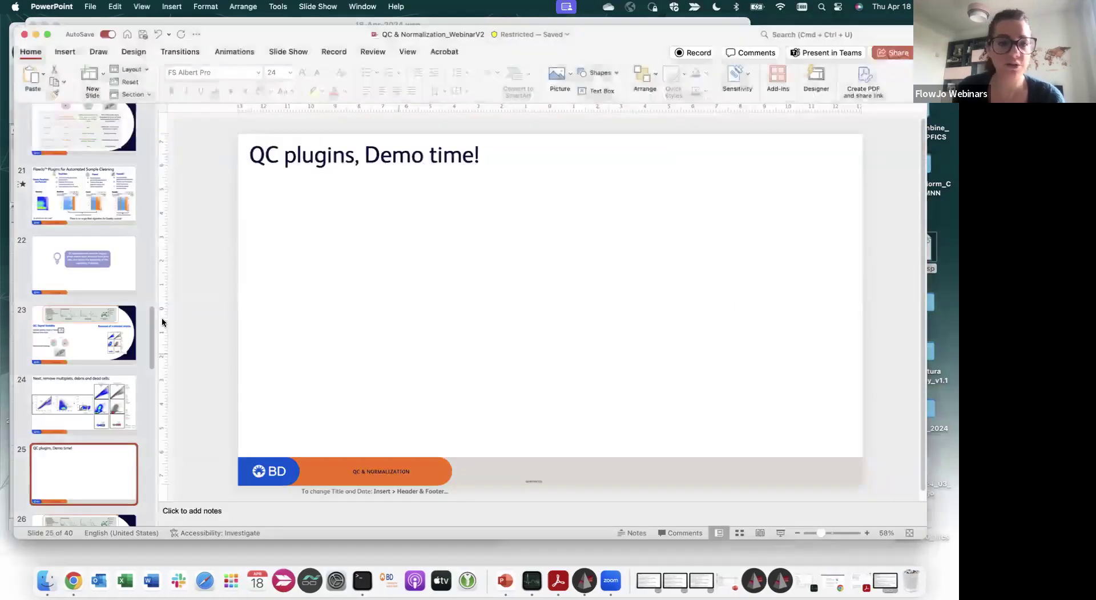
scroll(114, 330, "down", 3)
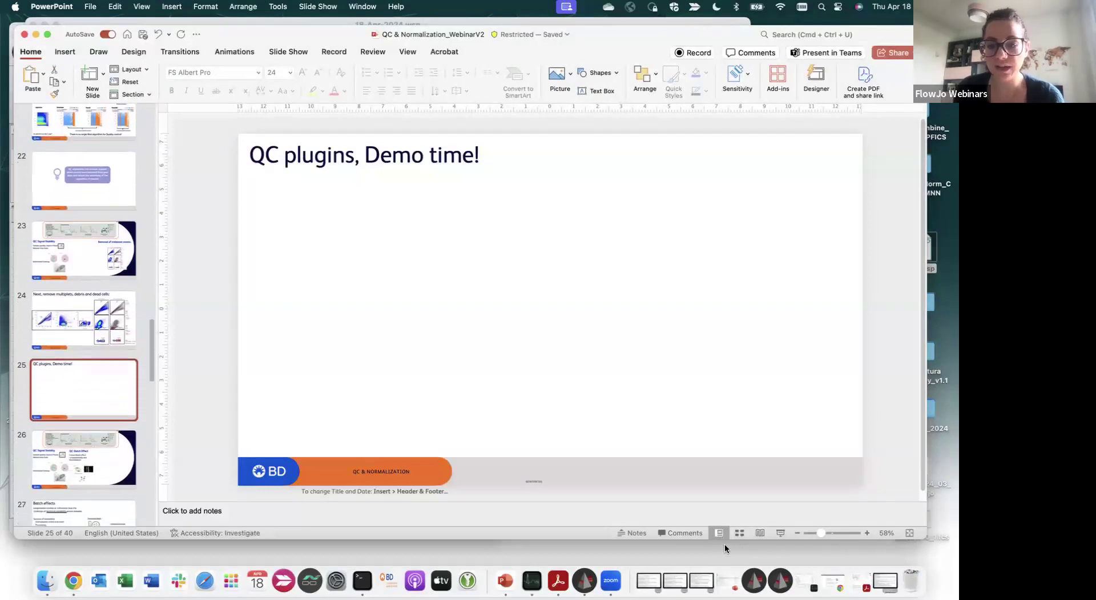
left_click(781, 531)
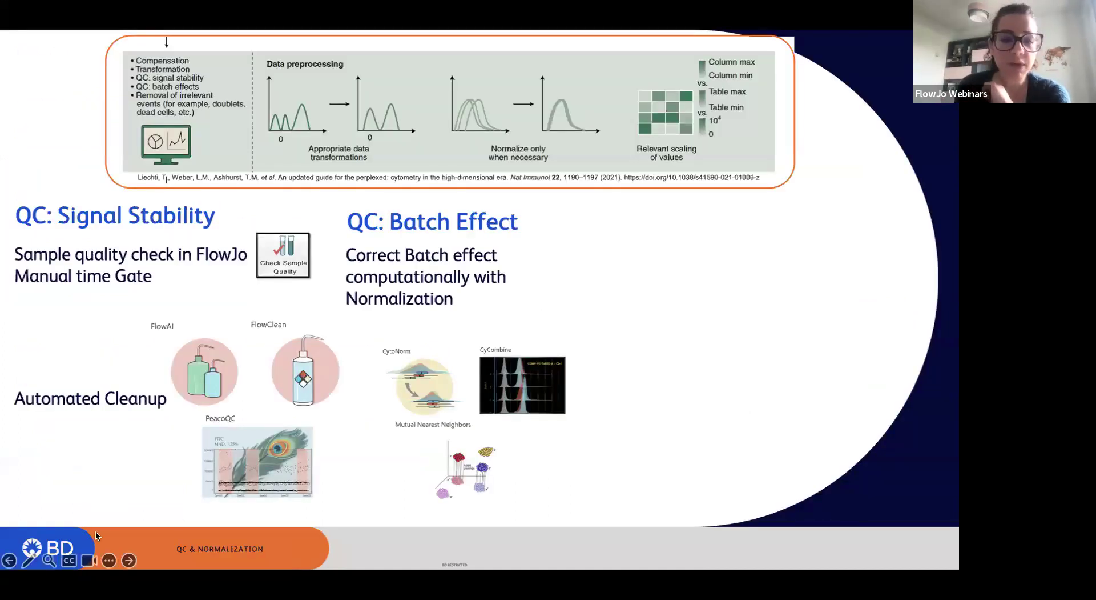
left_click(29, 557)
left_click(83, 440)
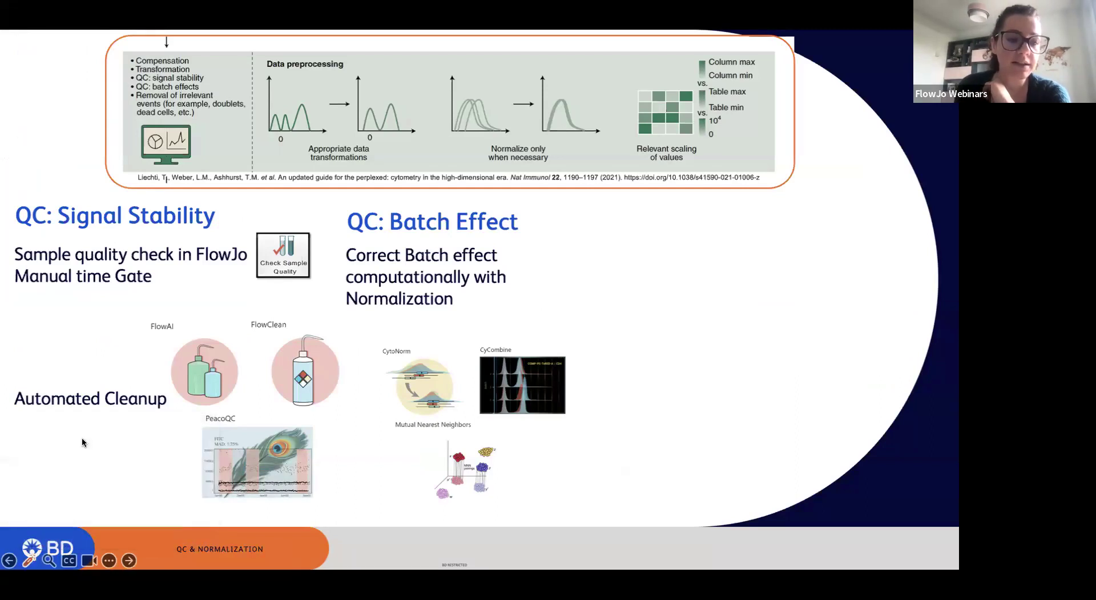
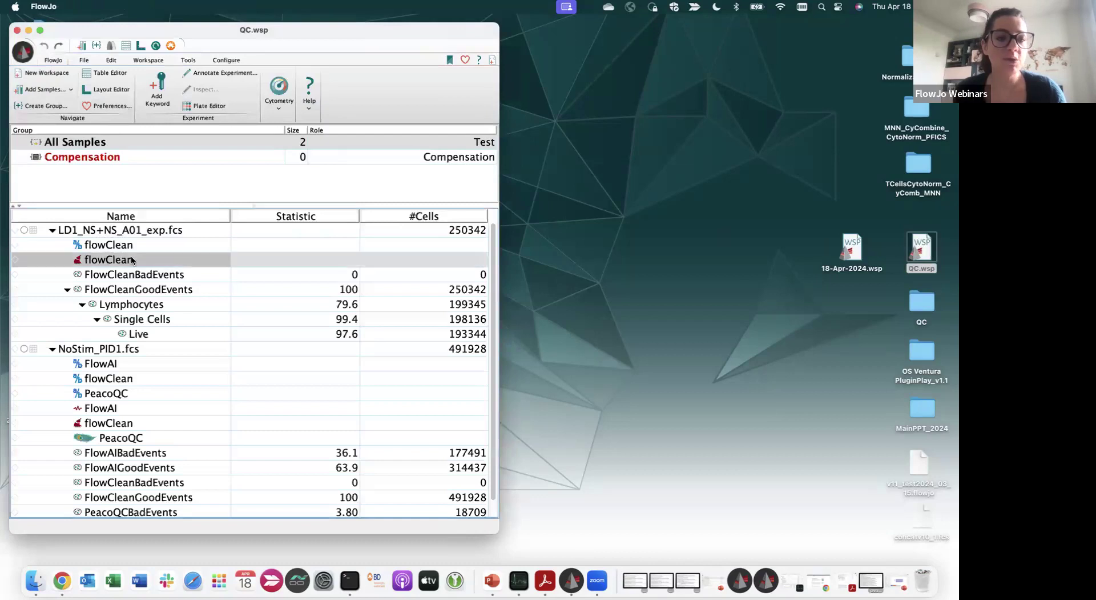
Examine the PeacoQC, flowClean and FlowAI plugin nodes under the LD1 and NoStim samples in QC.wsp
left_click(598, 76)
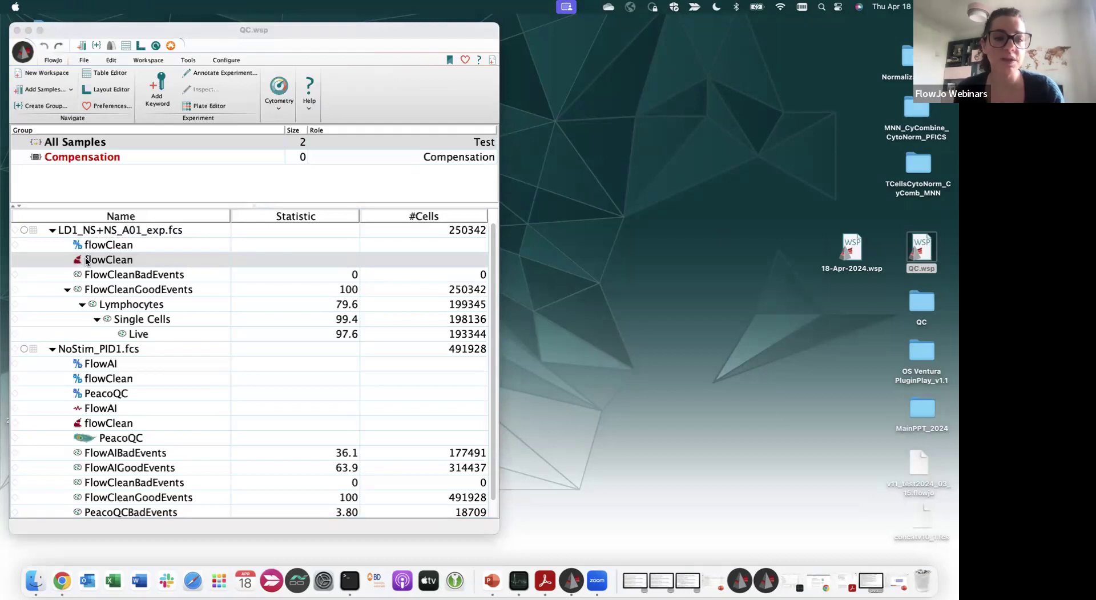
left_click(124, 438)
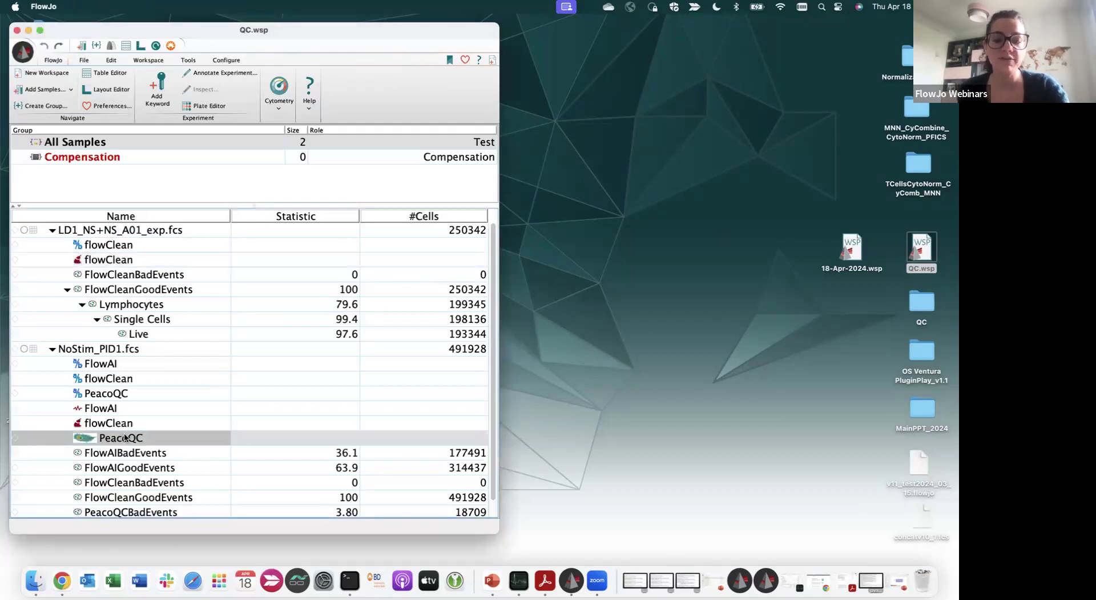
left_click(121, 424)
left_click(116, 410)
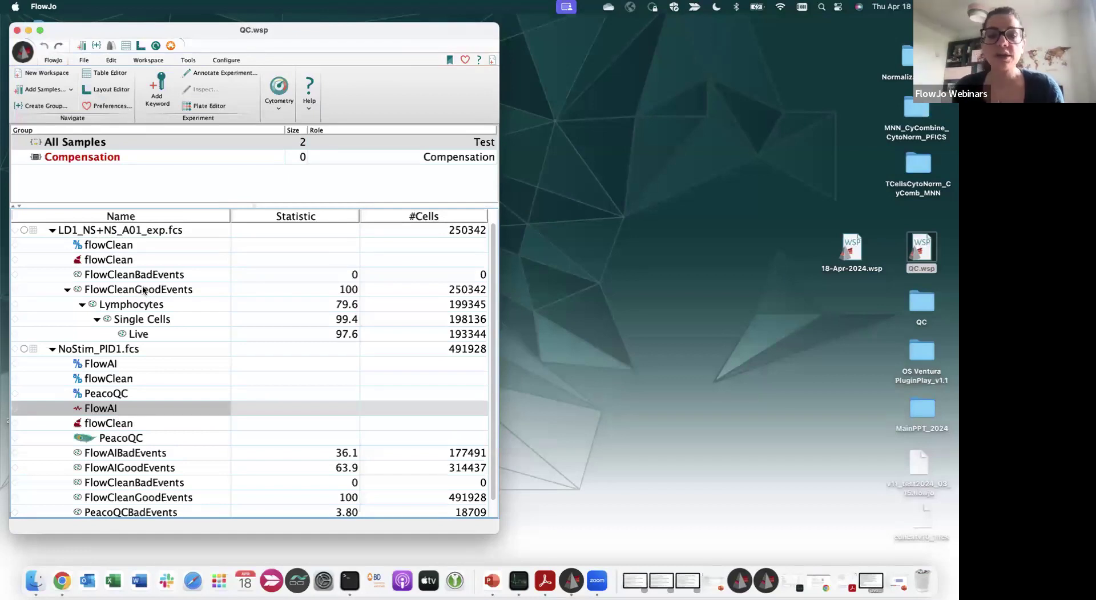
left_click_drag(199, 35, 197, 29)
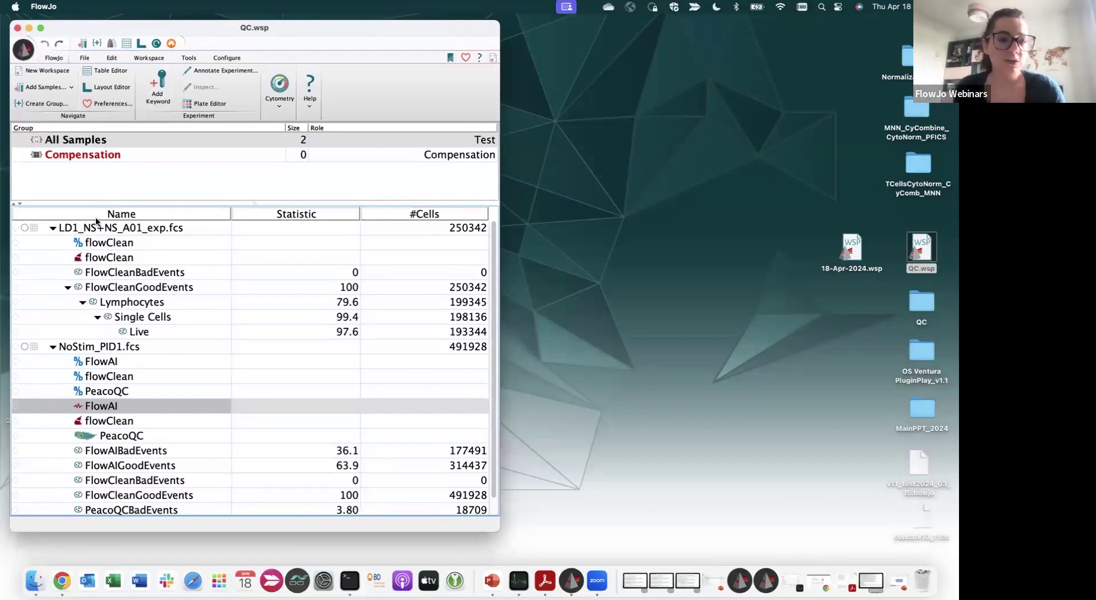
left_click(113, 255)
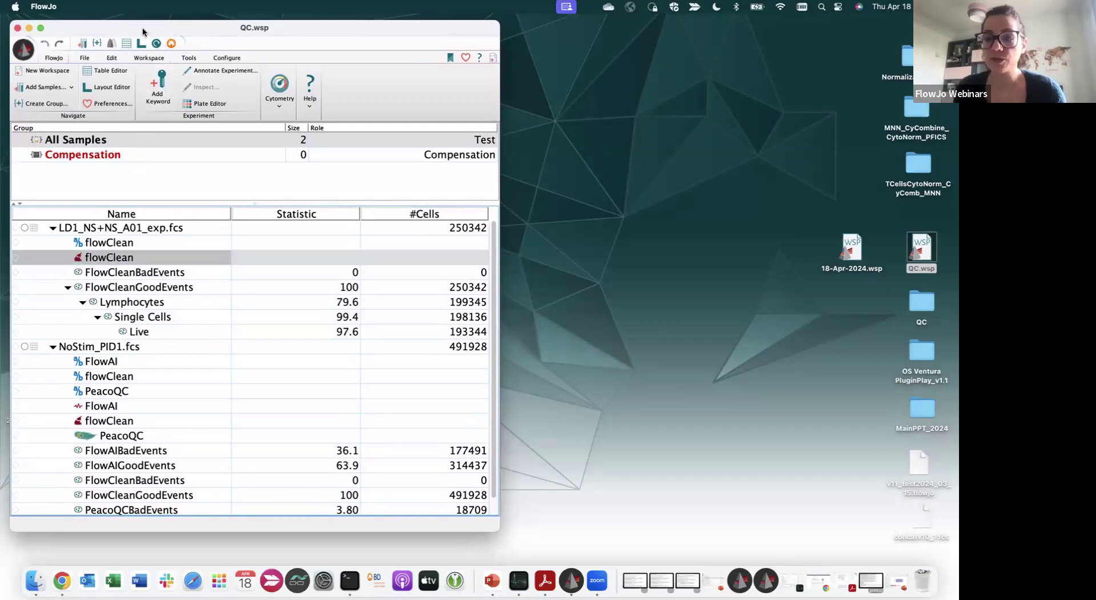
left_click(683, 175)
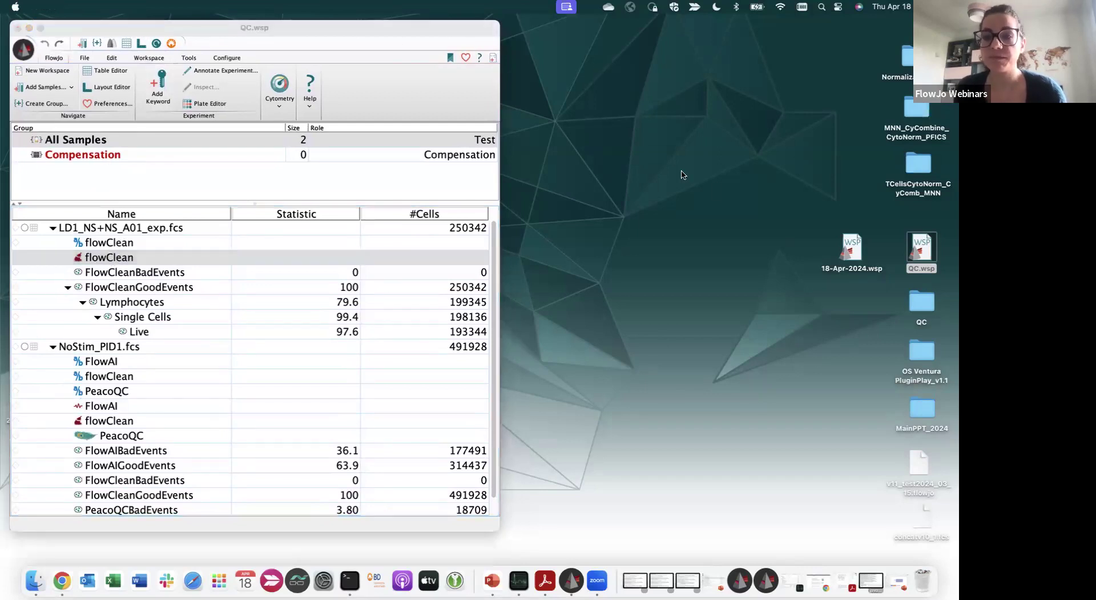
Close QC.wsp without saving its changes and bring the CytoNorm_PFICS.wsp workspace to the front
left_click(18, 28)
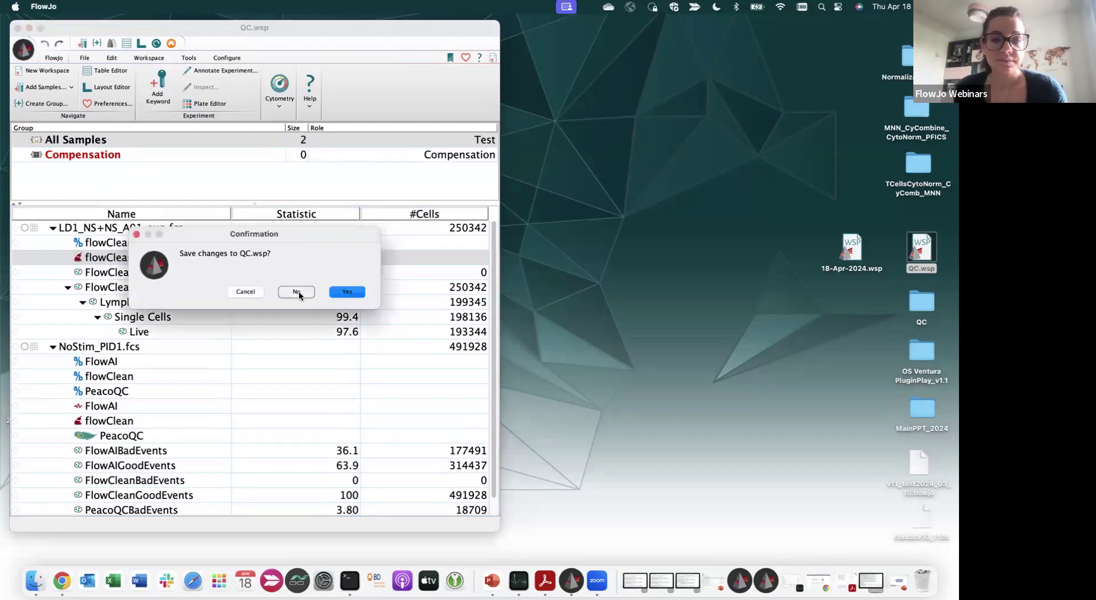
left_click(296, 291)
left_click(740, 580)
left_click_drag(358, 20, 285, 20)
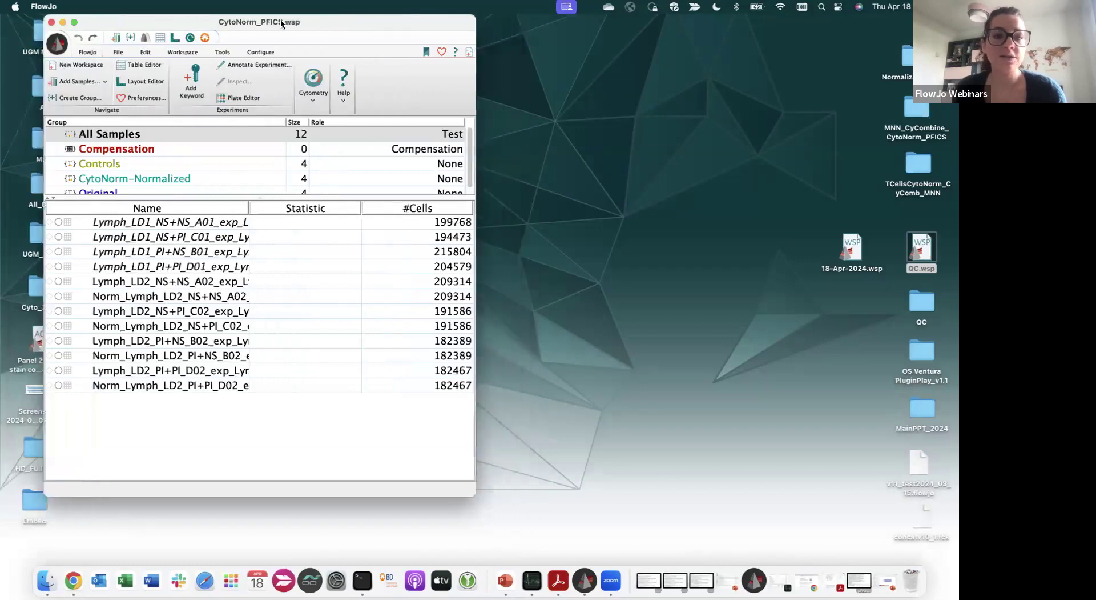
left_click(558, 62)
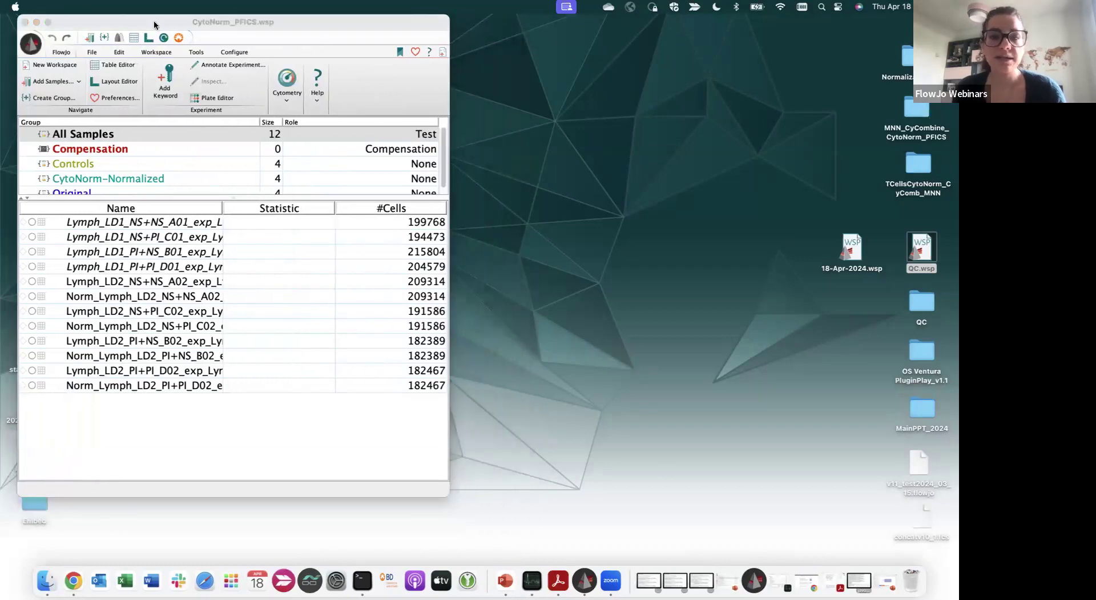
Create a new empty workspace and enlarge its window over CytoNorm_PFICS.wsp
left_click(31, 43)
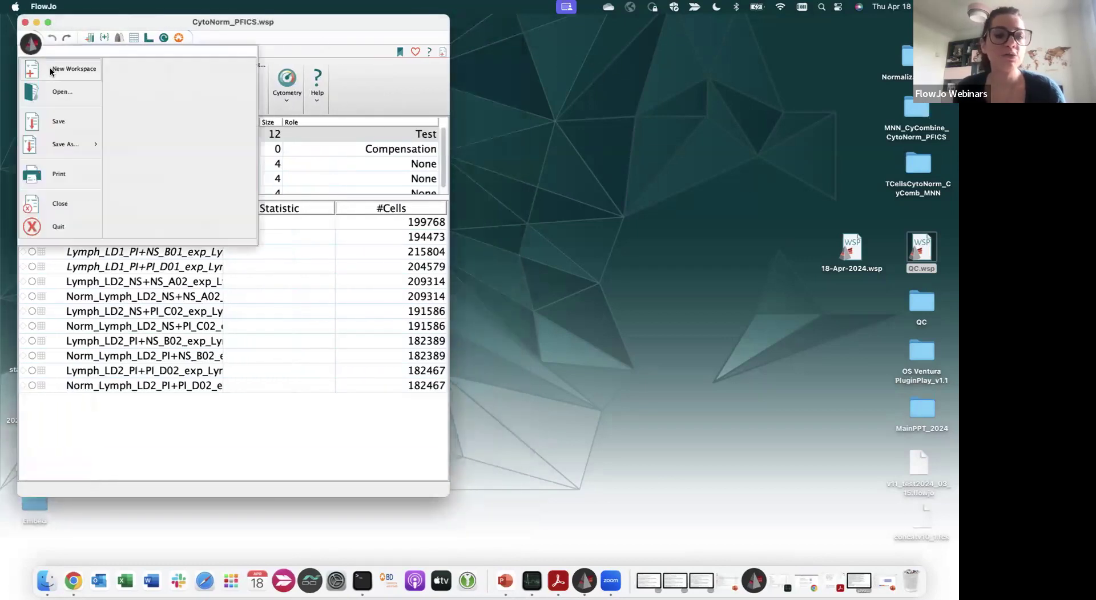
left_click(50, 70)
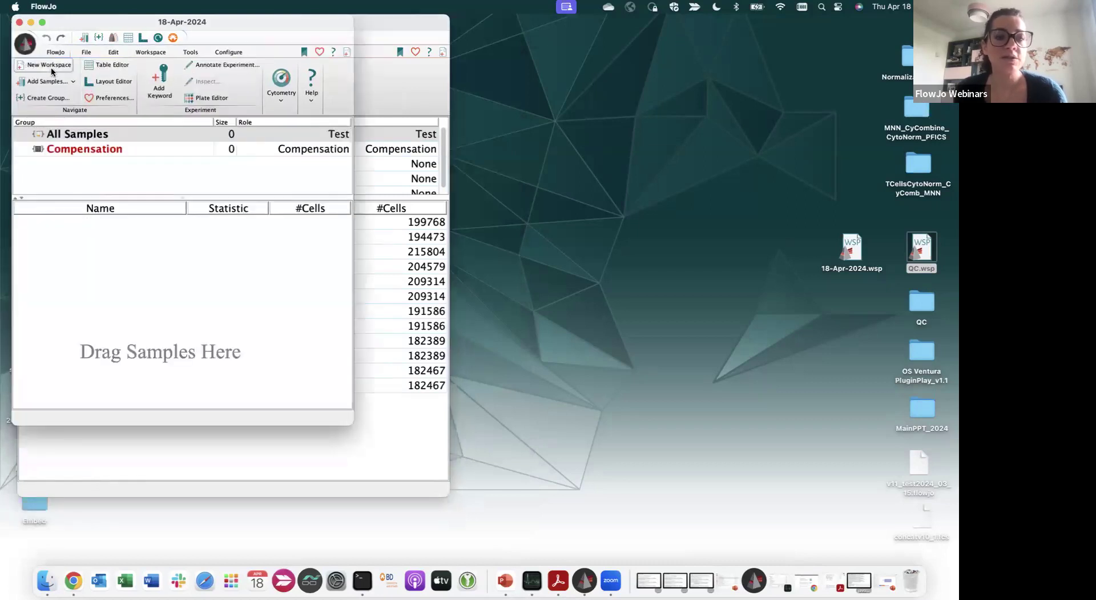
left_click_drag(138, 25, 143, 28)
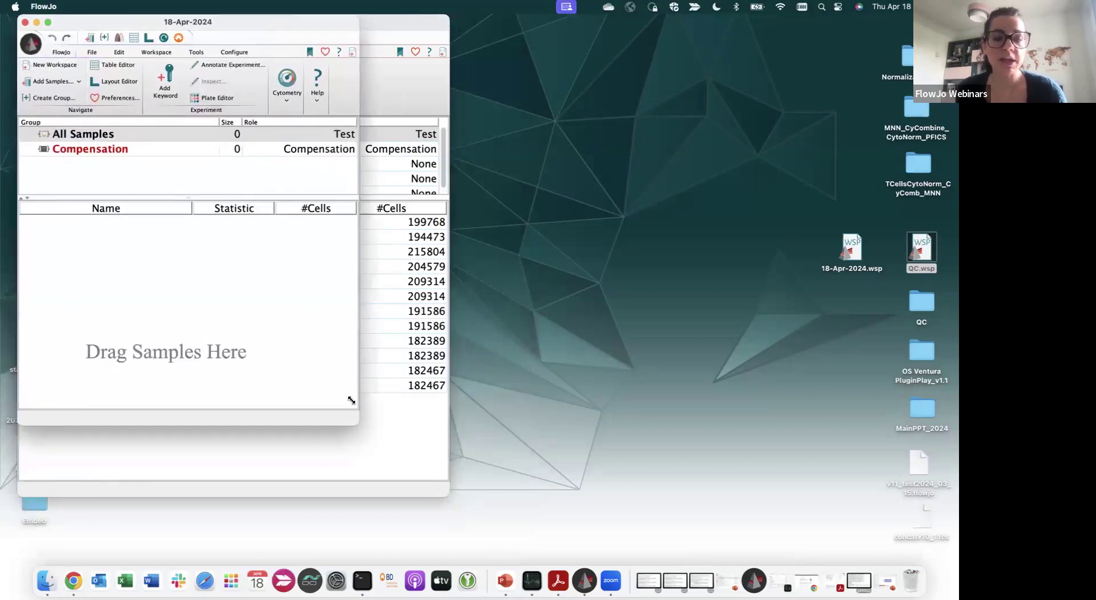
left_click_drag(357, 424, 472, 508)
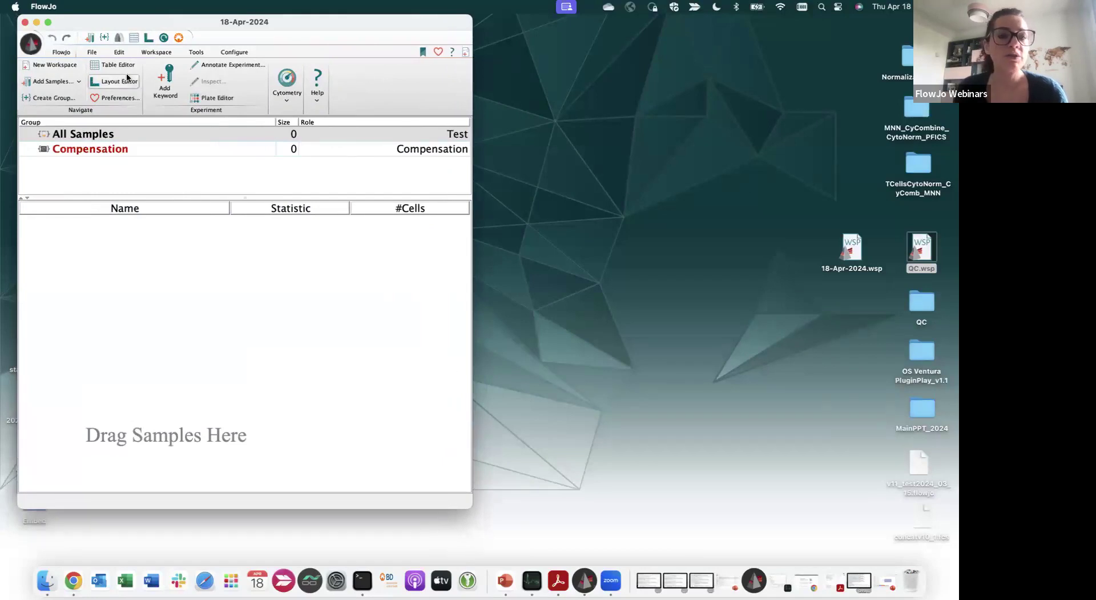
Add the CytoNorm workspace plugin to the new workspace
left_click(147, 52)
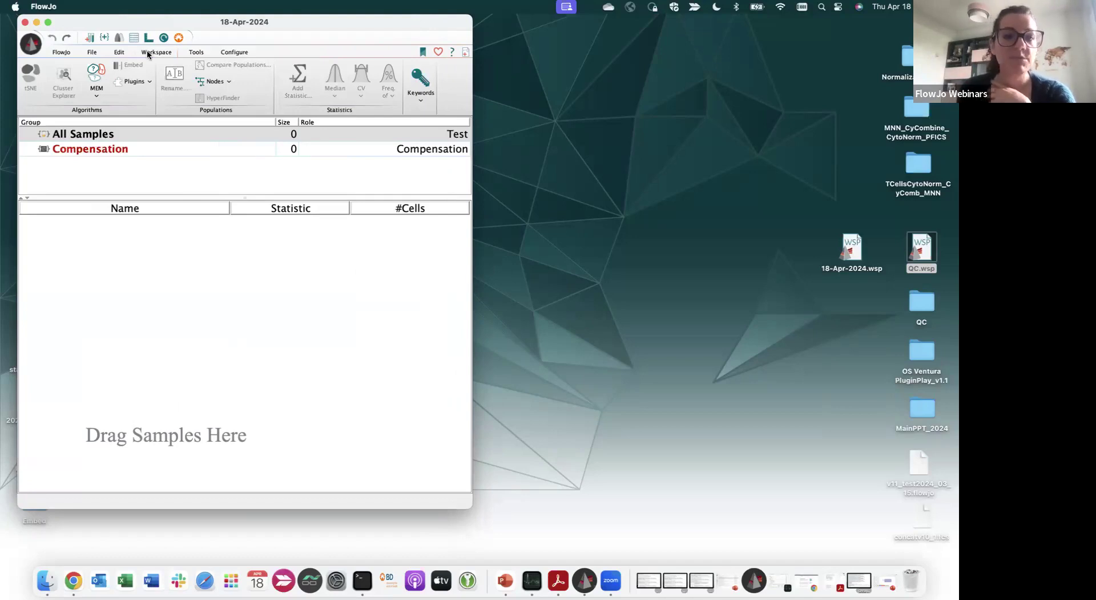
left_click(136, 81)
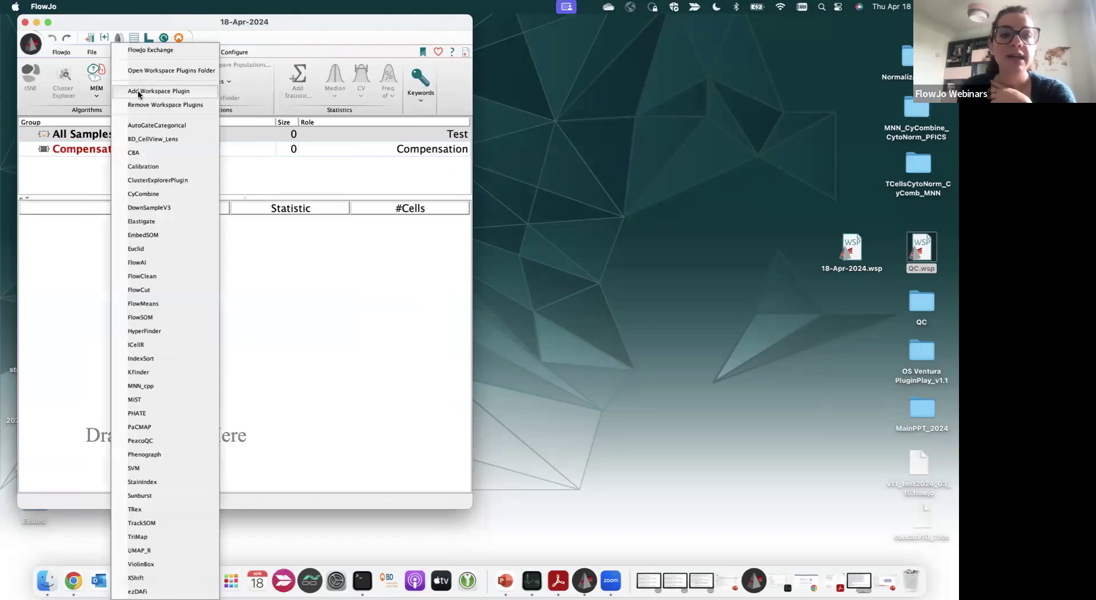
left_click(164, 92)
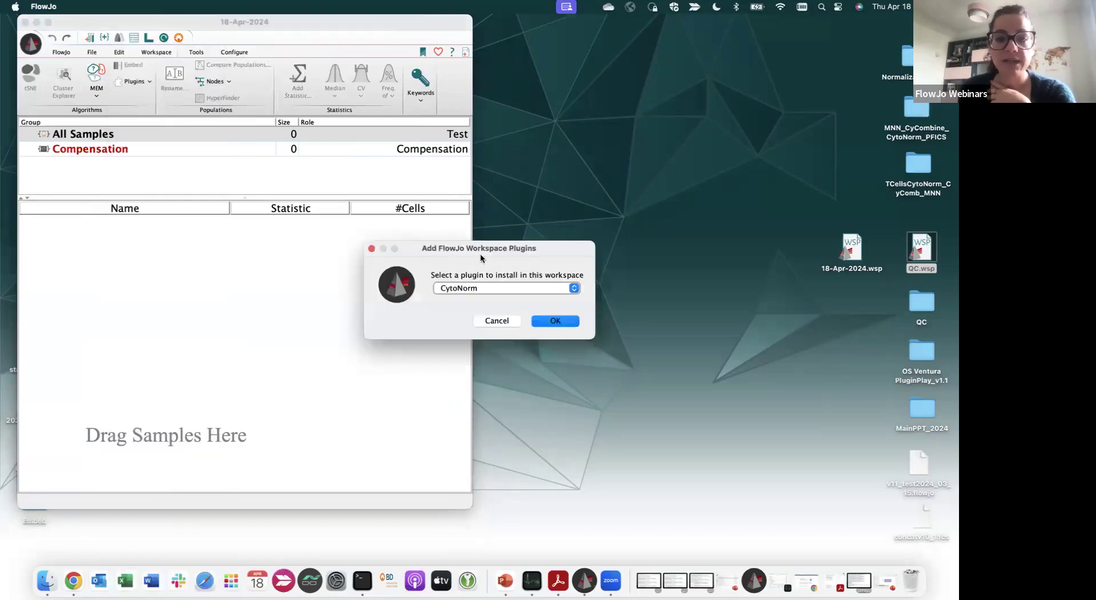
left_click_drag(484, 249, 601, 181)
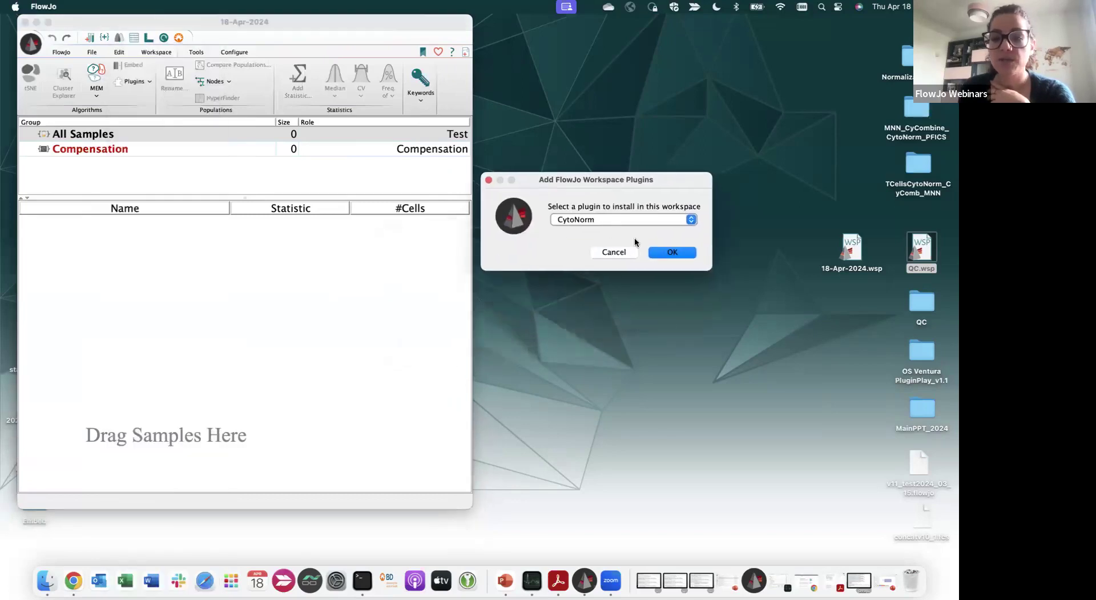
left_click(671, 254)
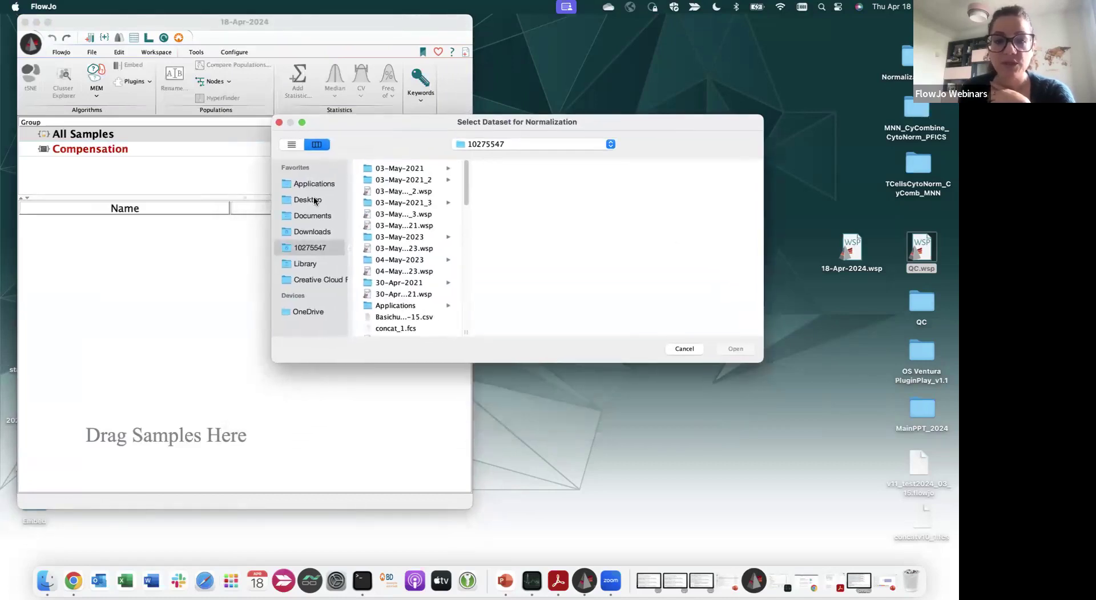
Load the eight LD1 and LD2 FCS files from the Desktop's PFICS folder as the dataset for normalization
left_click(313, 199)
scroll(420, 246, "down", 3)
left_click(395, 248)
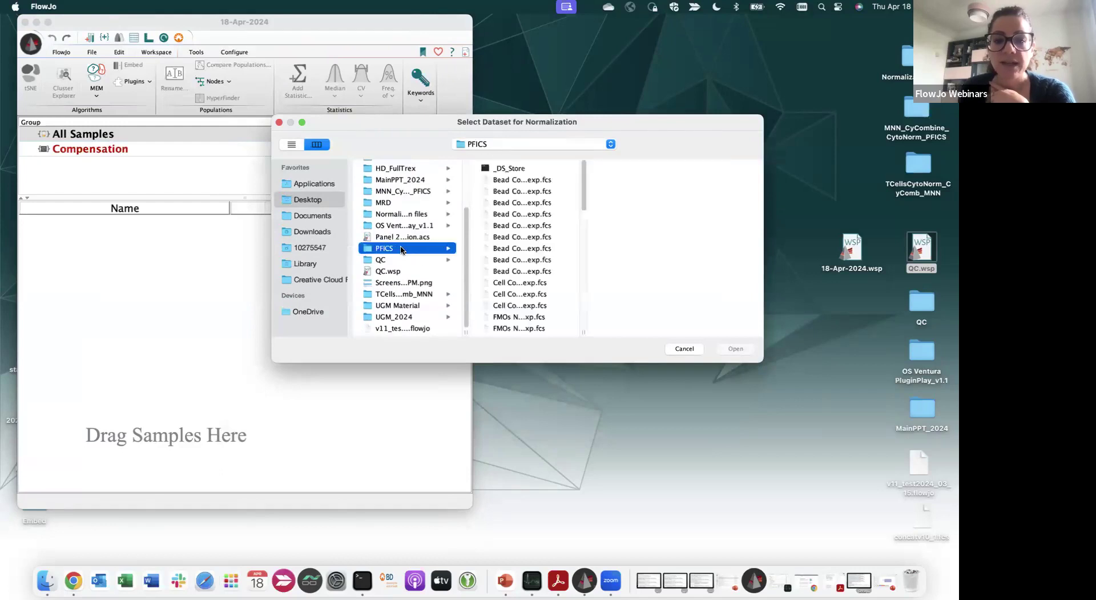
scroll(514, 242, "down", 5)
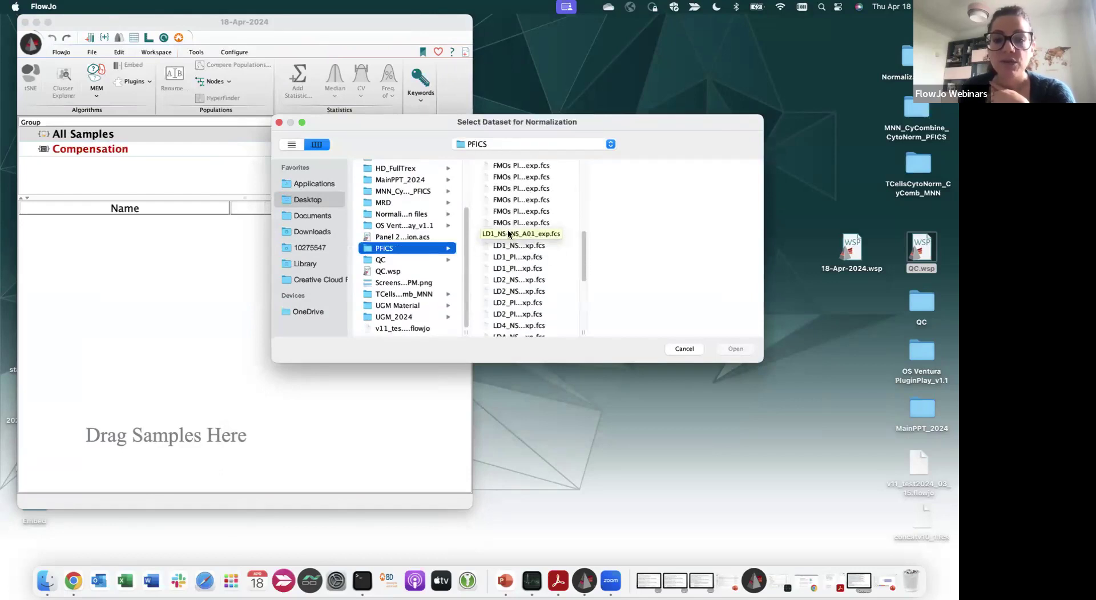
left_click(508, 234)
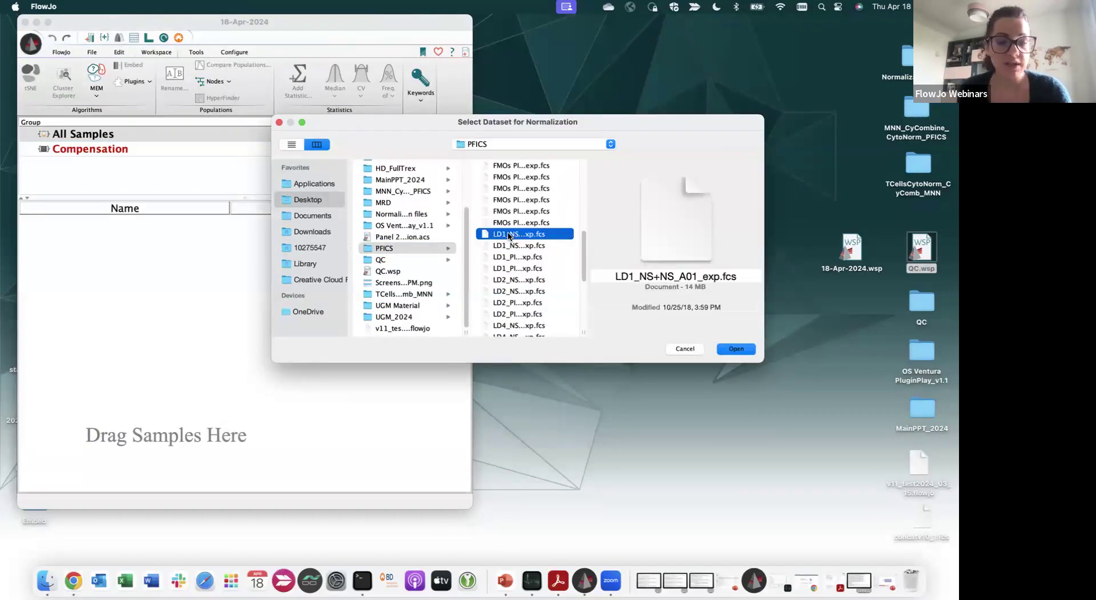
left_click(517, 314, "shift")
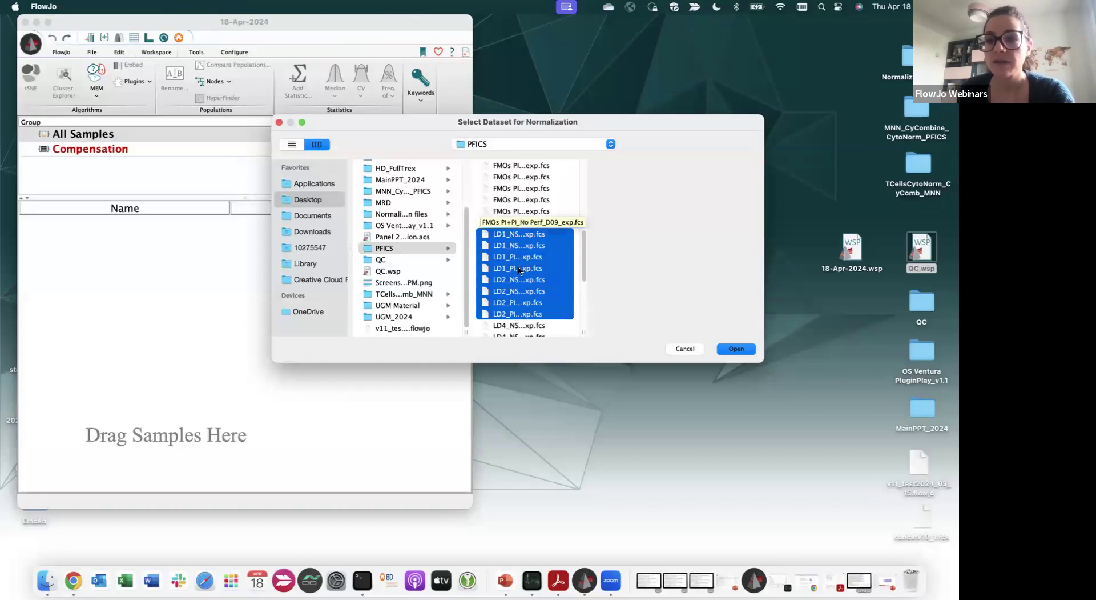
left_click(736, 349)
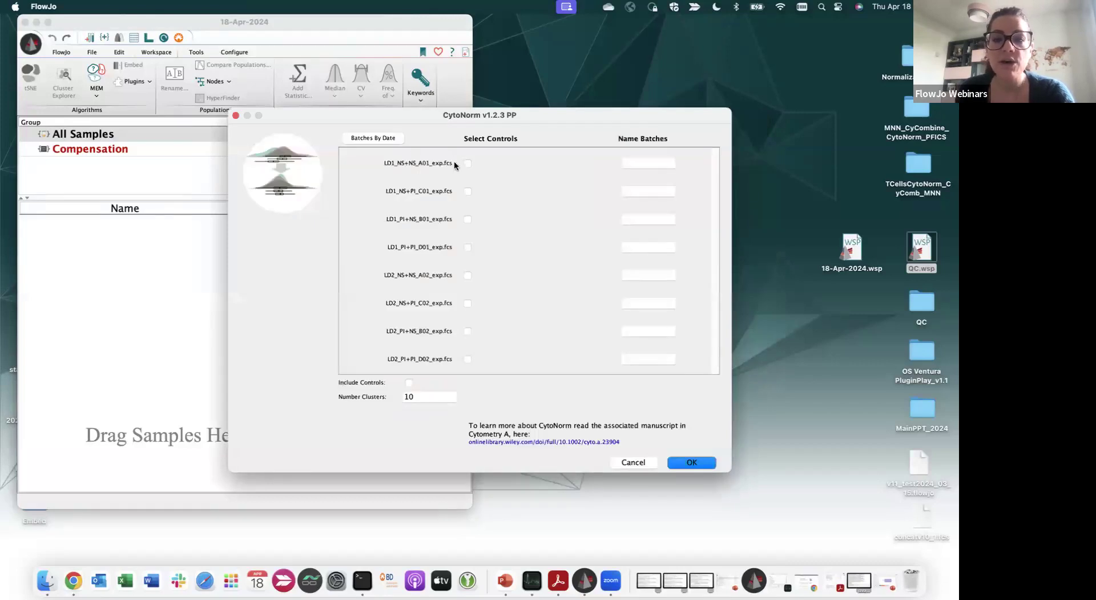
Mark the four LD1 files as control samples in the CytoNorm setup
left_click(467, 162)
left_click(468, 191)
left_click(467, 220)
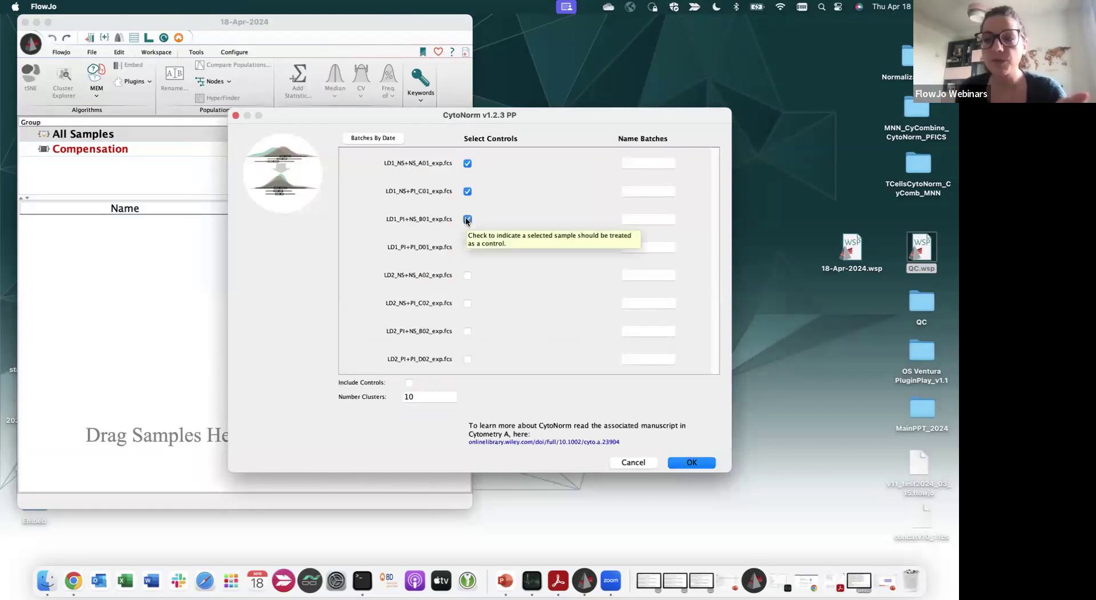
left_click(467, 247)
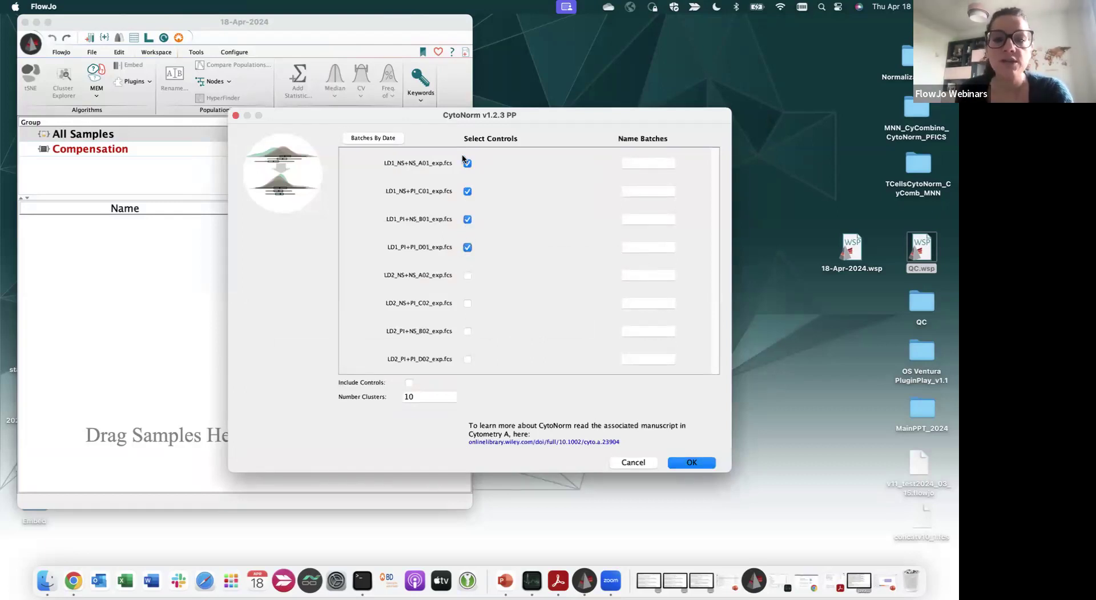
Name the batches of the four LD1 control files 1, 2, 3 and 4 in listed order
left_click(639, 162)
type("1")
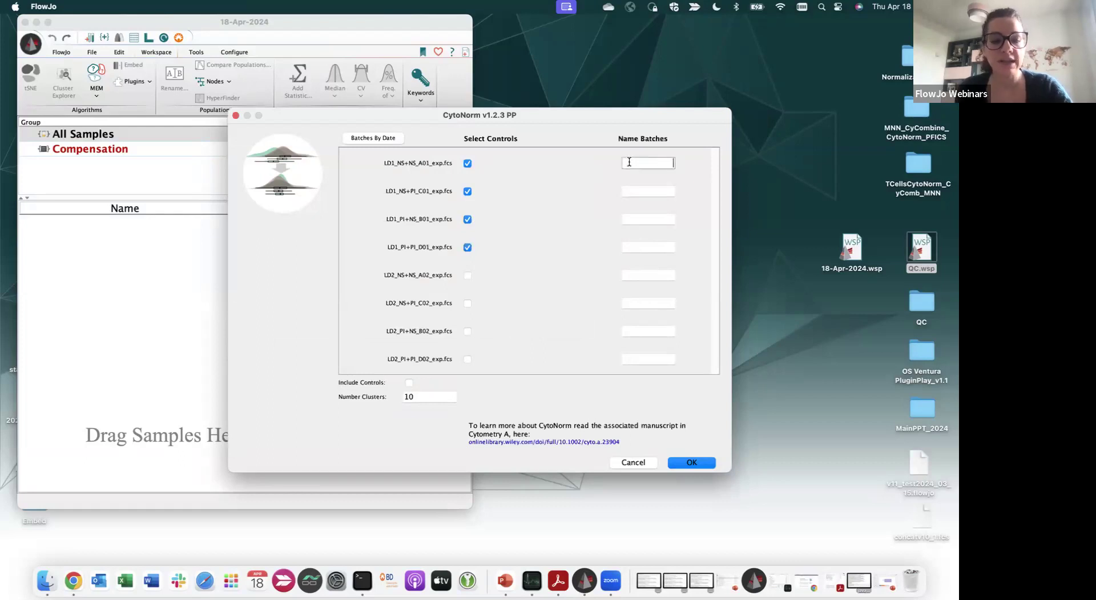
left_click(638, 187)
type("2")
left_click(641, 215)
type("3")
left_click(642, 244)
type("4")
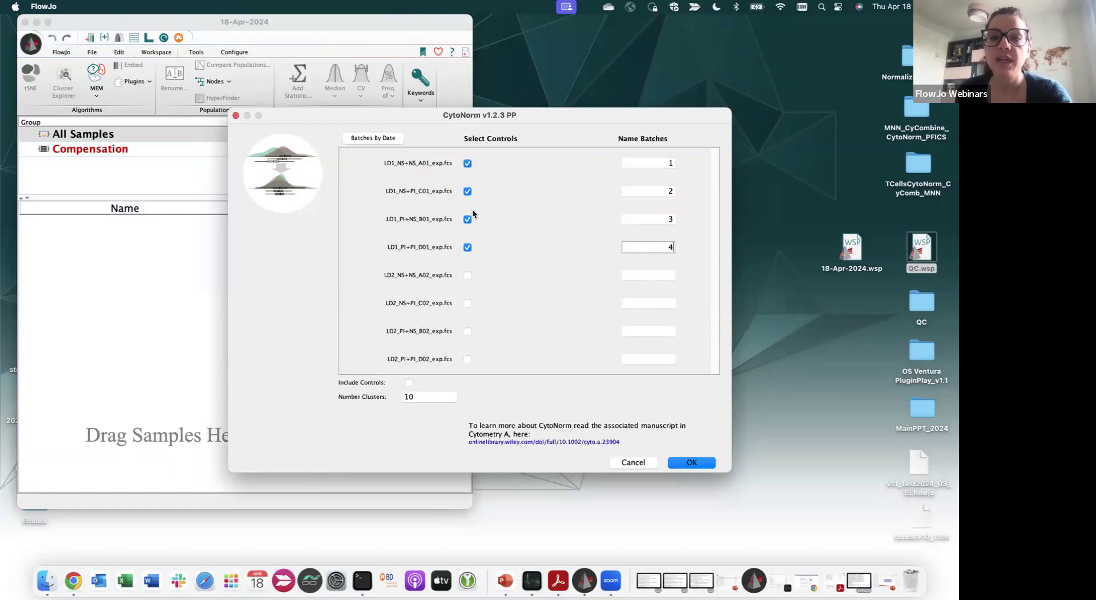
Assign the four LD2 files to the matching batches 1, 2, 3 and 4 in listed order
left_click(657, 276)
type("1")
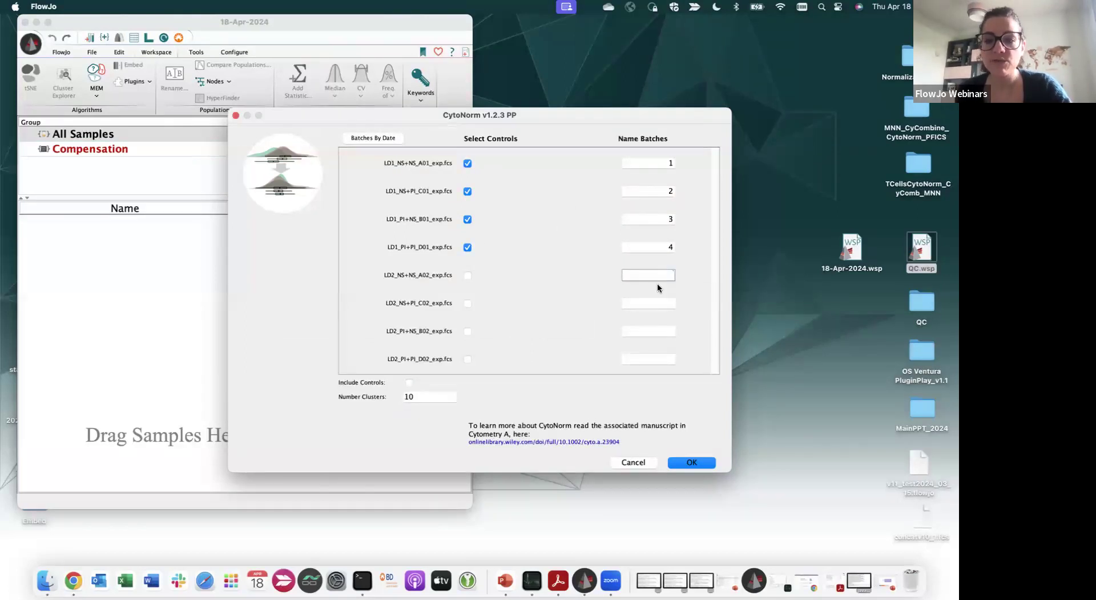
key("Tab")
type("2")
left_click(648, 331)
type("3")
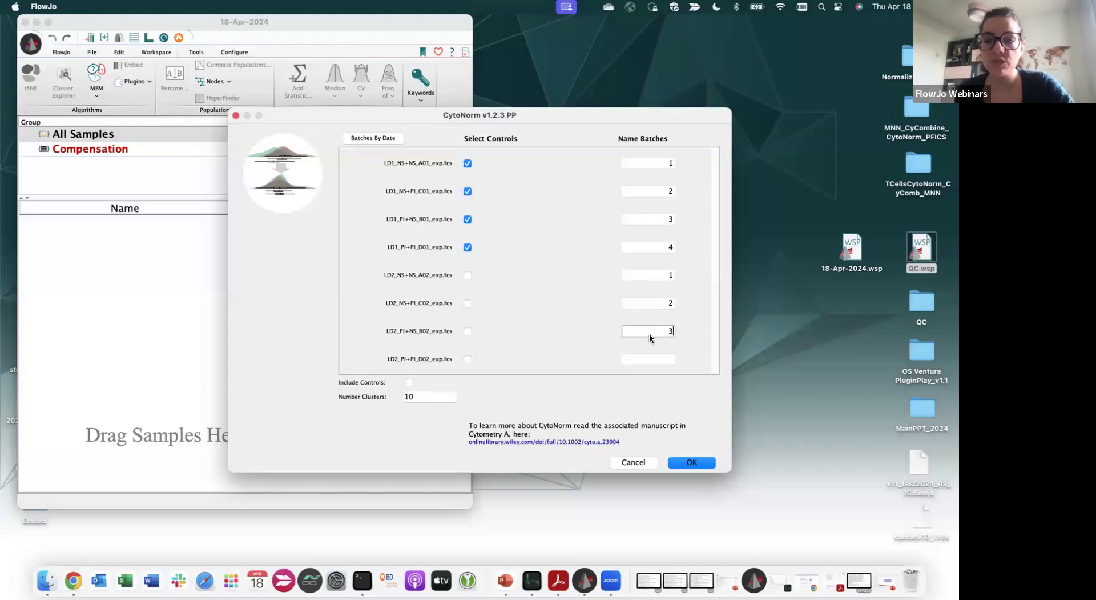
left_click(650, 358)
type("4")
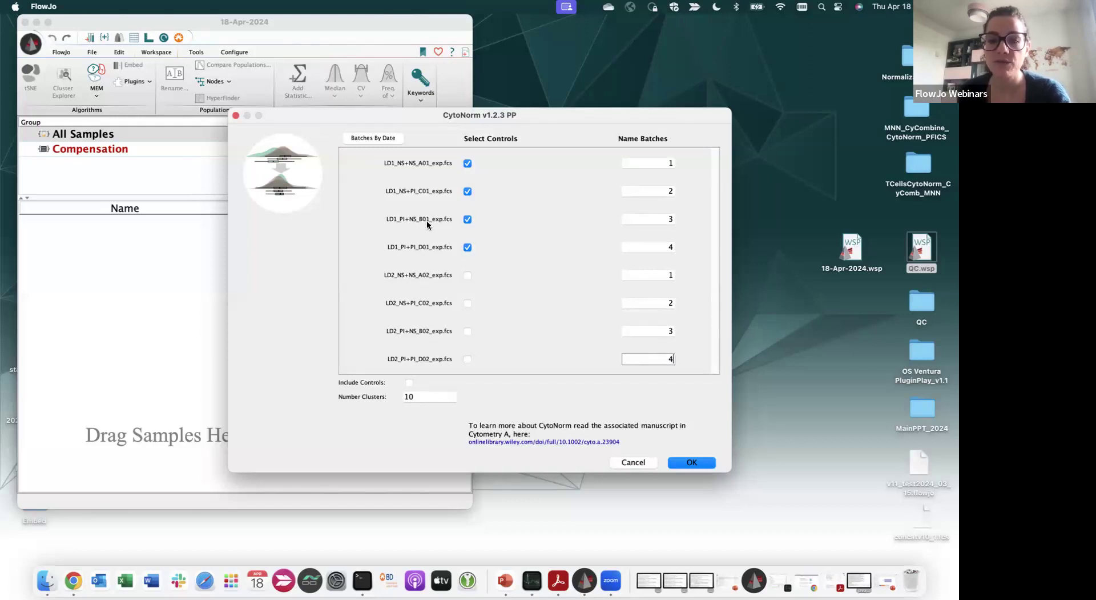
Cancel the CytoNorm setup and close the new workspace to return to CytoNorm_PFICS.wsp
left_click(638, 464)
left_click(36, 23)
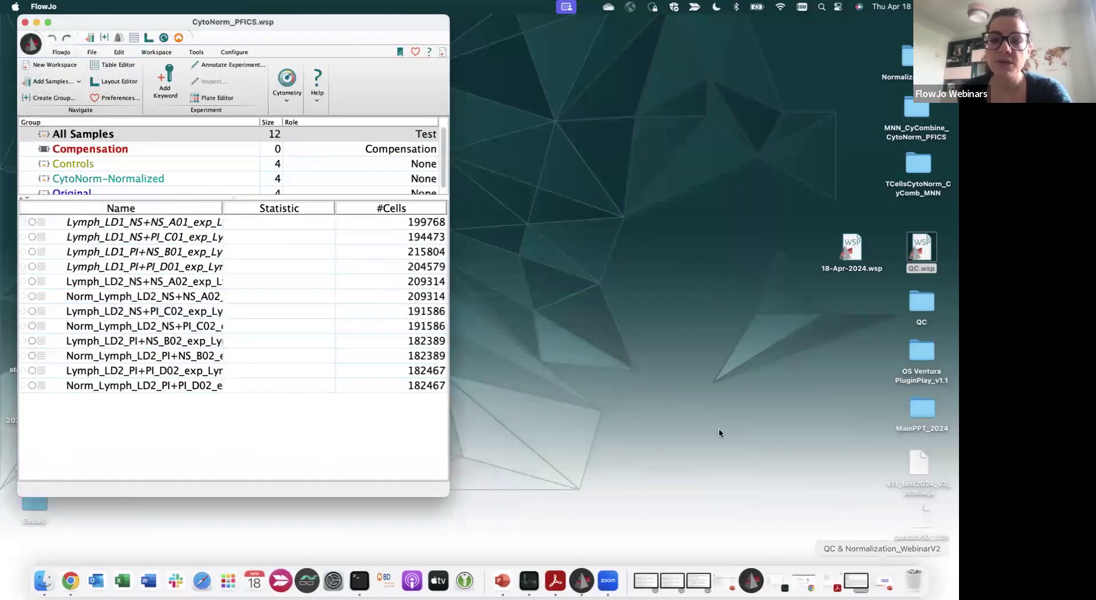
left_click(882, 580)
left_click(25, 23)
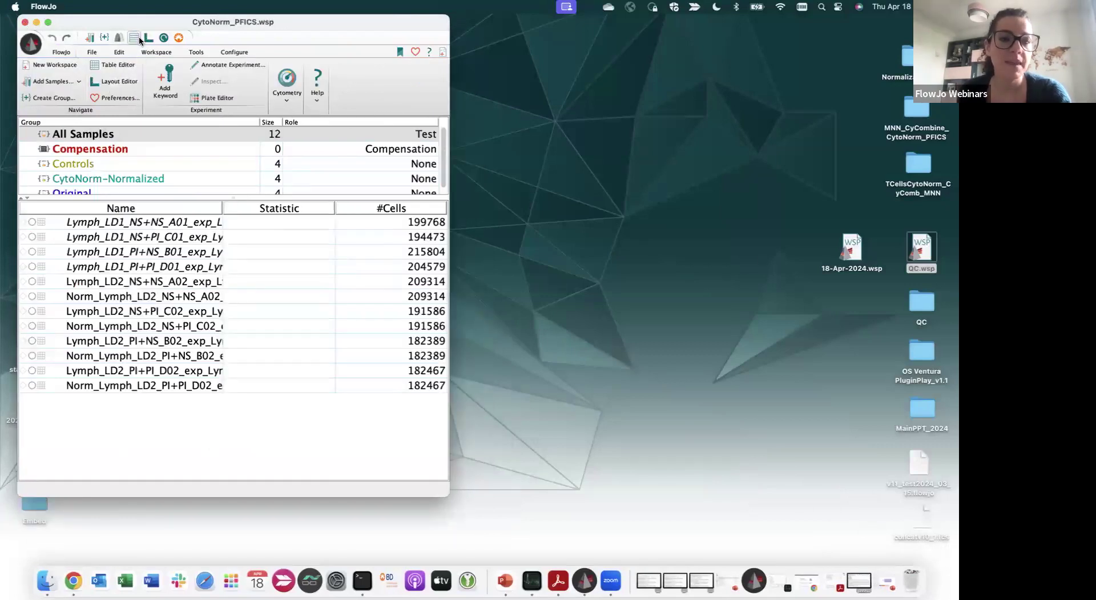
Extend the group list of CytoNorm_PFICS.wsp and view the samples in the CytoNorm-Normalized and Original groups
left_click_drag(169, 195, 170, 228)
left_click(138, 177)
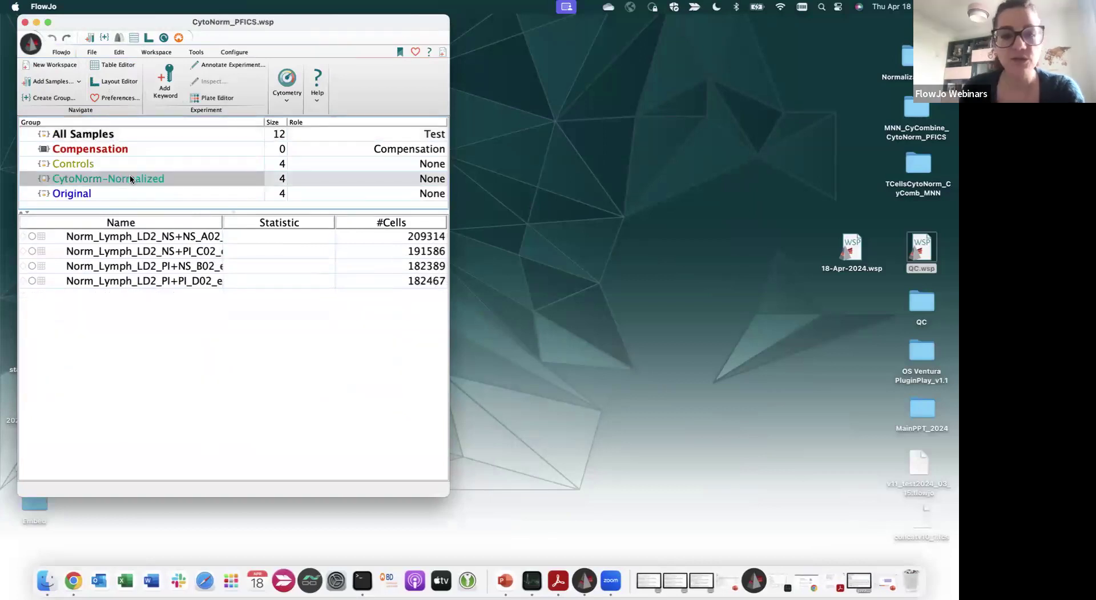
left_click(141, 237)
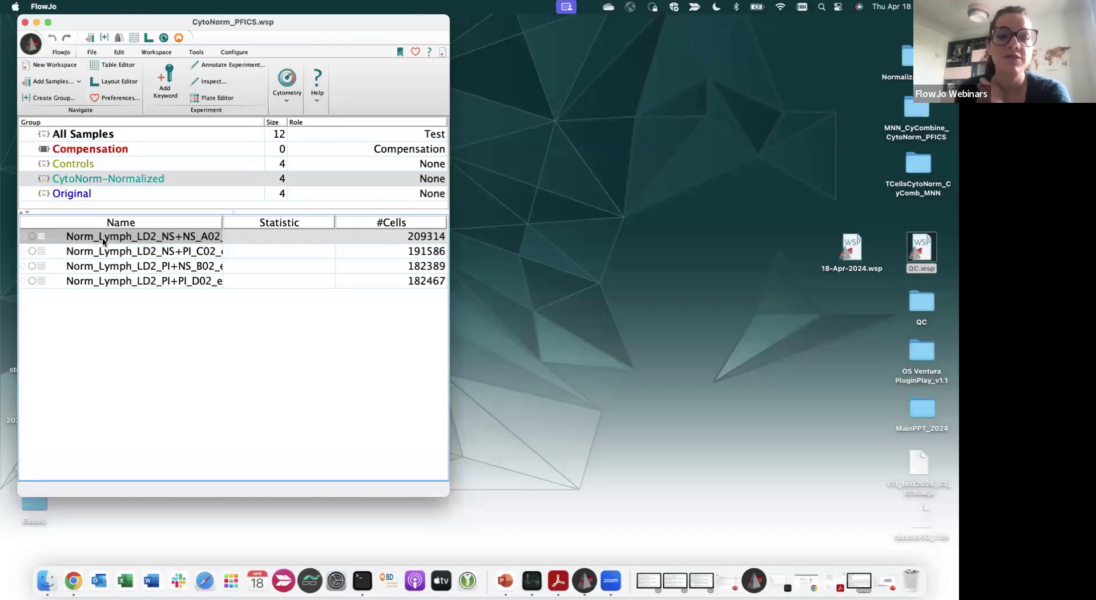
left_click(96, 195)
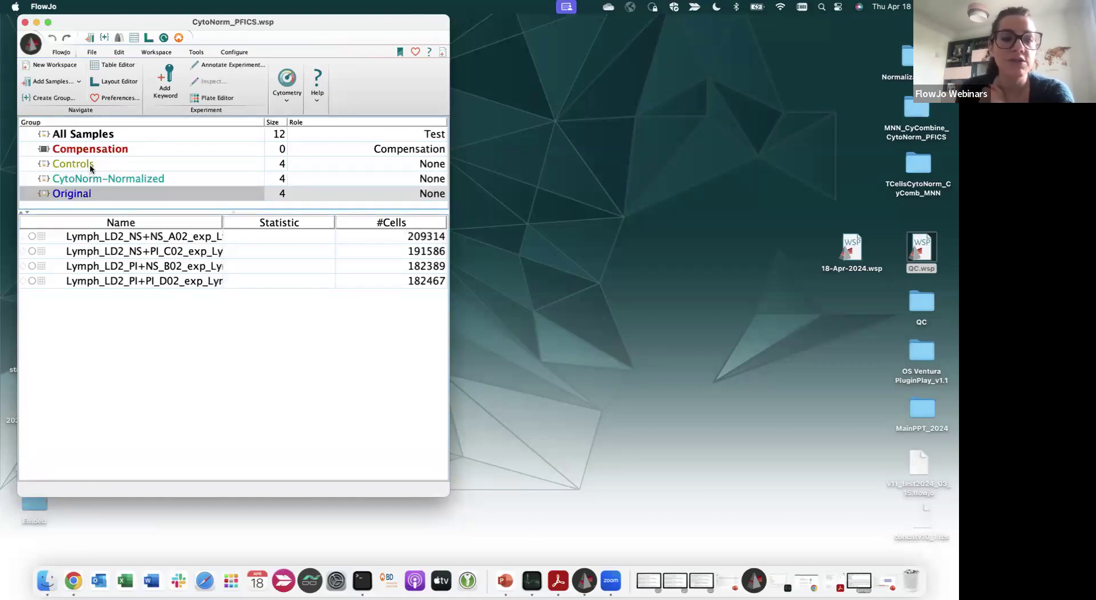
Compare the samples of the Controls, Original and CytoNorm-Normalized groups, widening the Name column to read the file names
left_click(90, 163)
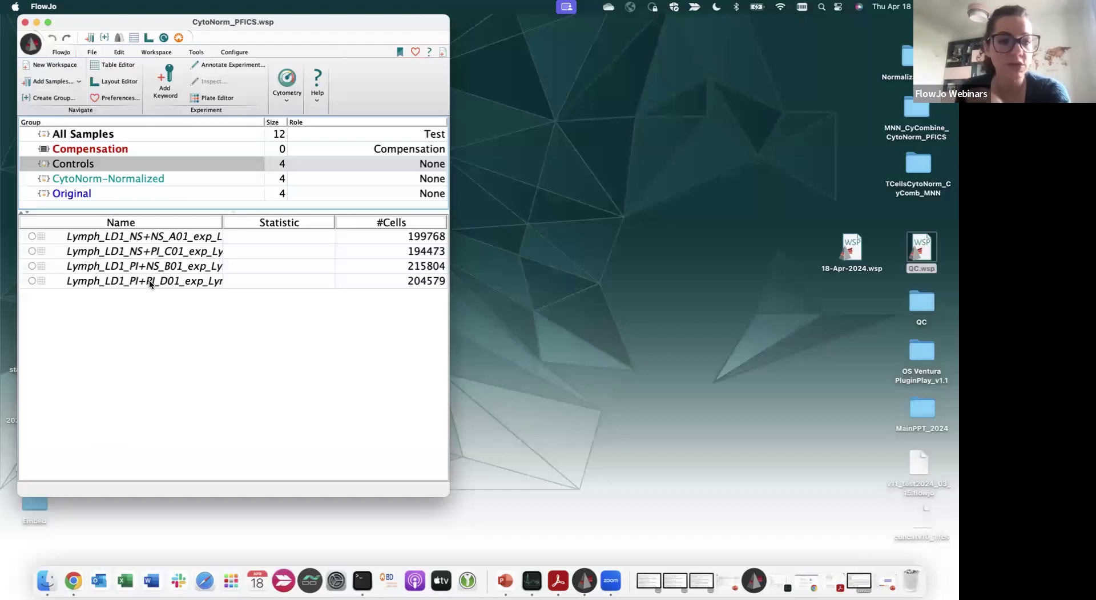
left_click(95, 192)
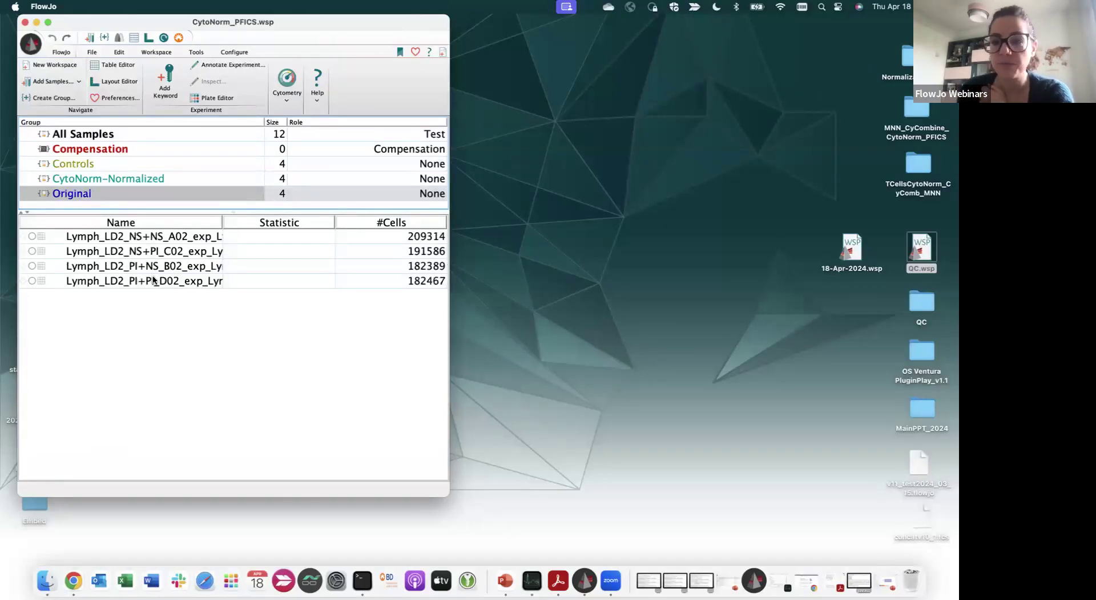
left_click(112, 177)
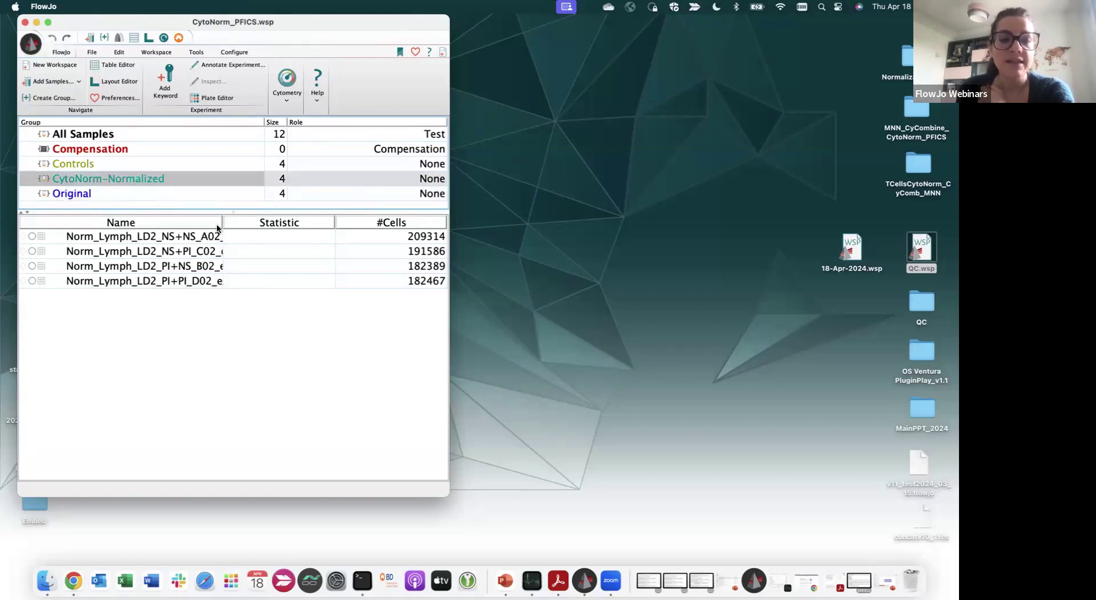
left_click_drag(222, 222, 271, 223)
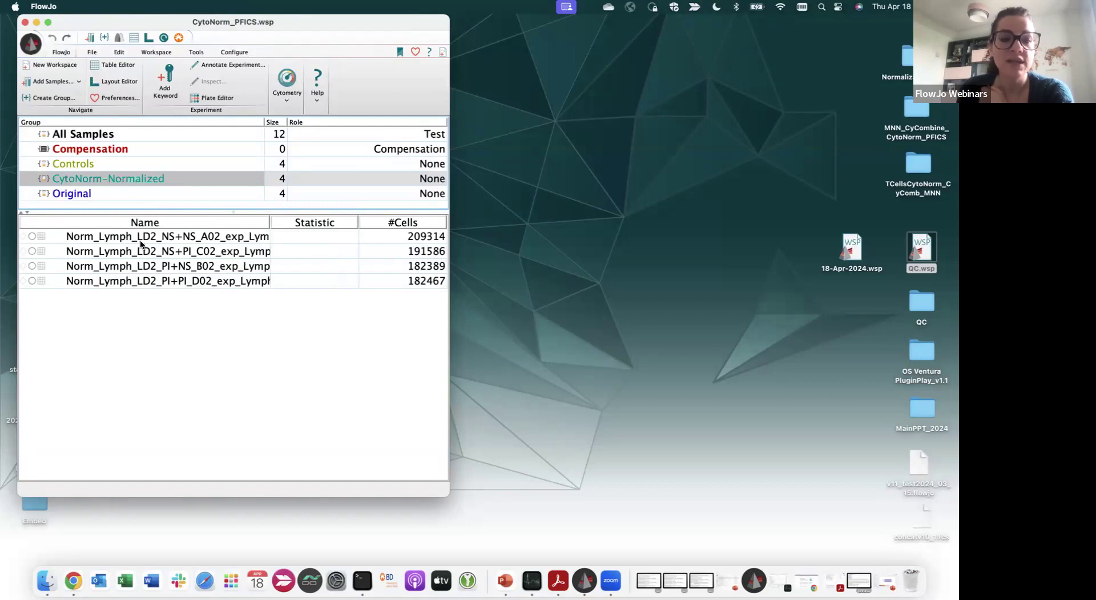
left_click(87, 196)
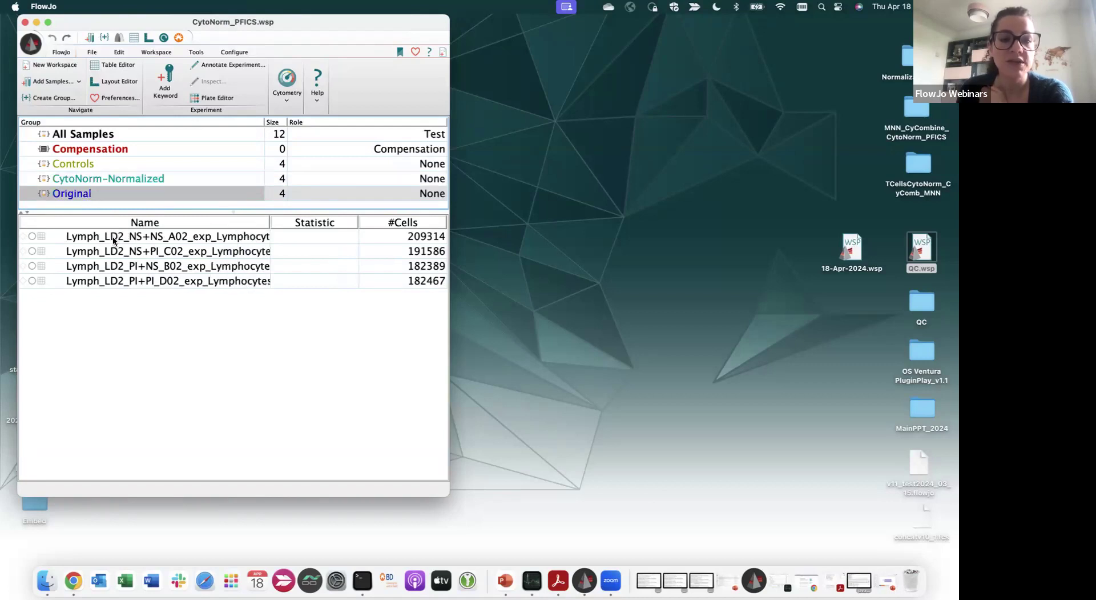
left_click(86, 181)
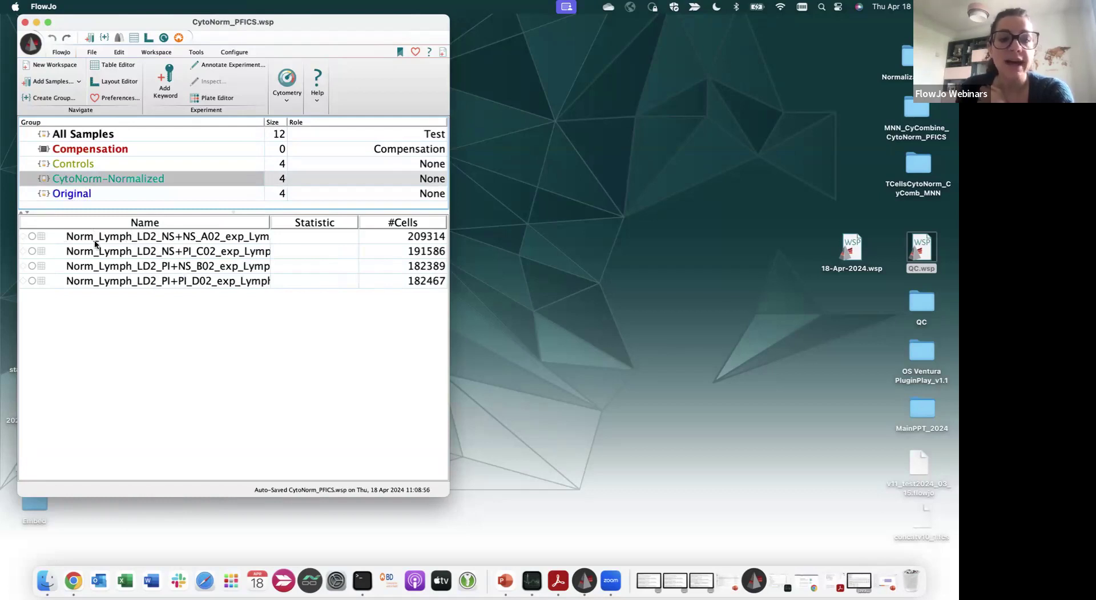
Open the workspace layout, compare the original and normalized CD4 and HLA-DR histograms, and close the layout
left_click(148, 38)
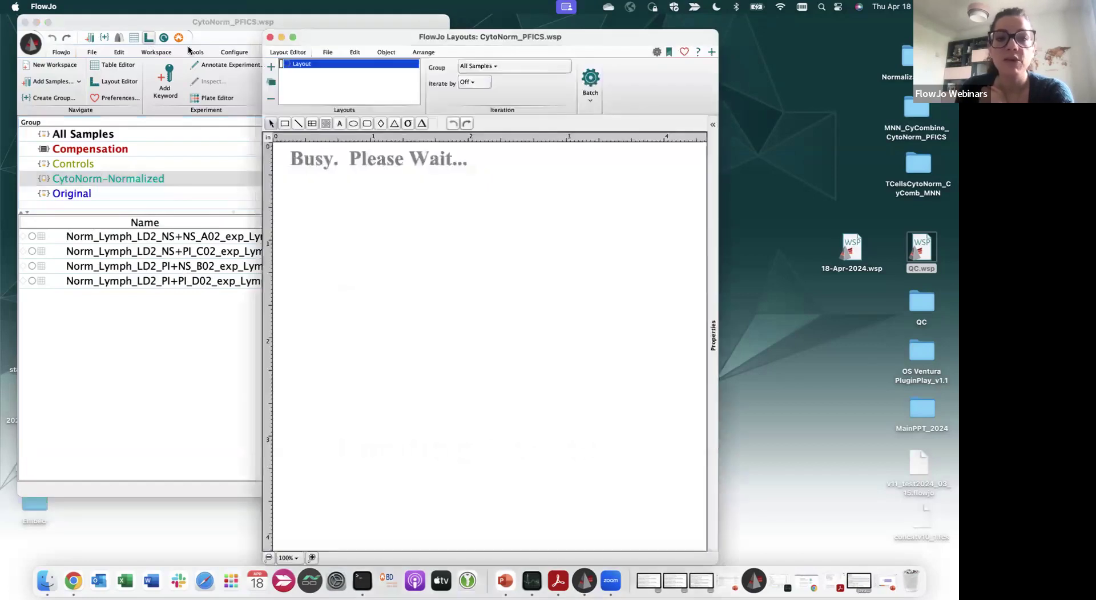
left_click_drag(410, 37, 617, 33)
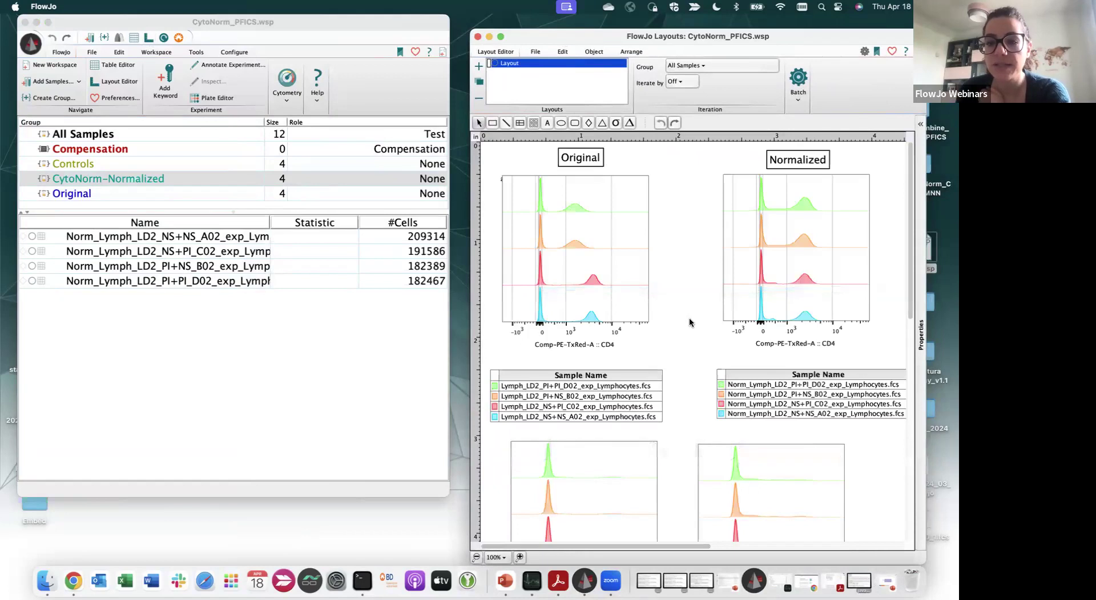
left_click_drag(466, 318, 403, 318)
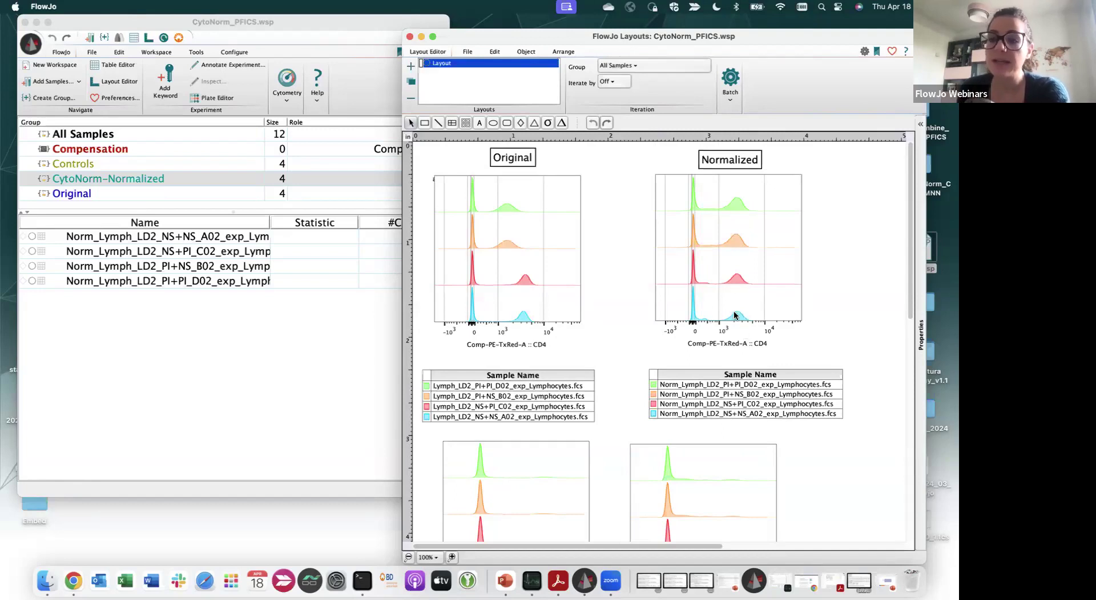
scroll(714, 323, "down", 2)
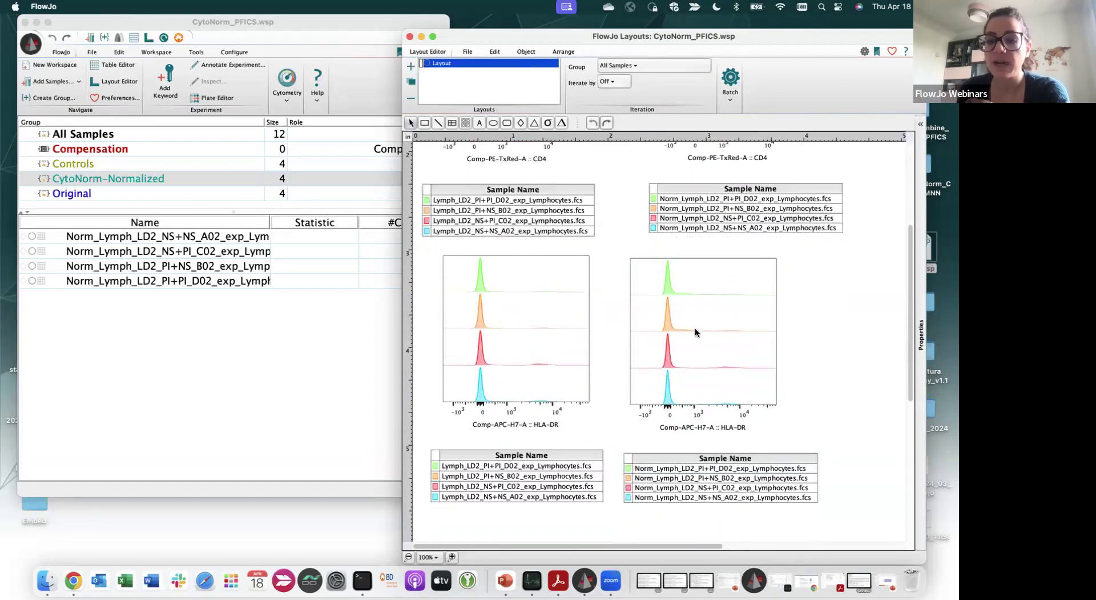
left_click(410, 37)
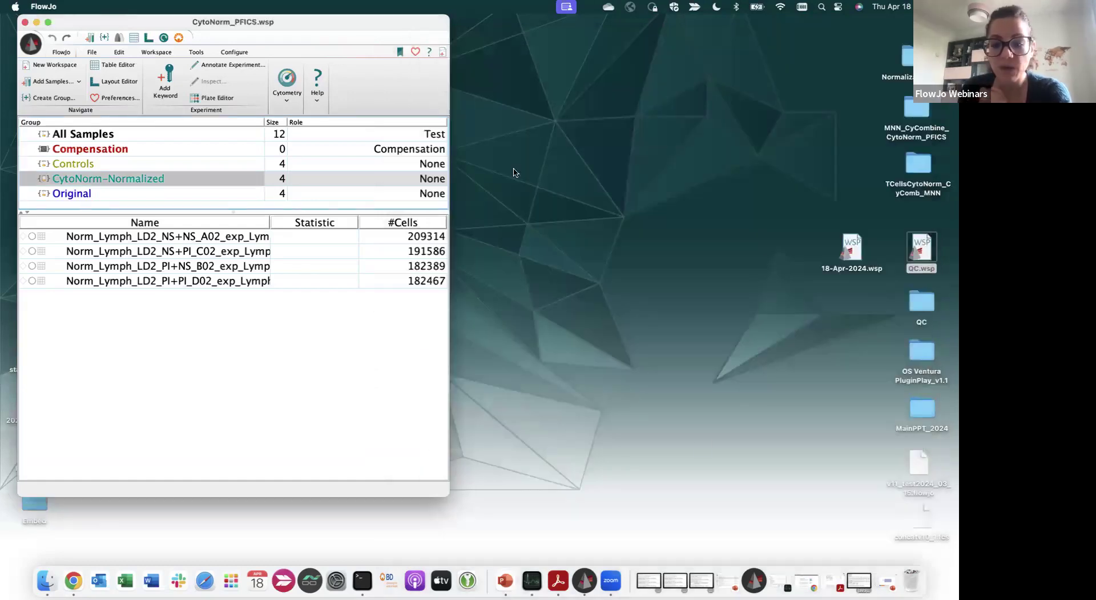
Switch to the MNN_CyCombinePFICS.wsp workspace and select all LD1 and LD2 samples in the Original group
left_click(734, 580)
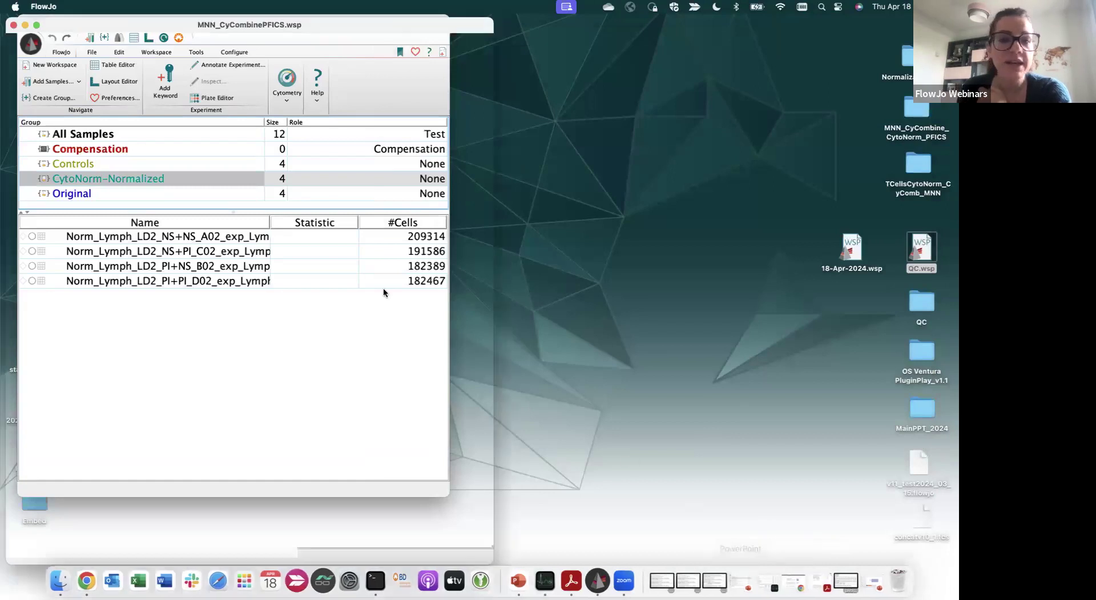
left_click_drag(155, 200, 156, 209)
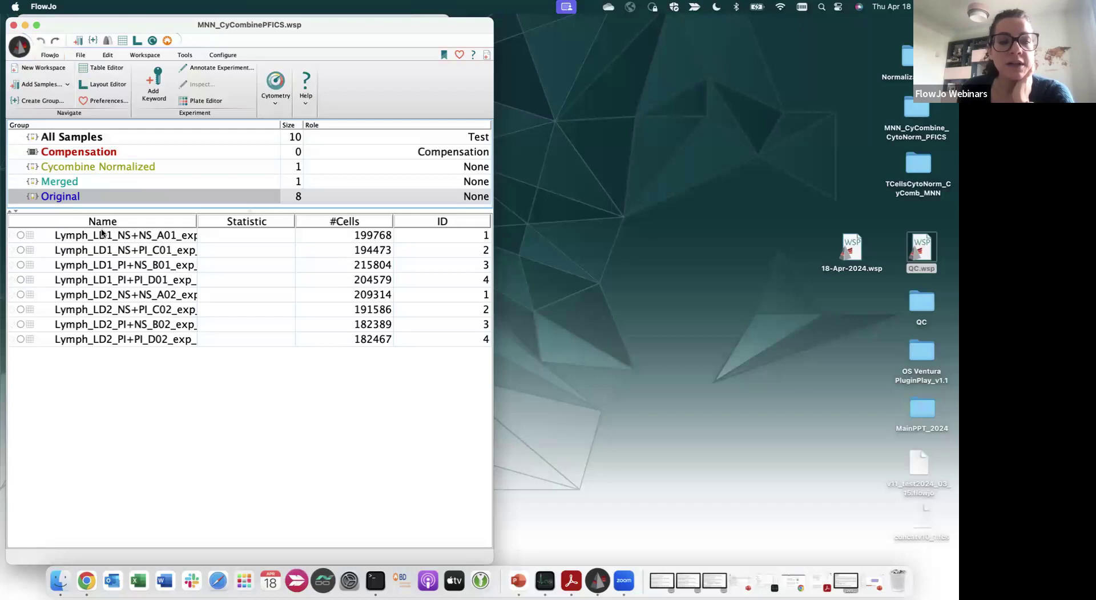
left_click_drag(101, 237, 100, 342)
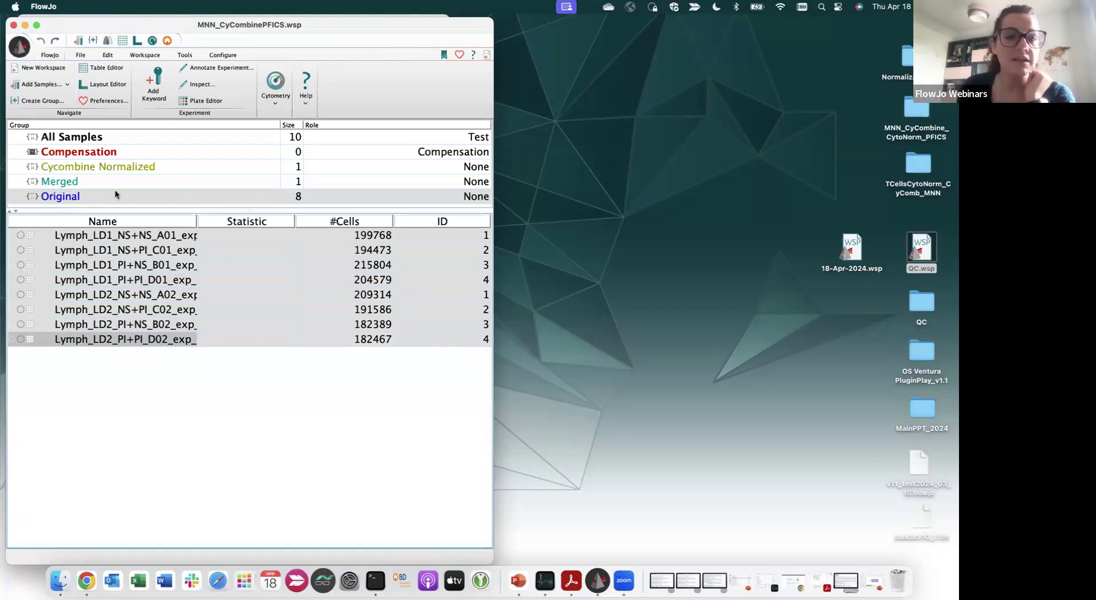
Set up the selected samples for concatenation into one FCS3 file and expand the advanced options
left_click(145, 55)
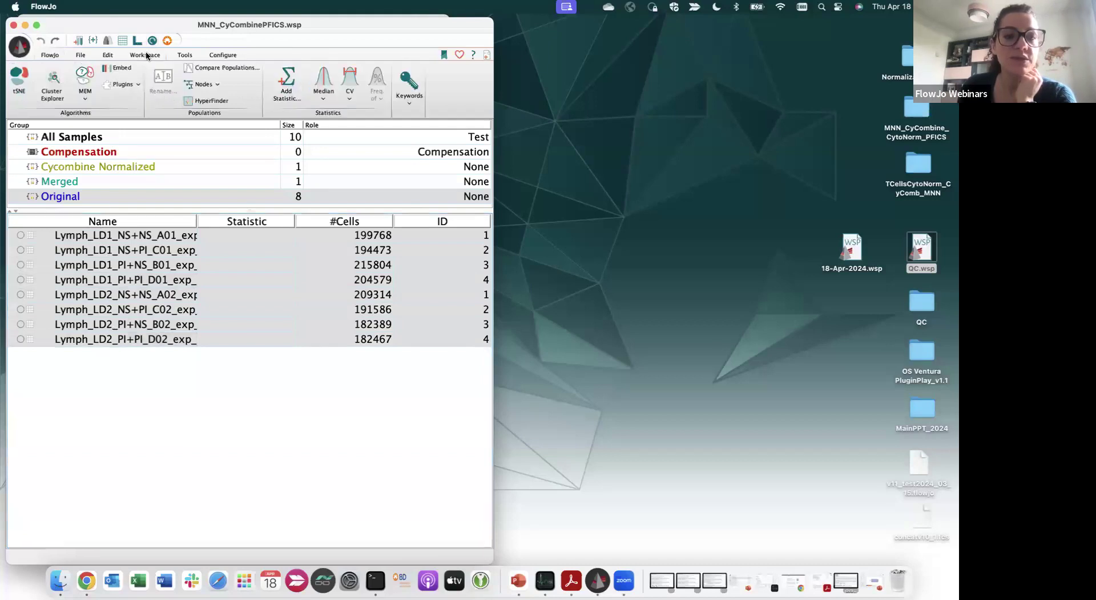
left_click(81, 55)
left_click(168, 88)
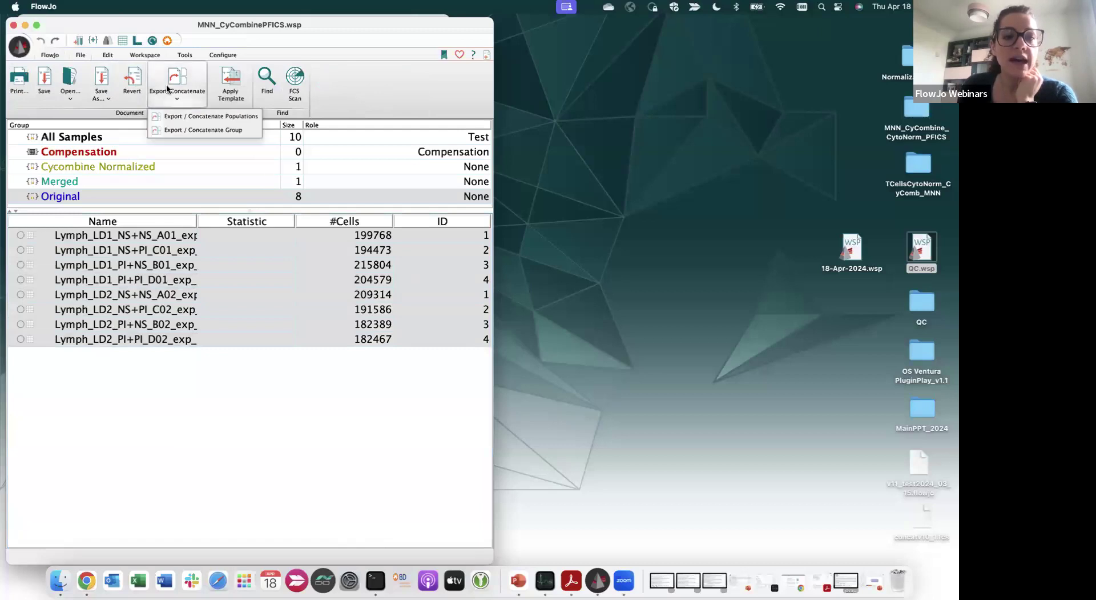
left_click(197, 115)
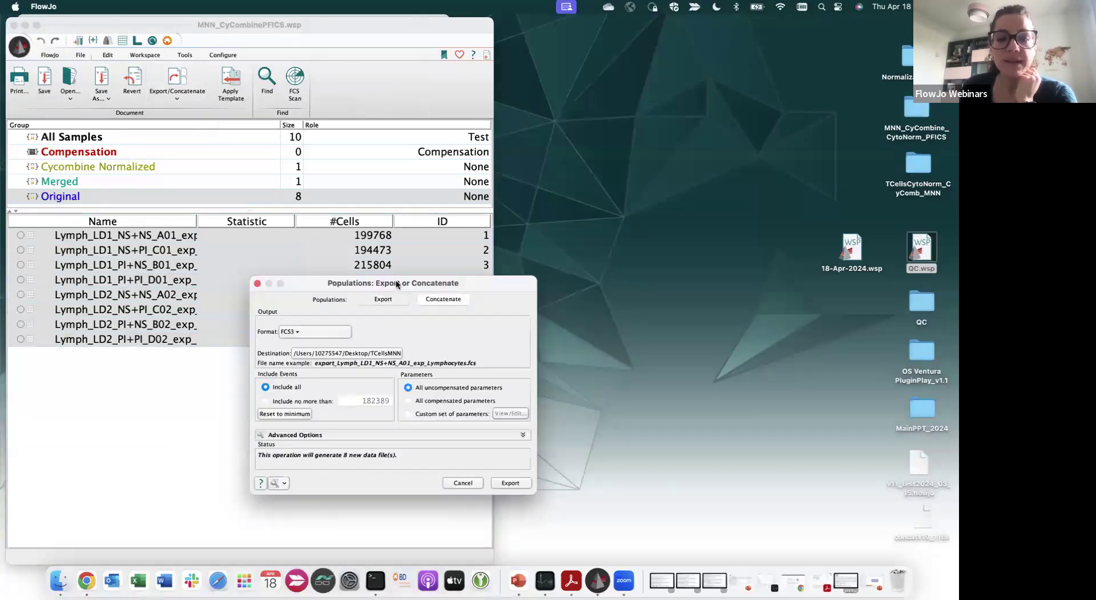
left_click(675, 146)
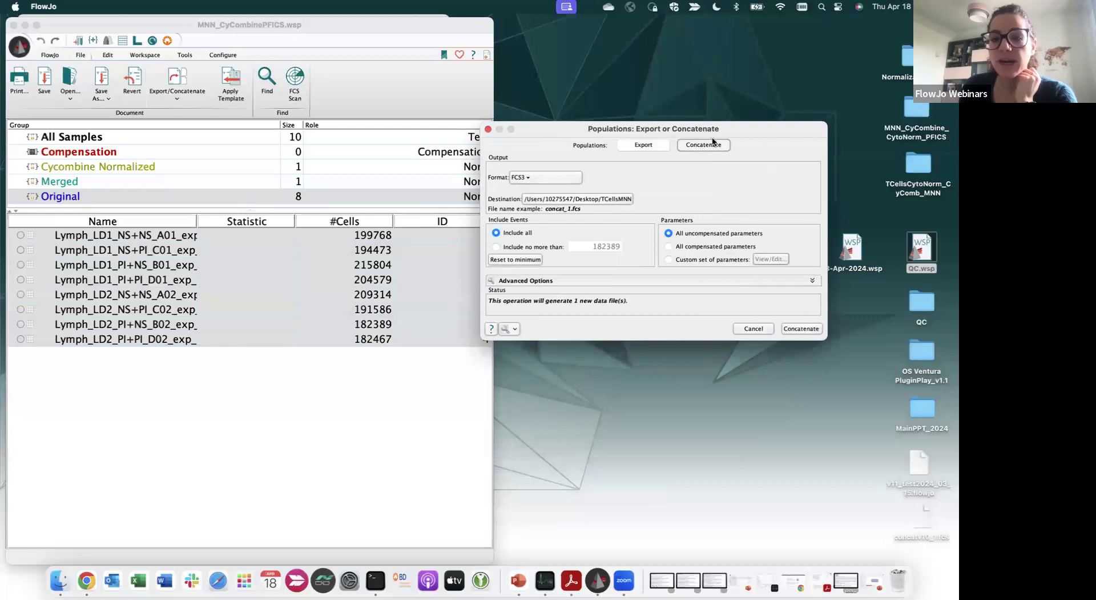
mouse_move(687, 129)
left_mouse_down()
mouse_move(719, 126)
mouse_move(708, 124)
left_mouse_up()
left_click(679, 276)
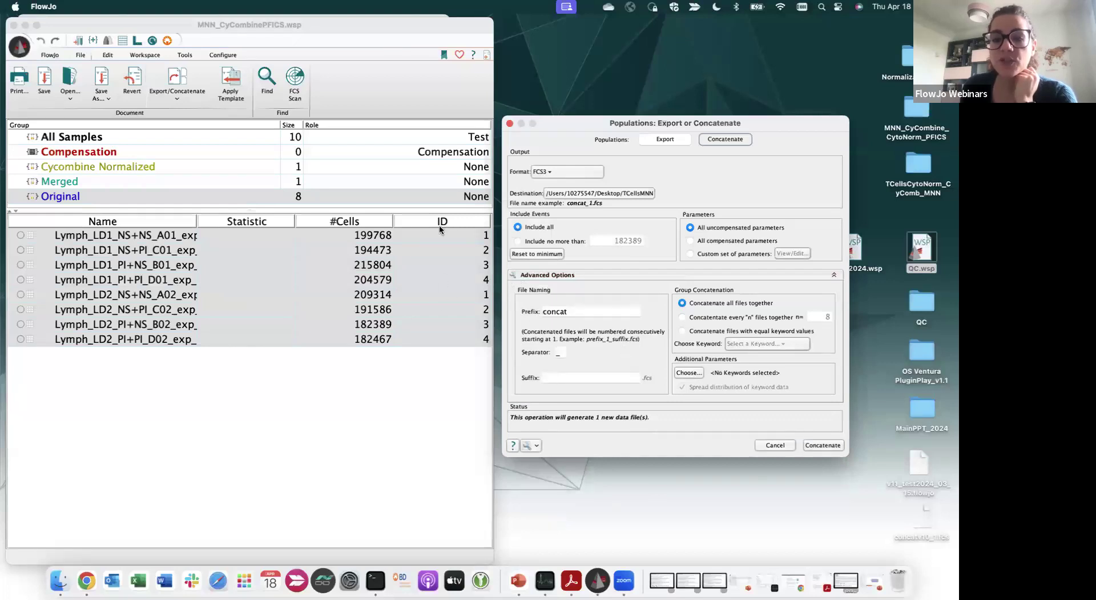
Add the ID keyword as an additional parameter for the concatenation, and close the setup without concatenating
left_click(690, 372)
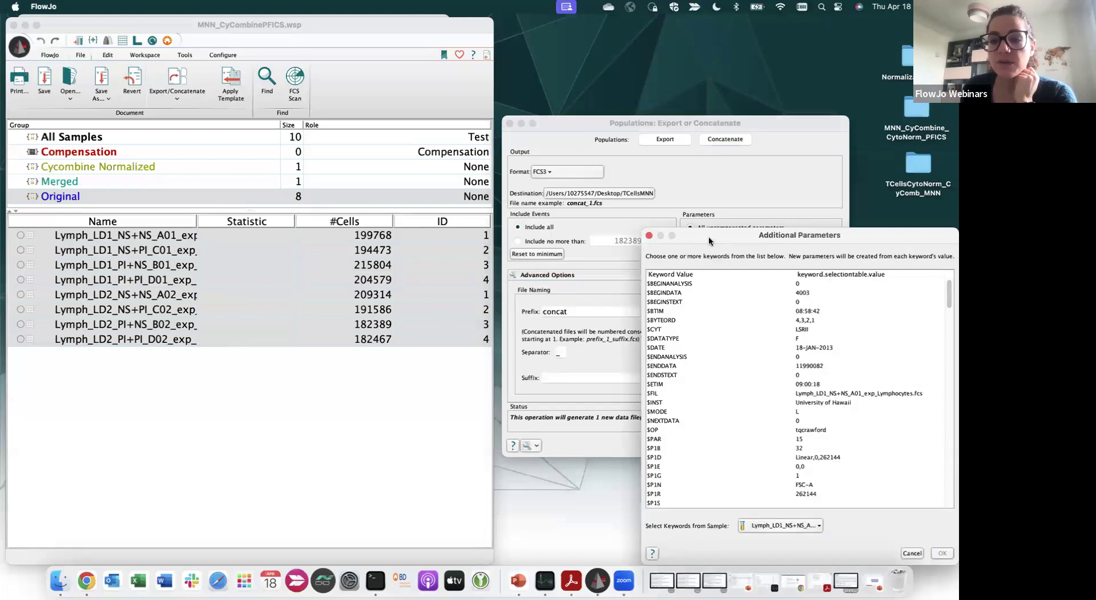
scroll(663, 288, "down", 15)
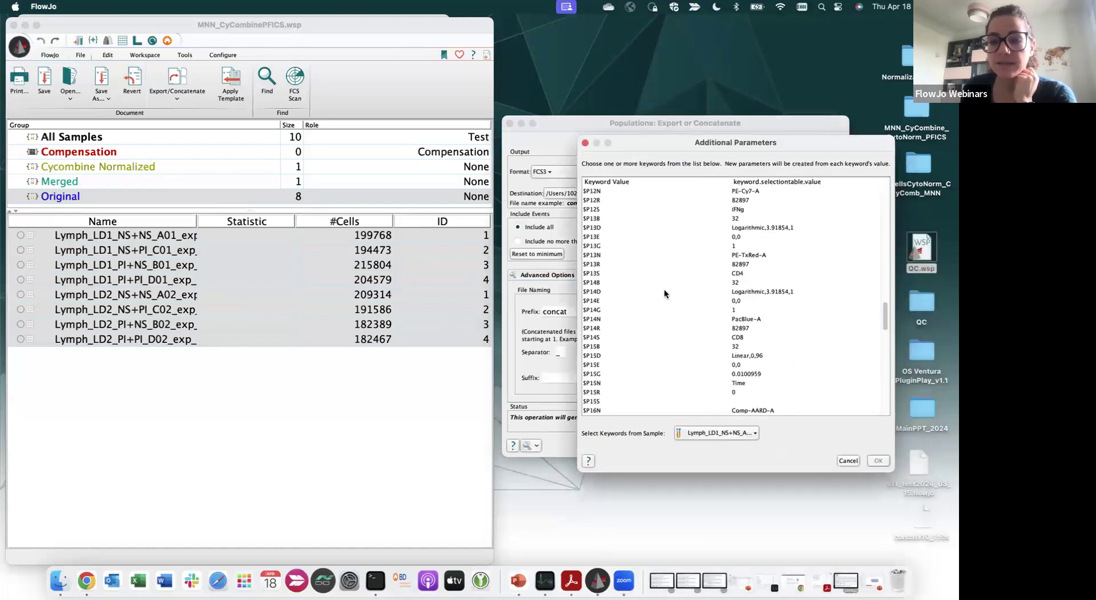
scroll(664, 289, "down", 5)
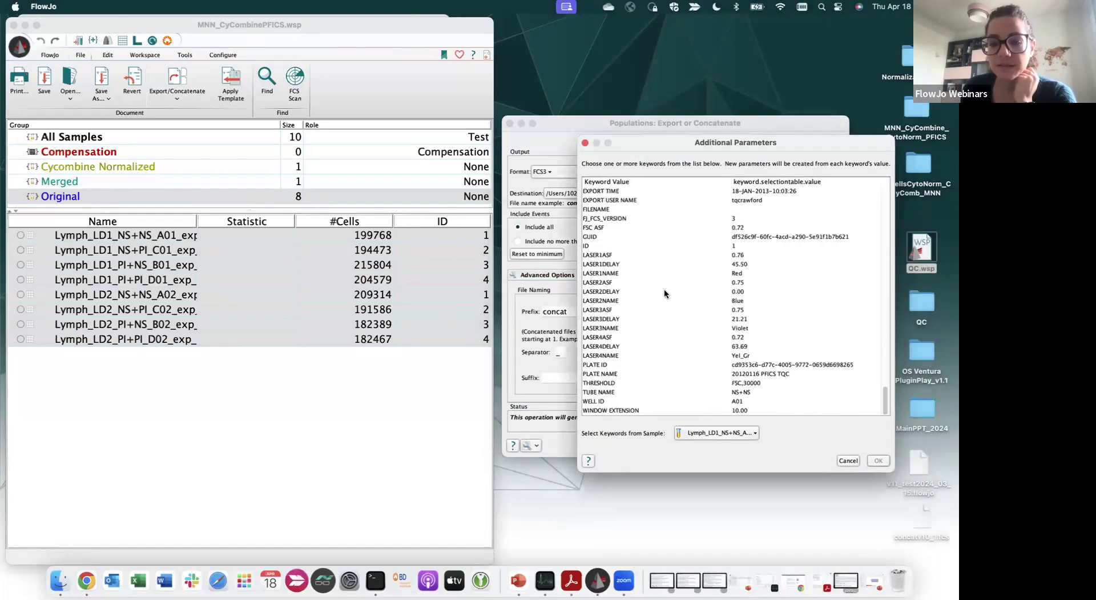
left_click(590, 246)
left_click(877, 460)
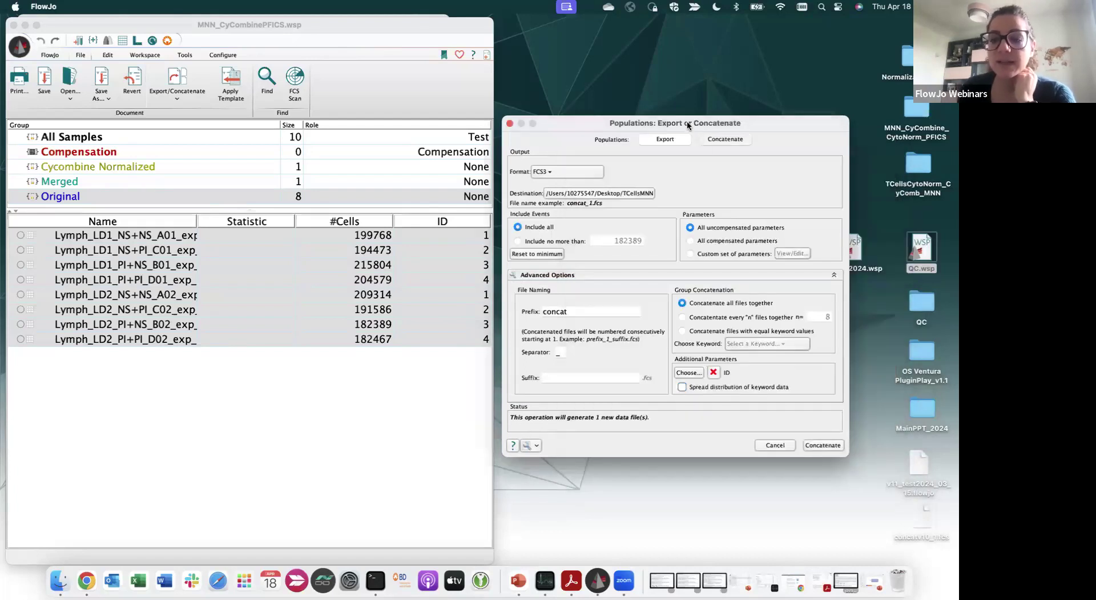
left_click_drag(687, 122, 697, 120)
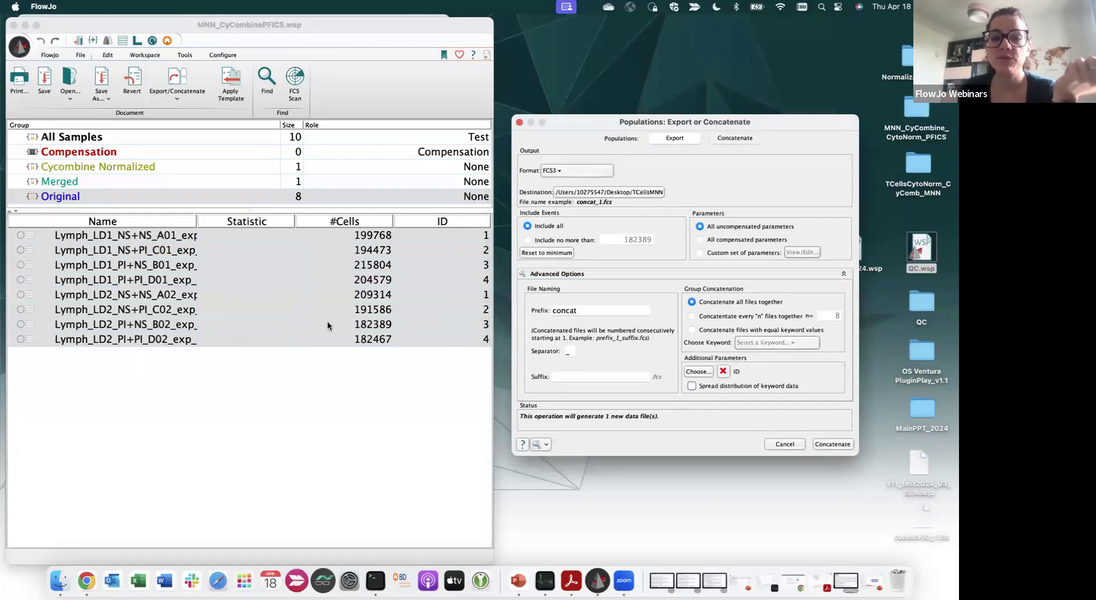
left_click(521, 122)
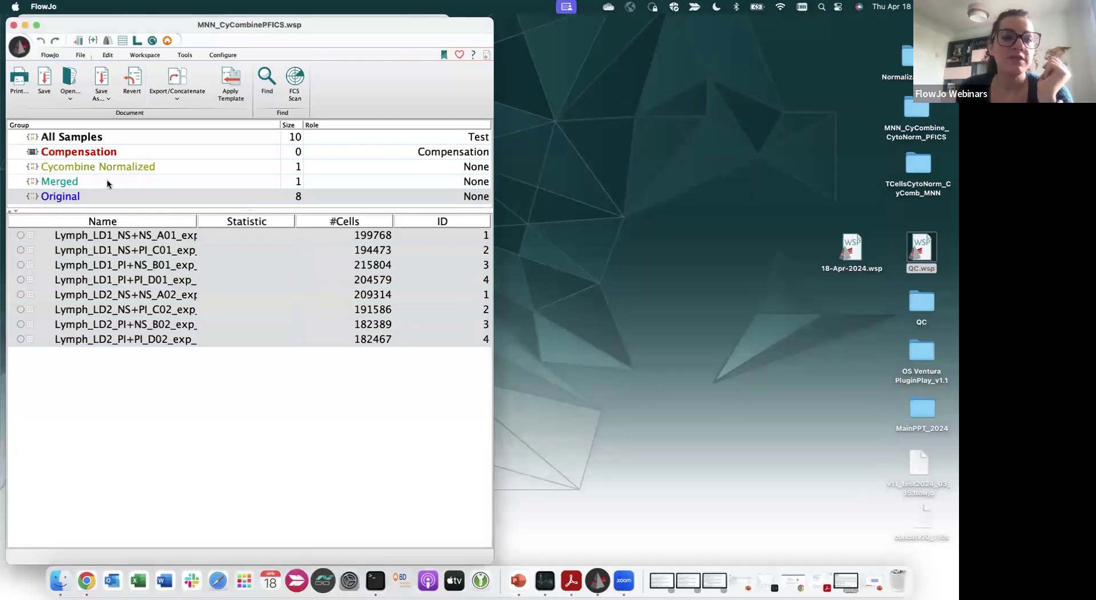
View concat_1.fcs in the Merged group and expand the normalized concatenated file in the Cycombine Normalized group
left_click(107, 182)
left_click(49, 235)
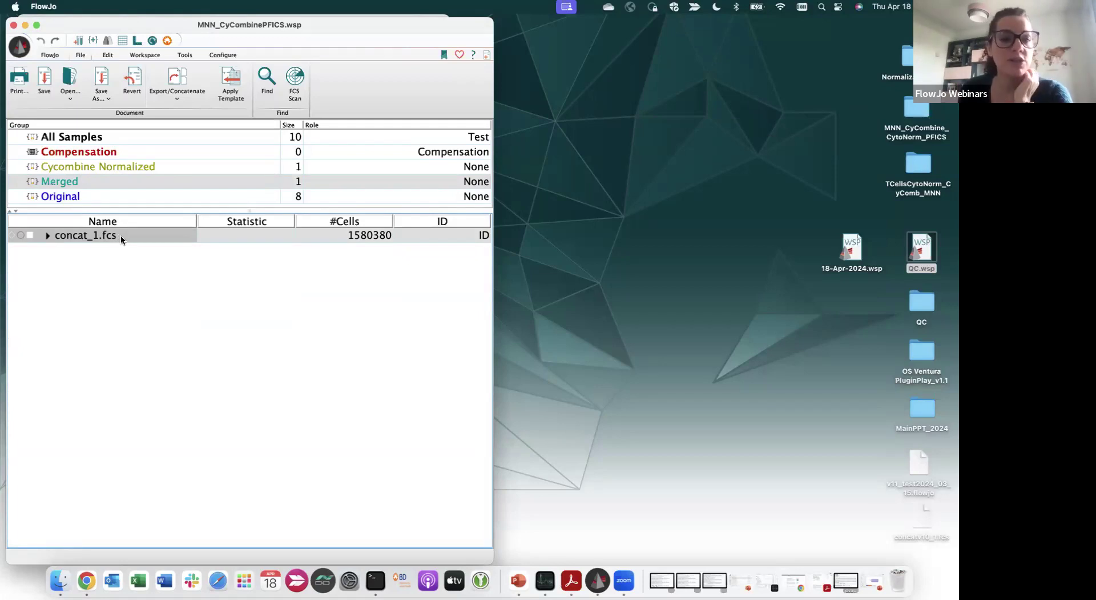
left_click(130, 169)
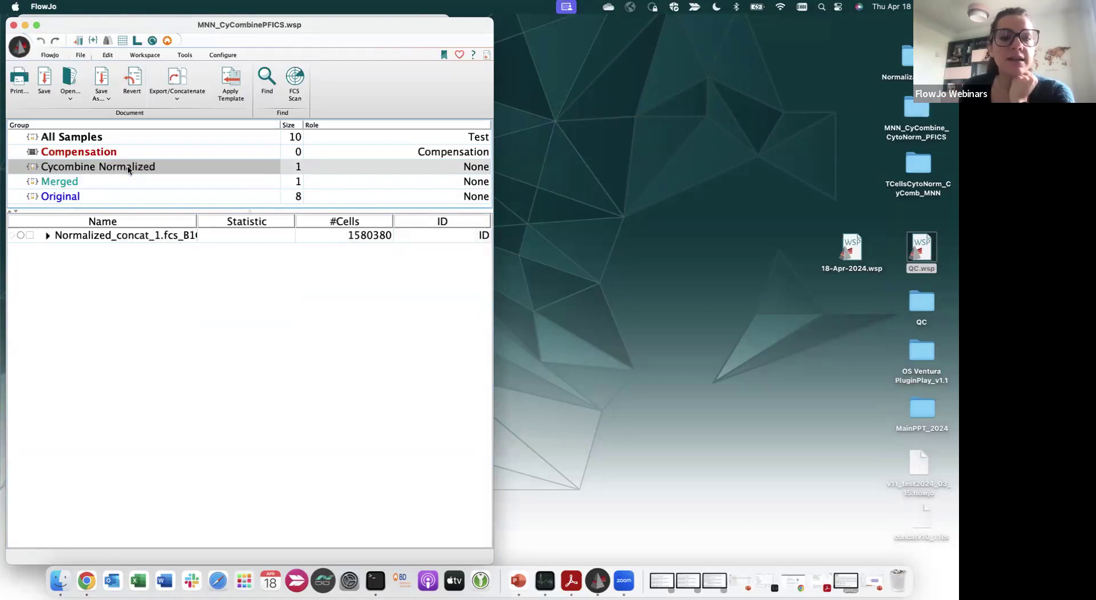
left_click(49, 235)
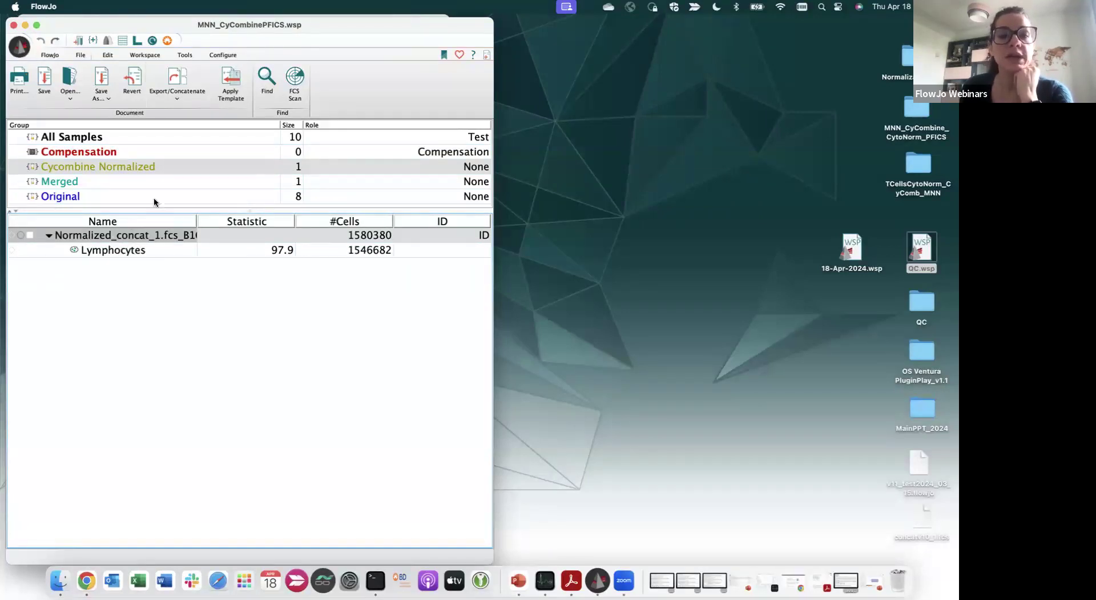
Open the CyCombine Images layout, examine the corrected and uncorrected batch histograms for every marker, and close the layout
left_click(138, 40)
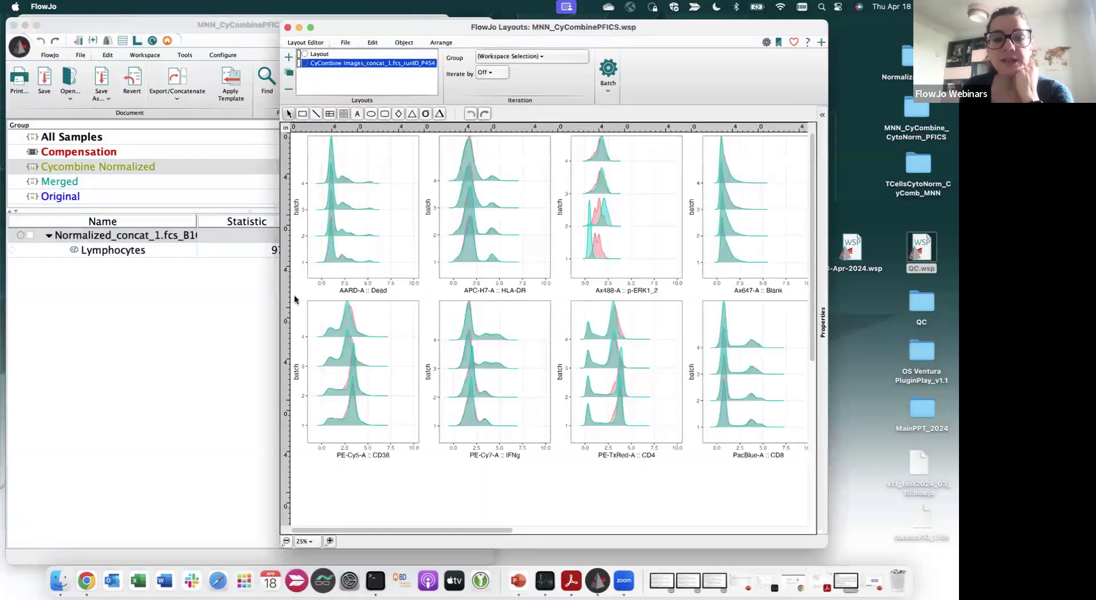
left_click_drag(280, 304, 103, 302)
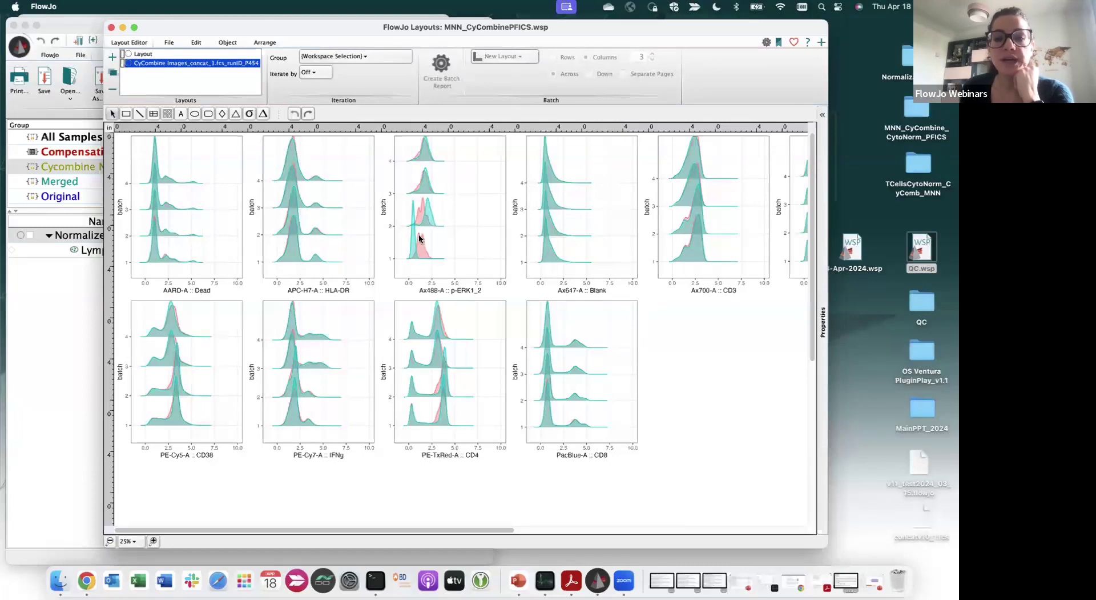
scroll(481, 268, "right", 8)
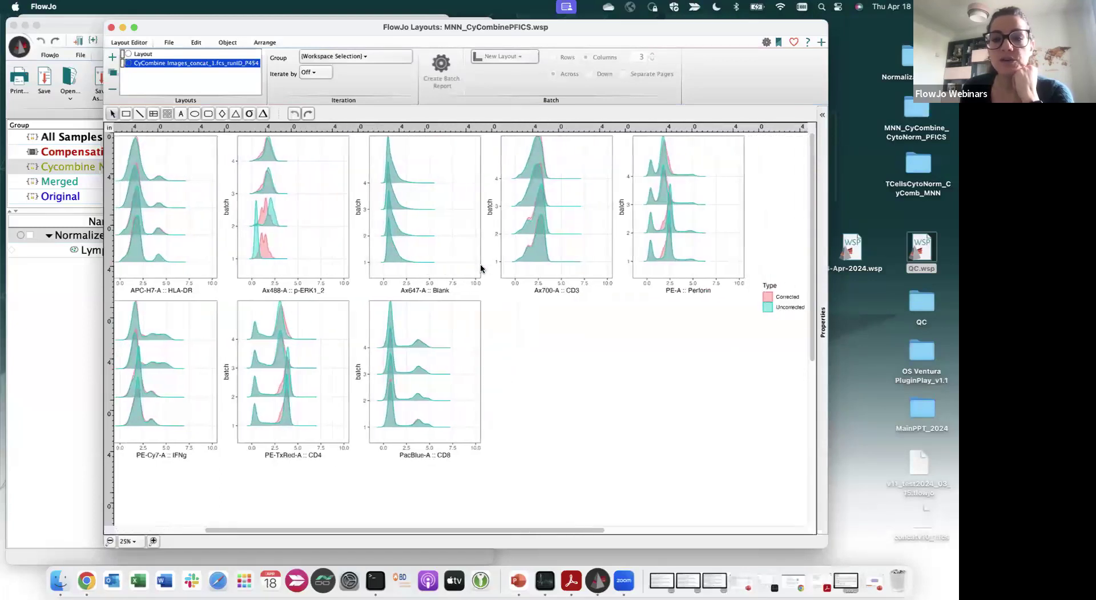
scroll(481, 268, "left", 8)
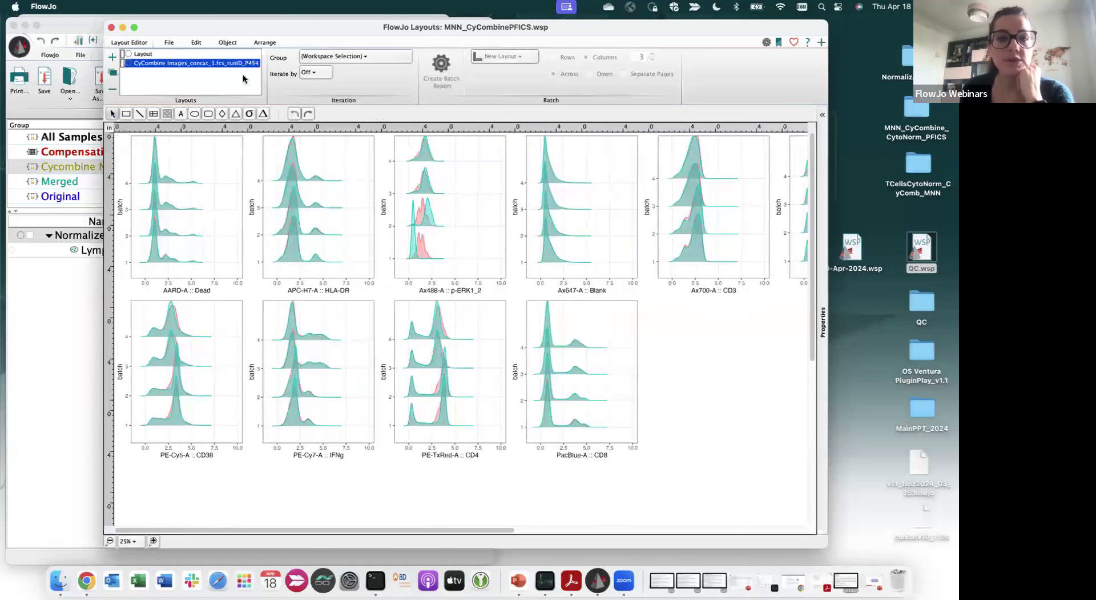
left_click(112, 28)
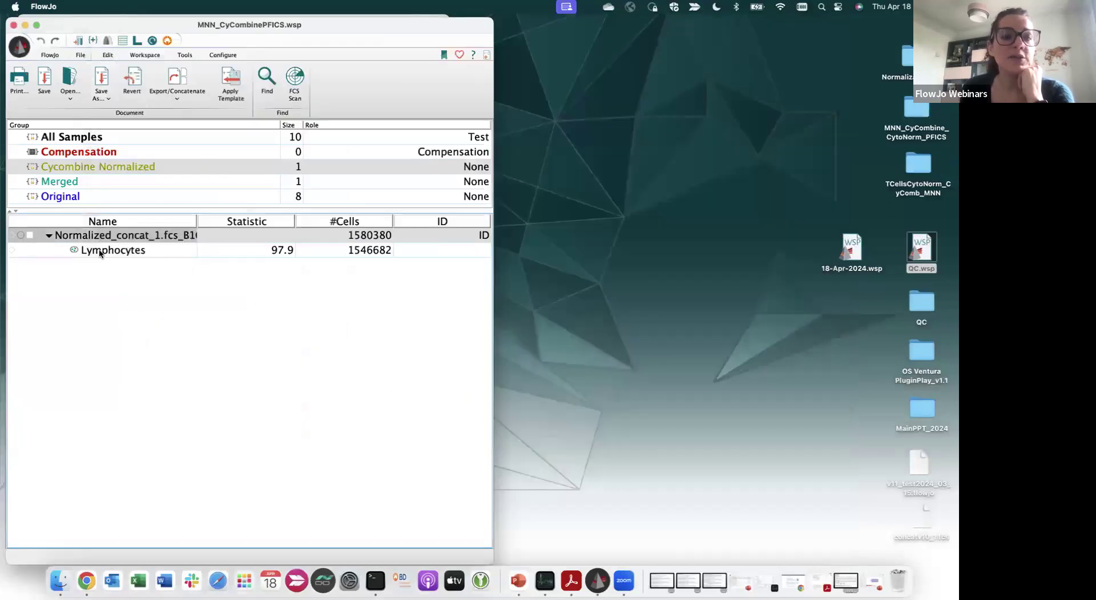
Collapse the normalized concatenated file and compare the files in the Merged and Cycombine Normalized groups
left_click(48, 235)
left_click(76, 181)
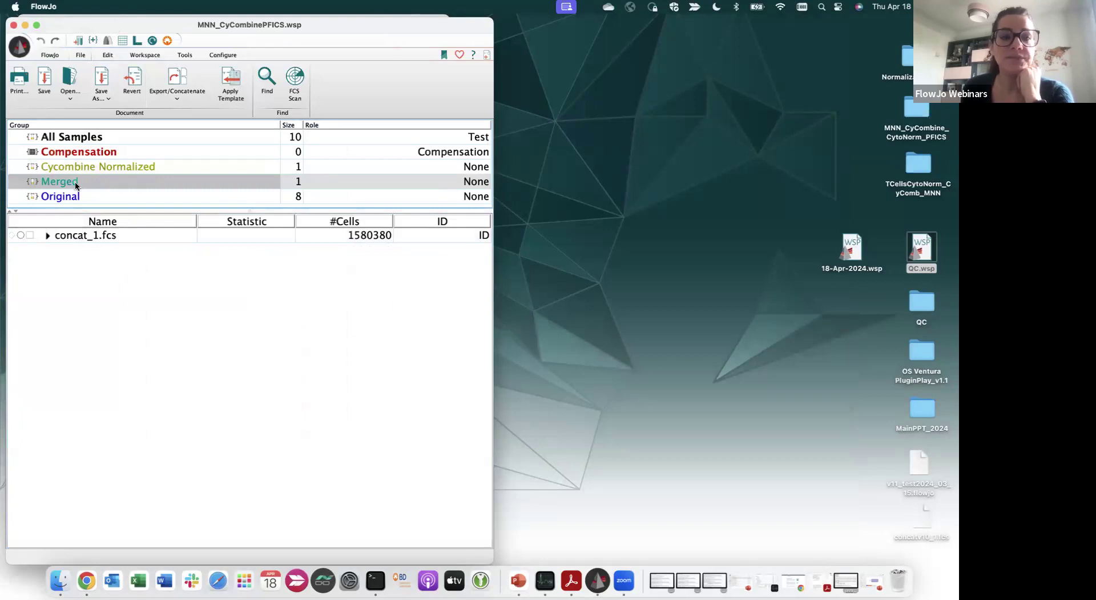
left_click(85, 166)
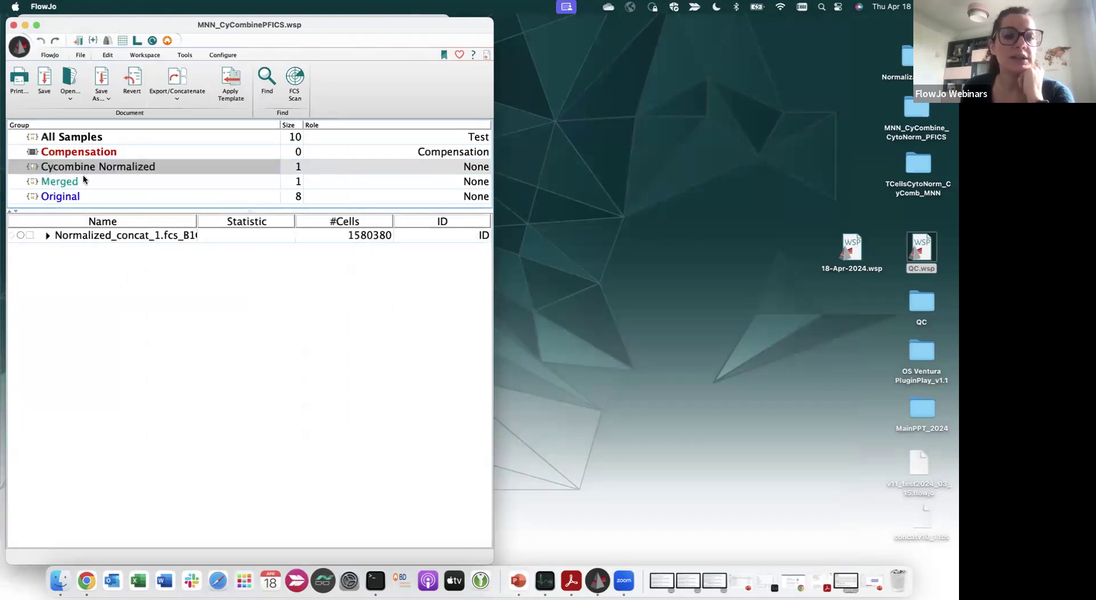
Try to run the CyCombine plugin on the first individual sample in the Original group, and dismiss the message
left_click(145, 56)
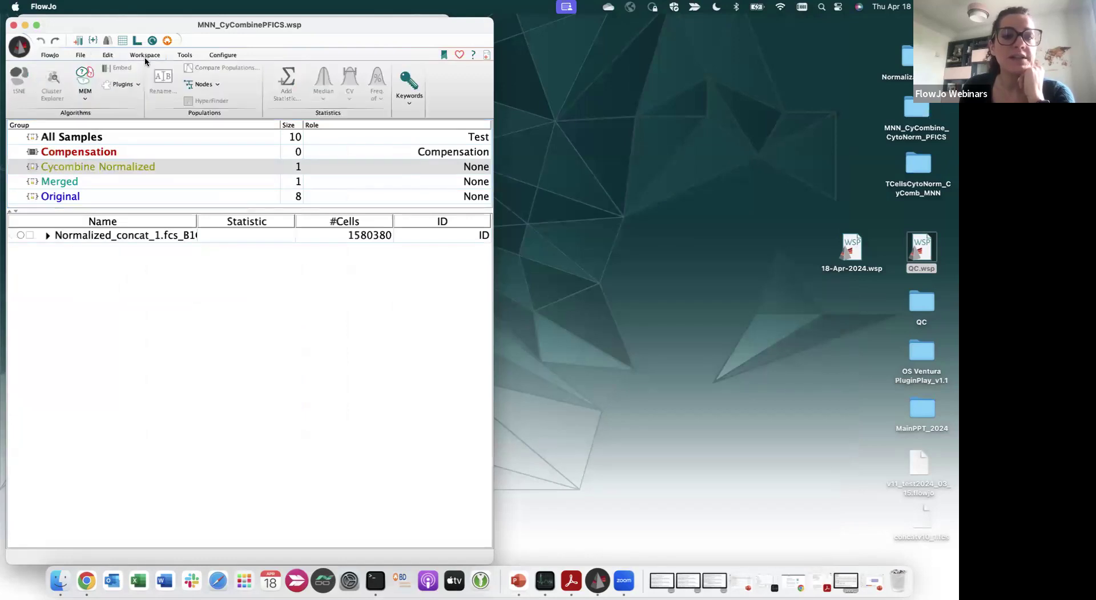
left_click(129, 84)
key("Escape")
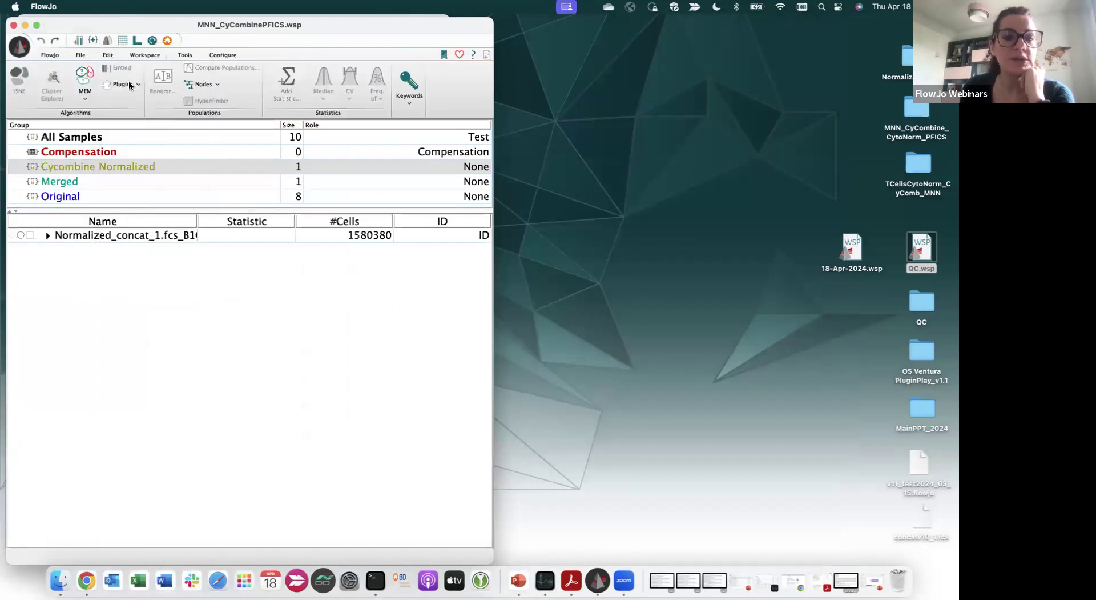
left_click(101, 192)
left_click(101, 235)
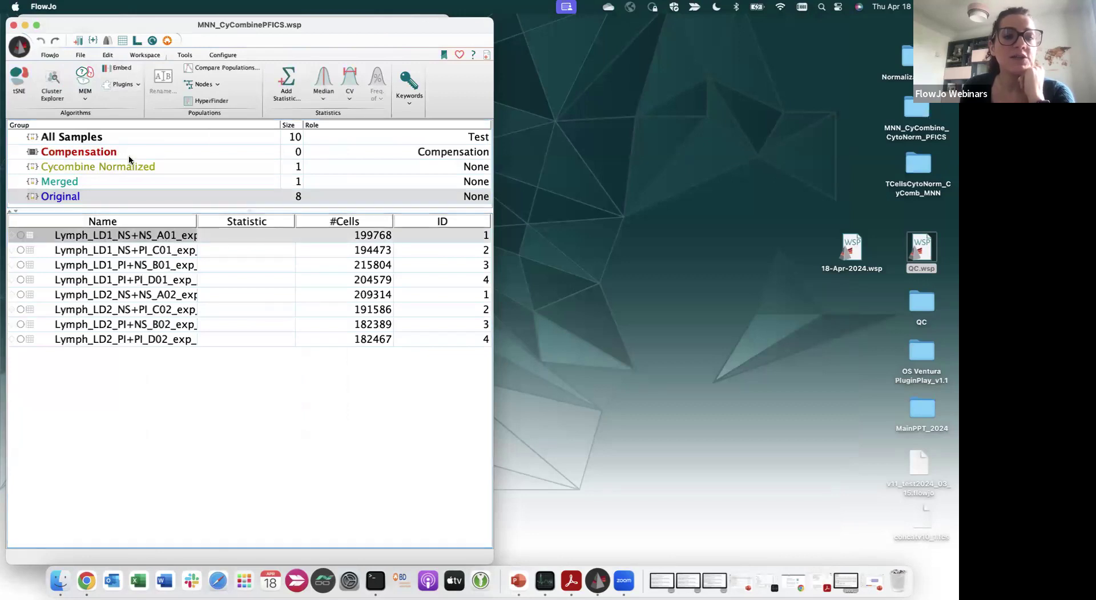
left_click(126, 84)
left_click(126, 84)
scroll(125, 83, "up", 1)
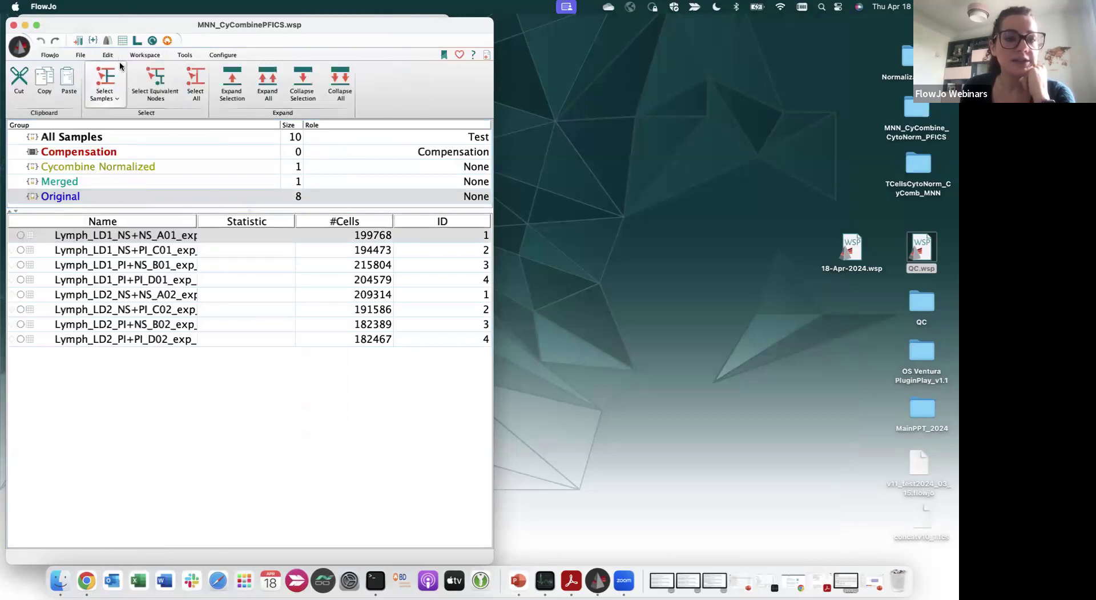
left_click(142, 55)
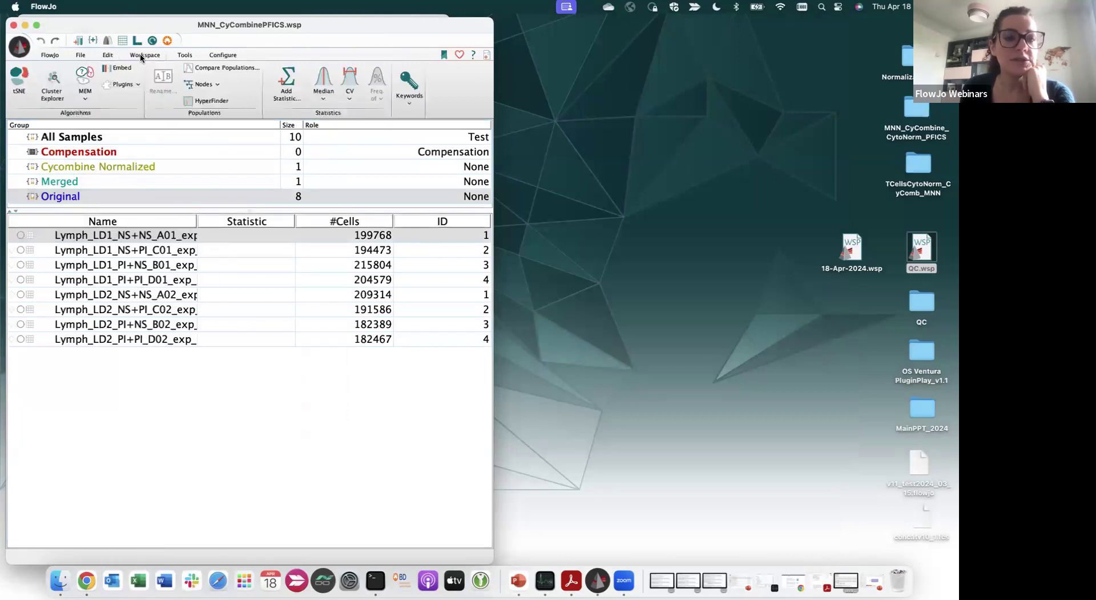
left_click(122, 84)
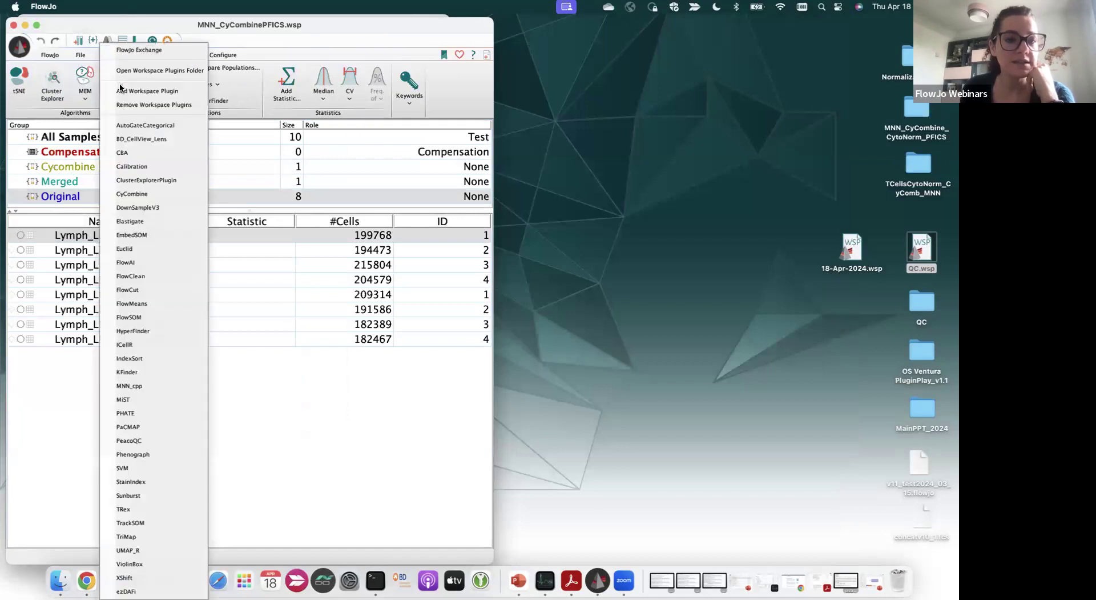
left_click(131, 194)
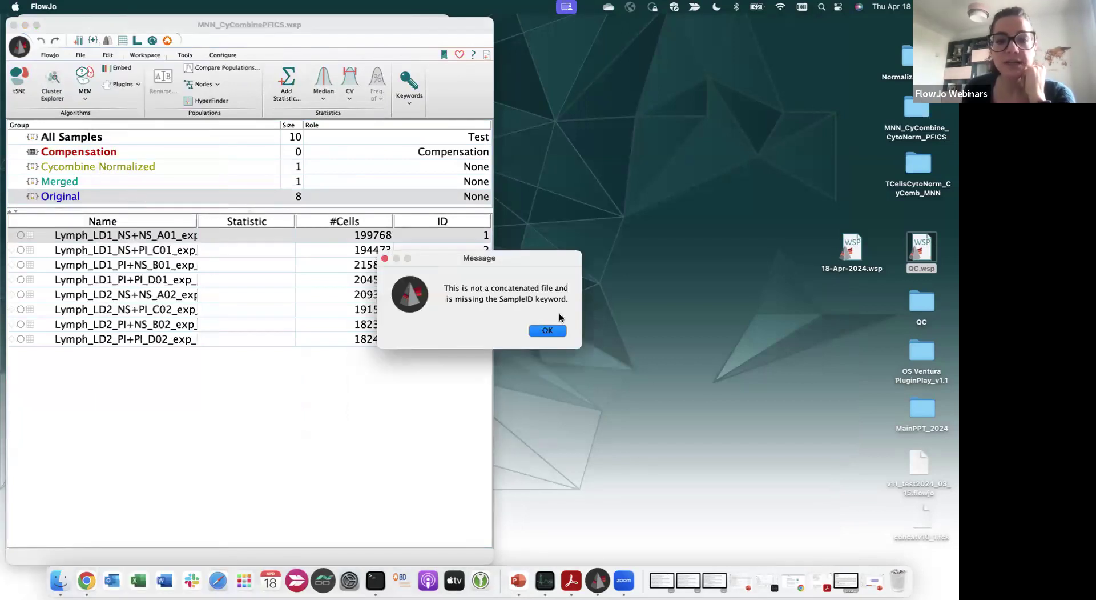
left_click(547, 331)
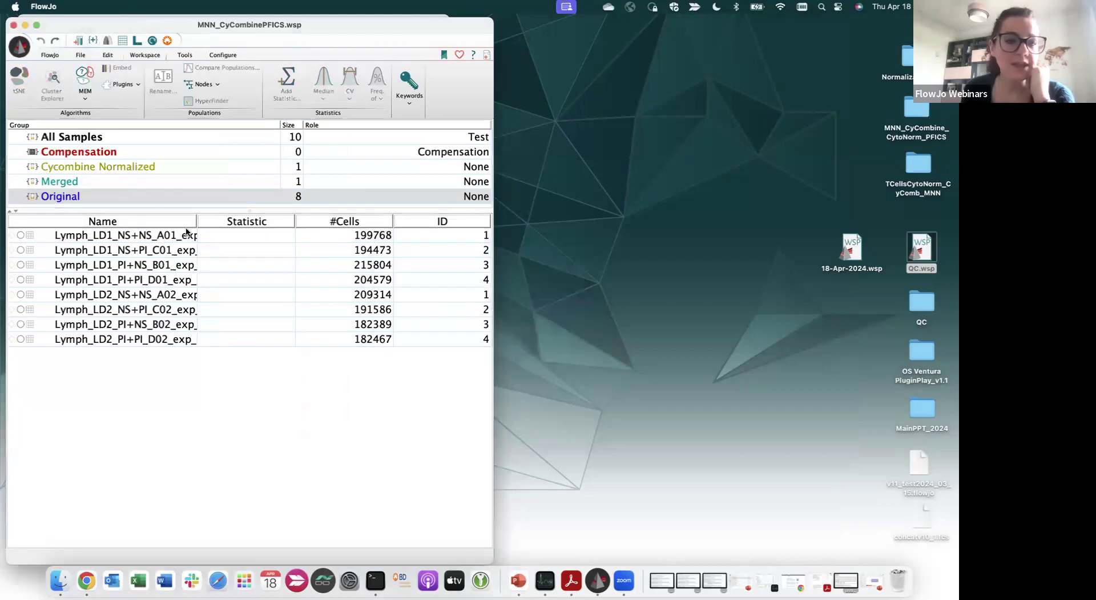
Open the CyCombine plugin setup for concat_1.fcs in the Merged group
left_click(118, 166)
left_click(105, 180)
left_click(84, 235)
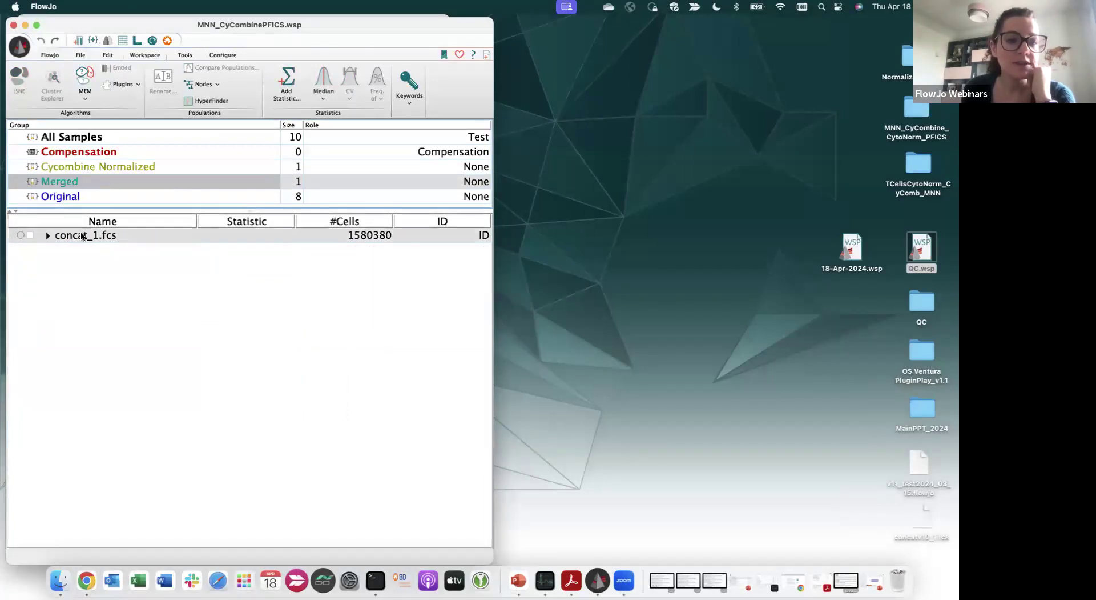
left_click(123, 84)
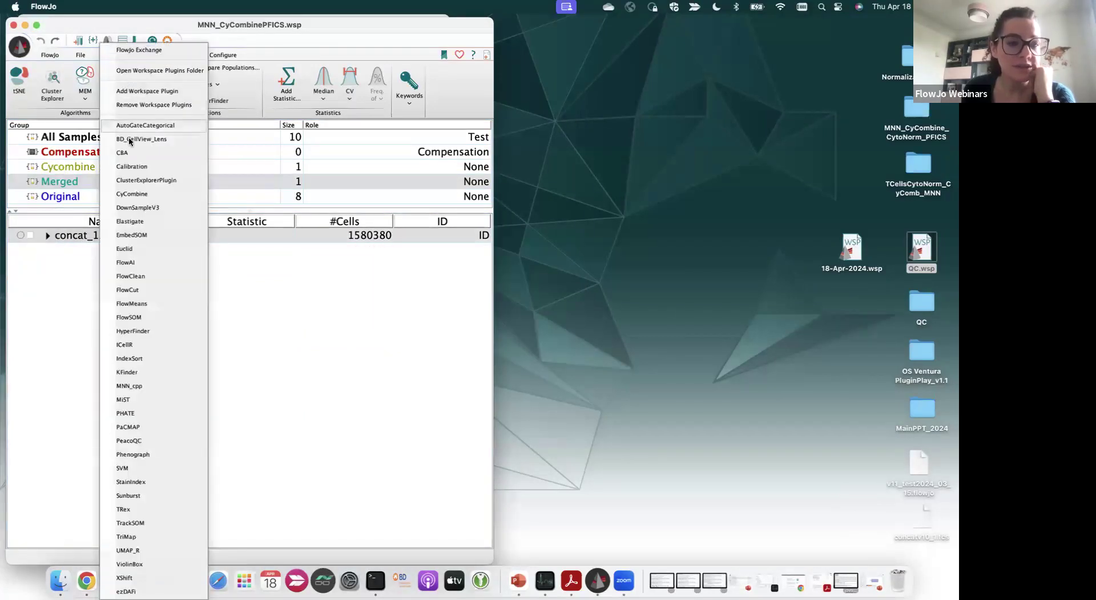
left_click(132, 194)
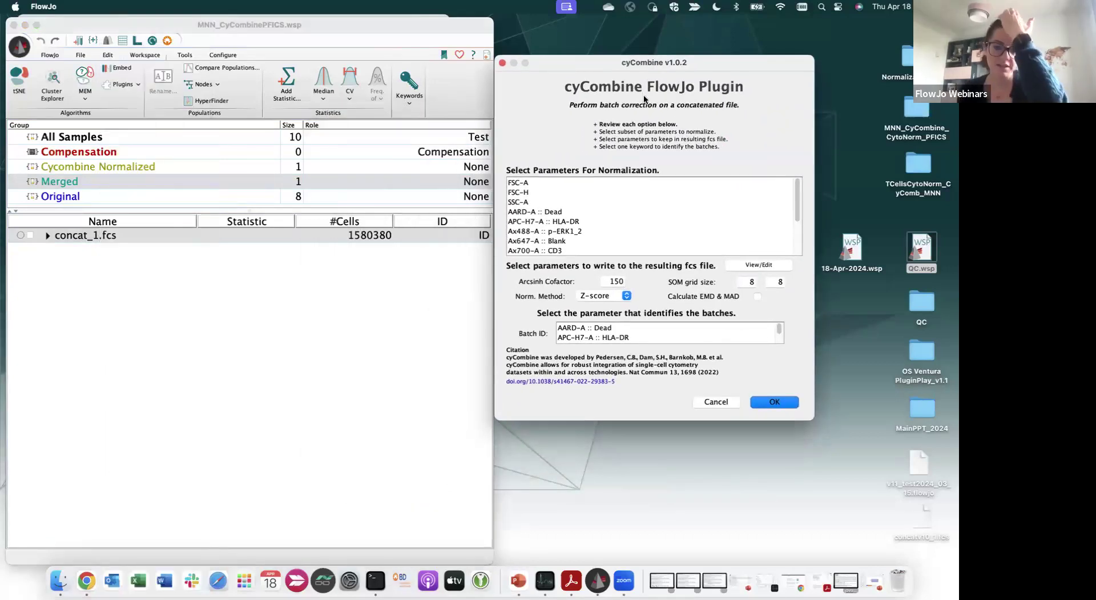
Select the parameters from APC-H7-A :: HLA-DR through PacBlue-A :: CD8 for CyCombine normalization
scroll(624, 194, "down", 3)
scroll(624, 196, "down", 1)
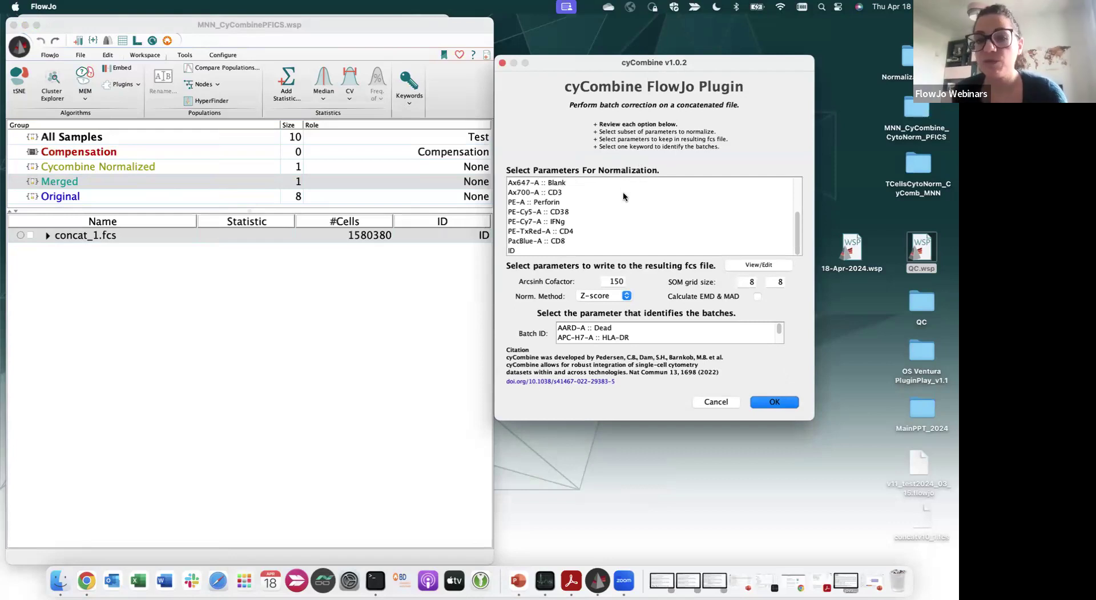
left_click(561, 240)
scroll(569, 231, "up", 3)
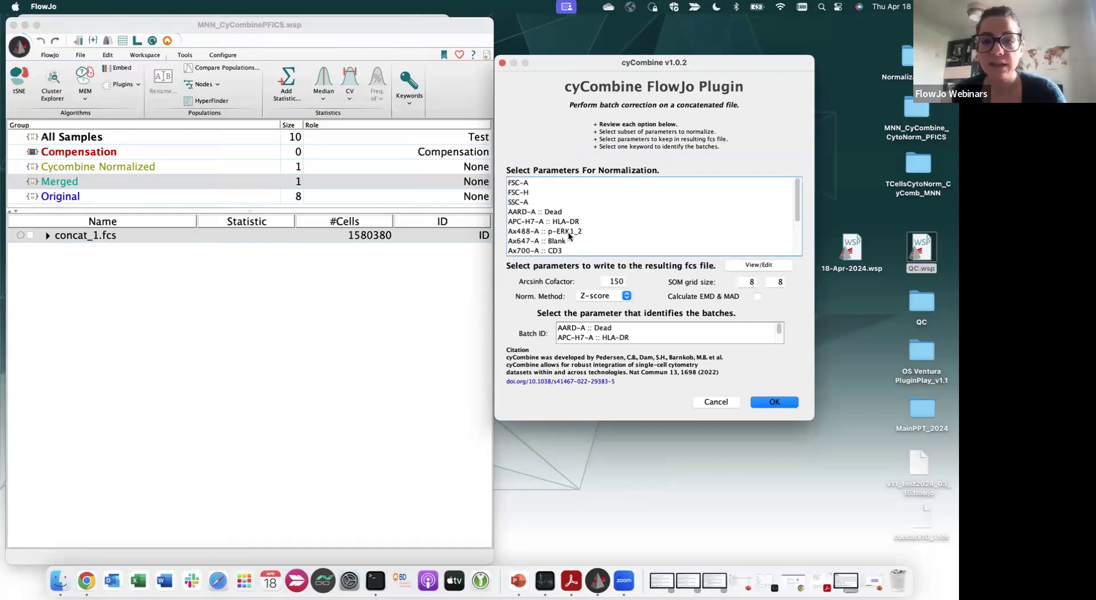
left_click(563, 223, "shift")
scroll(571, 224, "down", 2)
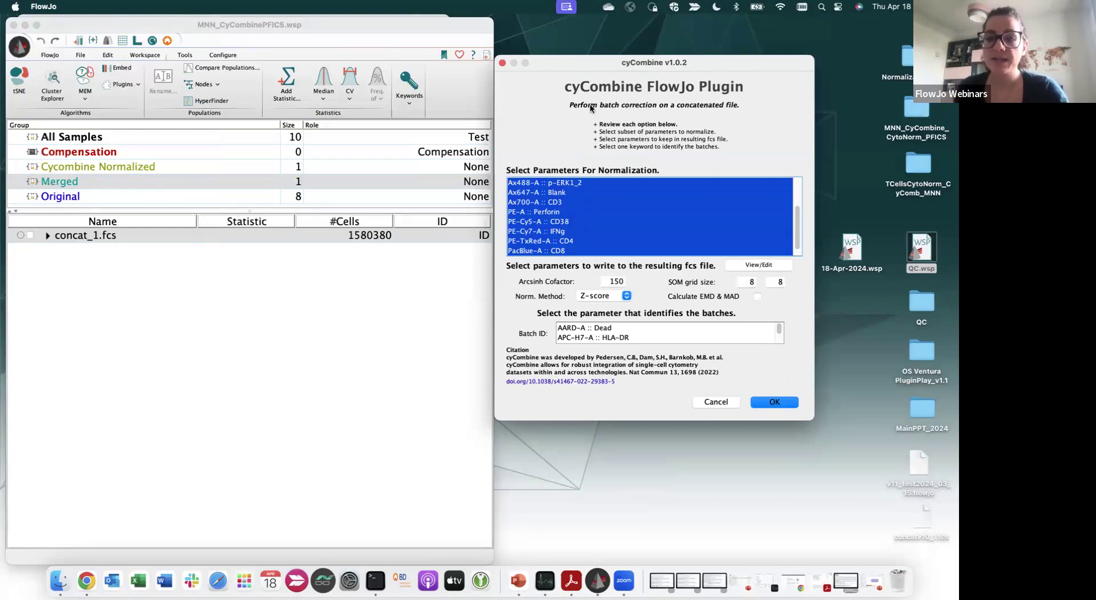
Choose ID as the parameter that identifies the batches, and cancel the CyCombine setup without running it
left_click_drag(595, 64, 596, 57)
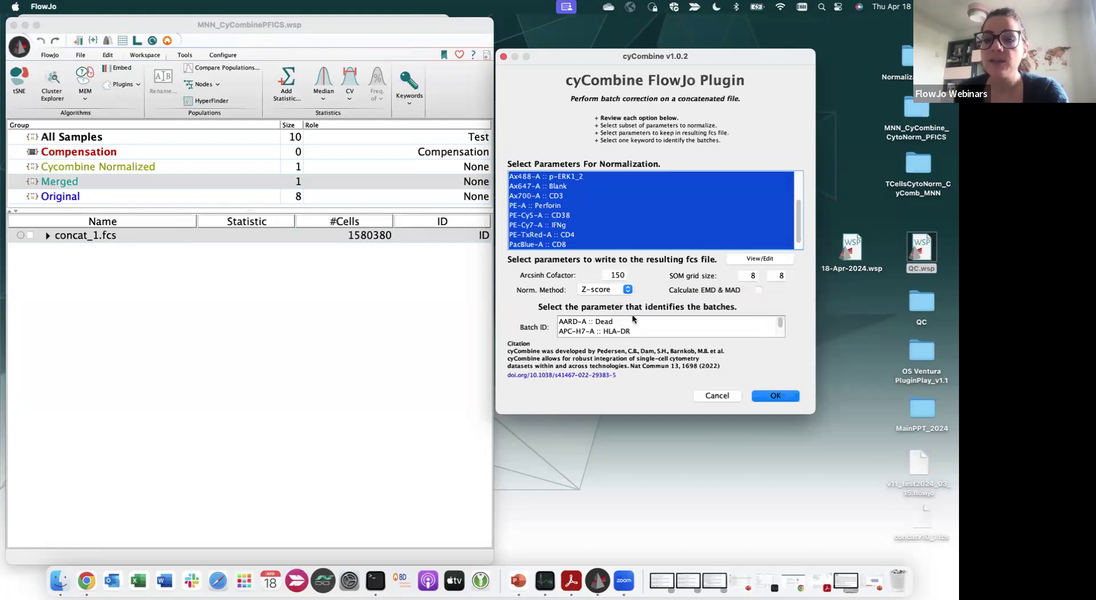
scroll(626, 324, "down", 5)
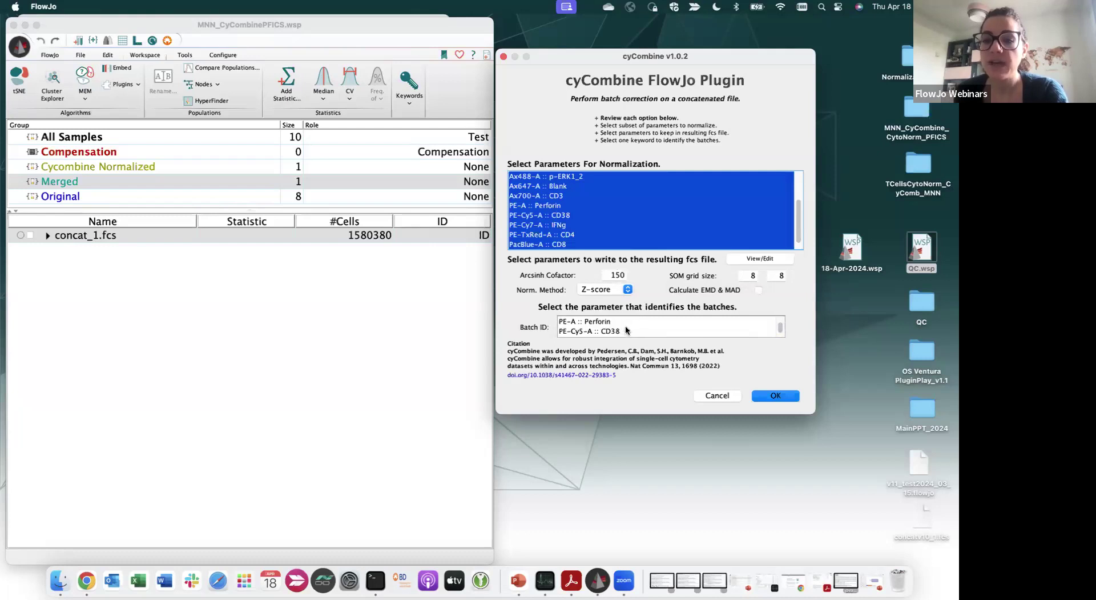
left_click(568, 332)
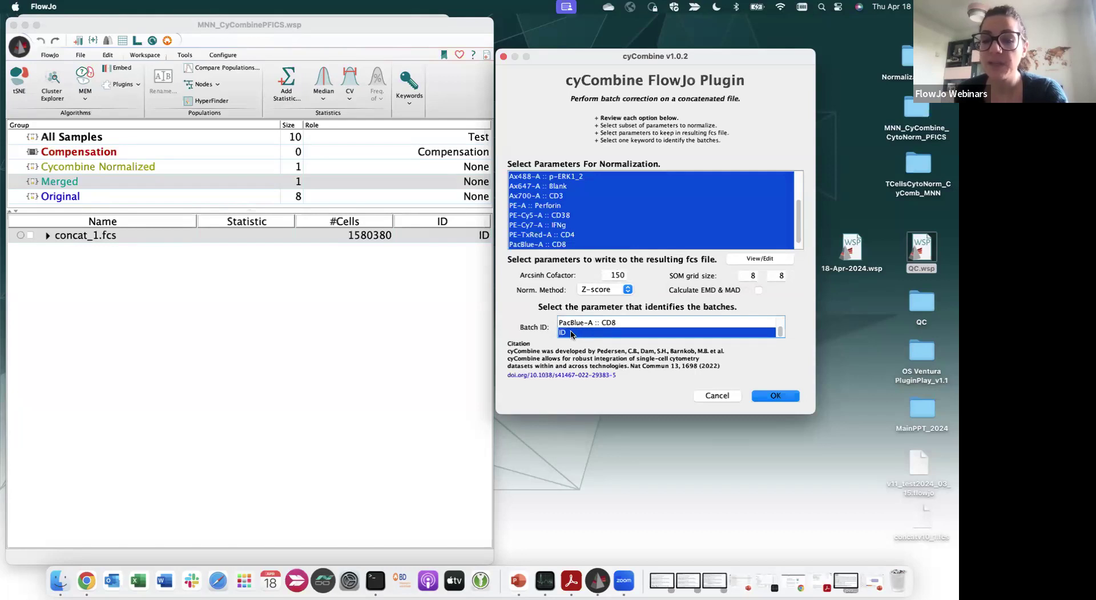
left_click(724, 395)
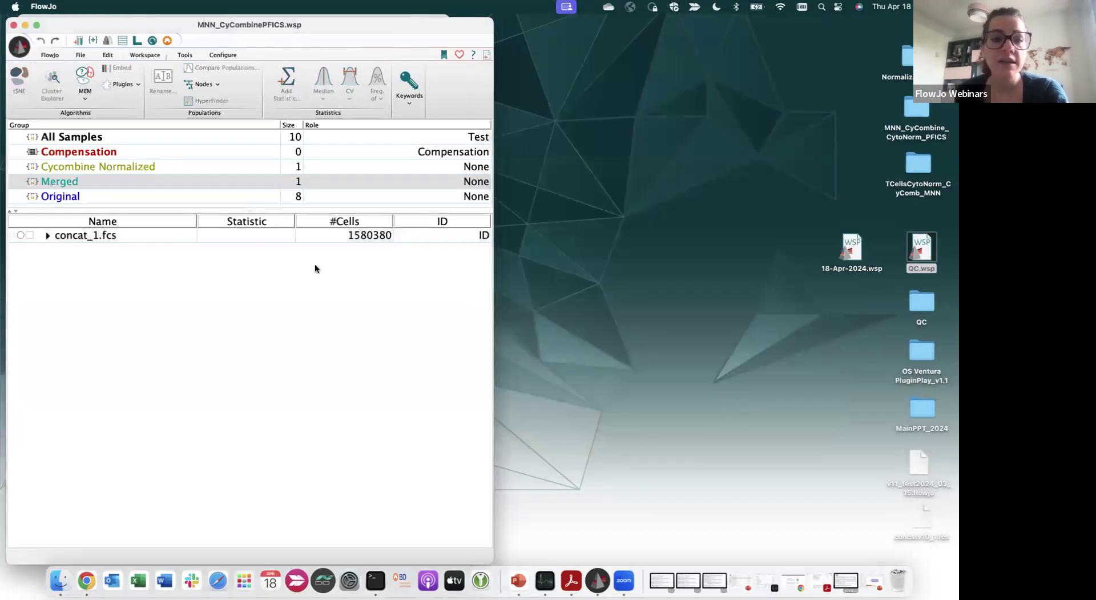
Open the MNN_cpp plugin setup for concat_1.fcs and move its dialog beside the workspace window
left_click(99, 234)
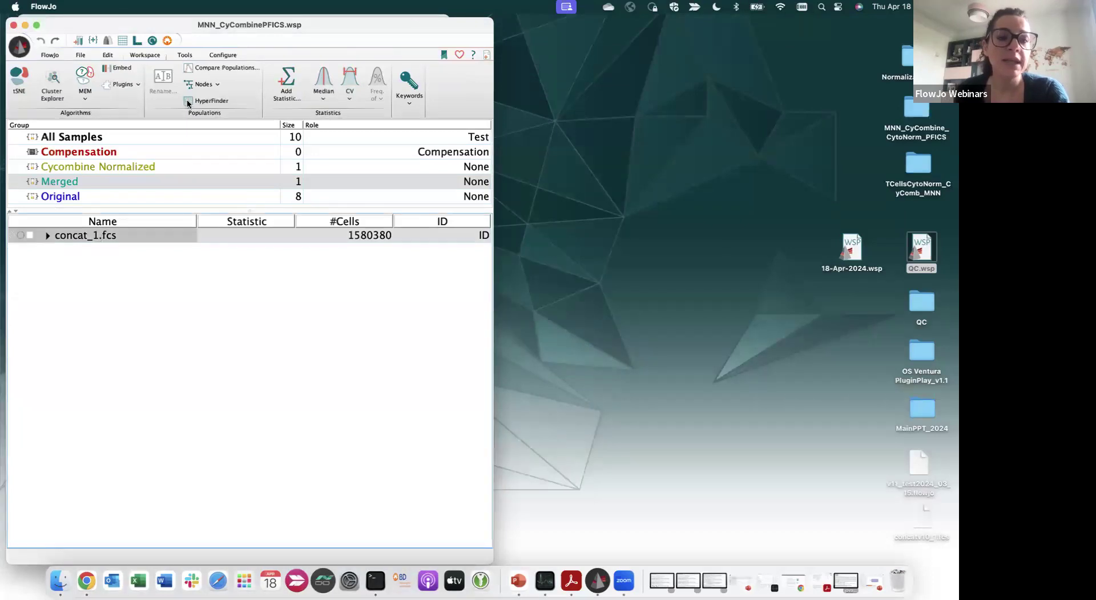
left_click(129, 86)
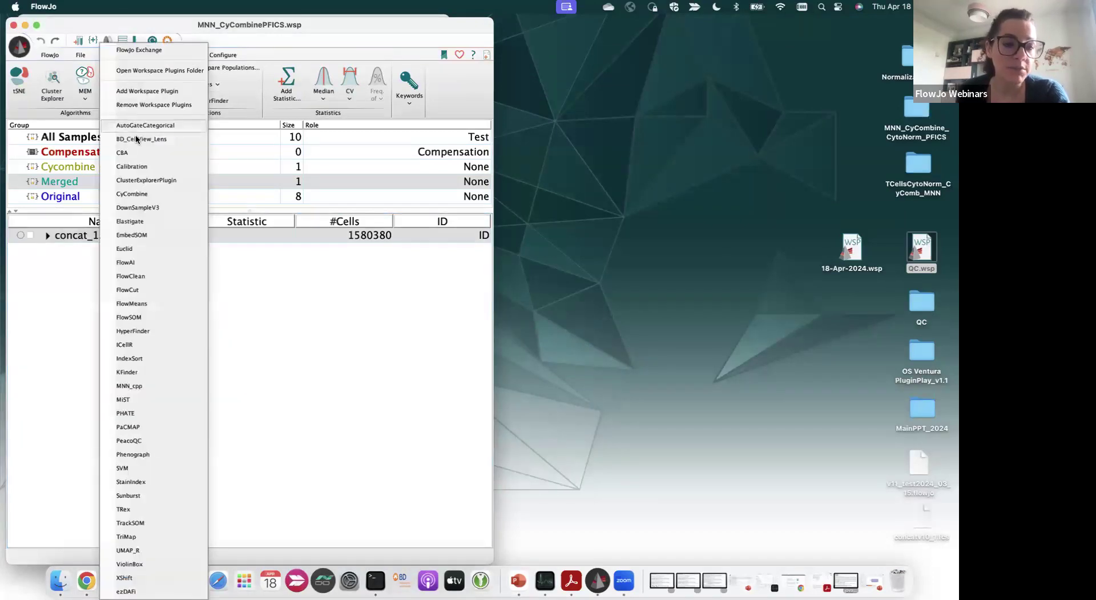
left_click(139, 386)
left_click_drag(480, 173, 660, 134)
Select the MNN parameters from APC-H7-A :: HLA-DR through PacBlue-A :: CD8, excluding Ax647-A :: Blank
scroll(571, 188, "down", 3)
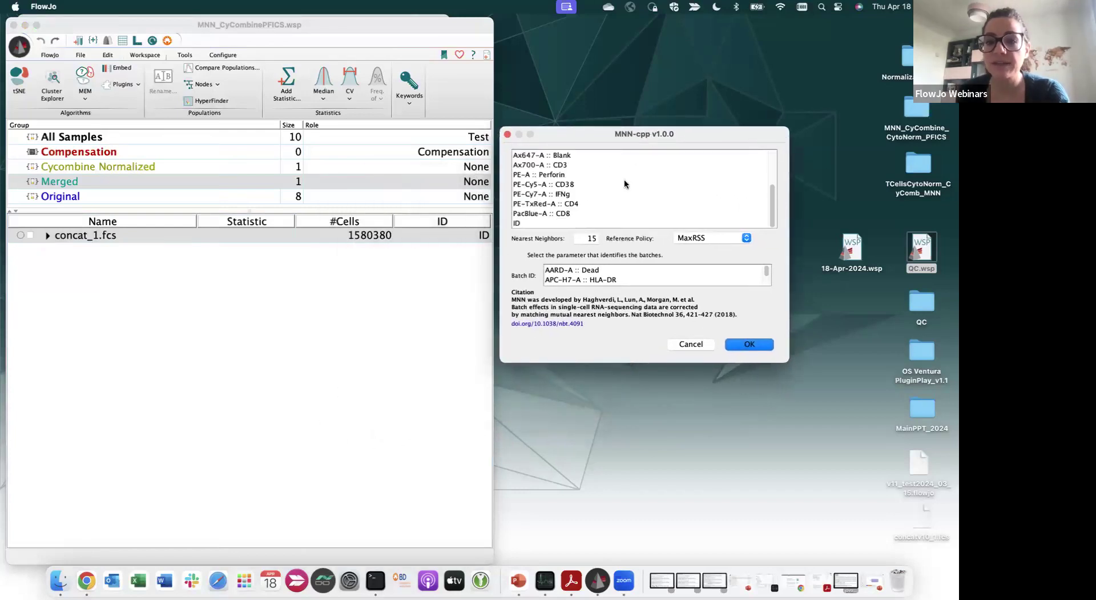
left_click(567, 213)
scroll(568, 205, "up", 3)
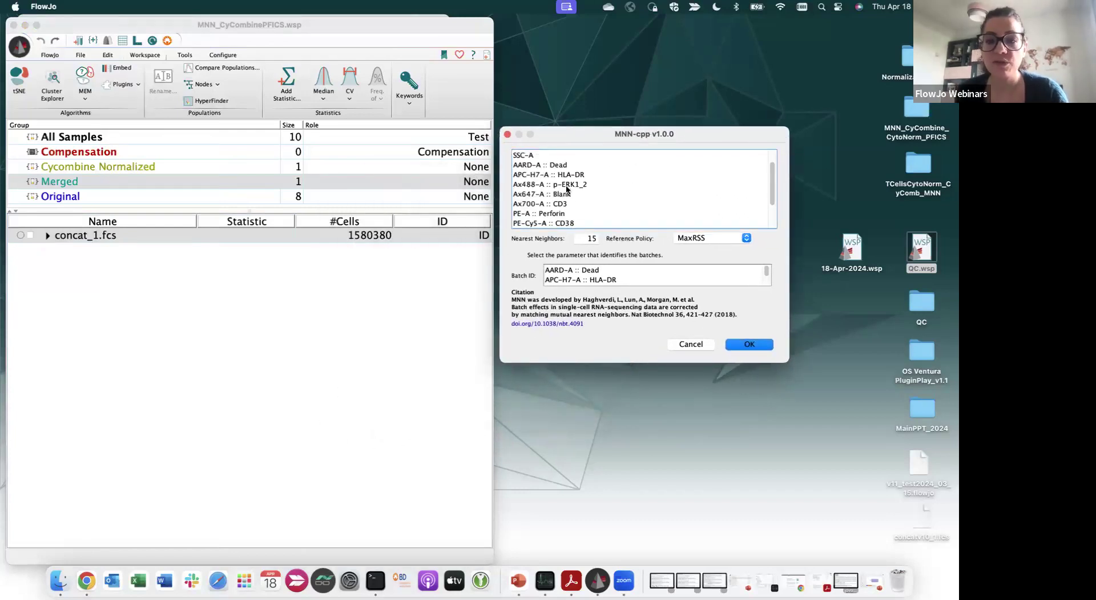
left_click(564, 176, "shift")
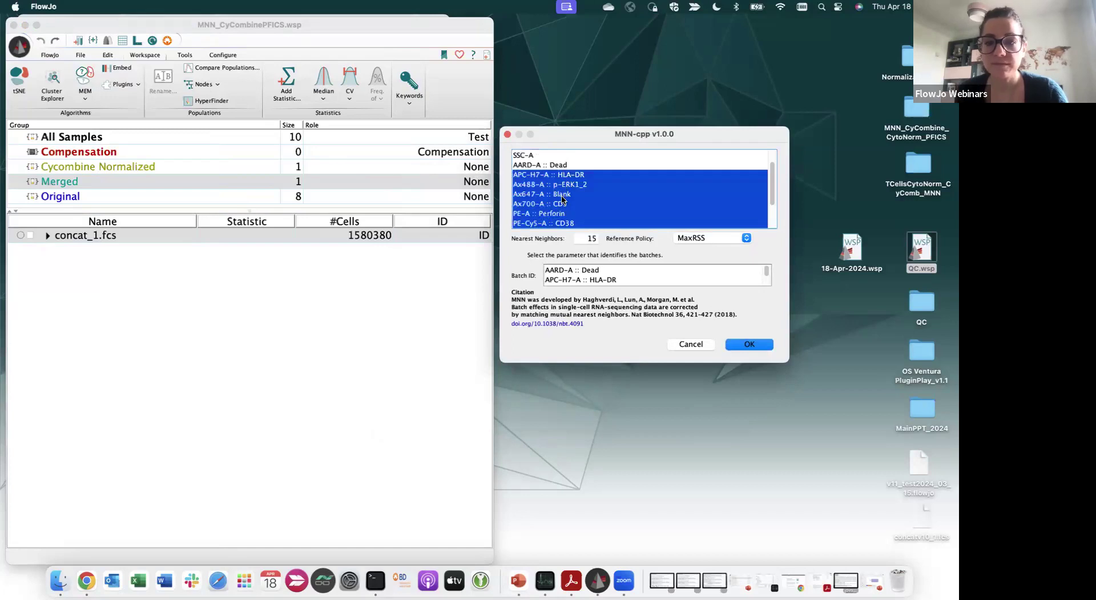
left_click(564, 194, "super")
Choose ID as the MNN batch parameter and cancel the setup without running it
scroll(622, 265, "down", 5)
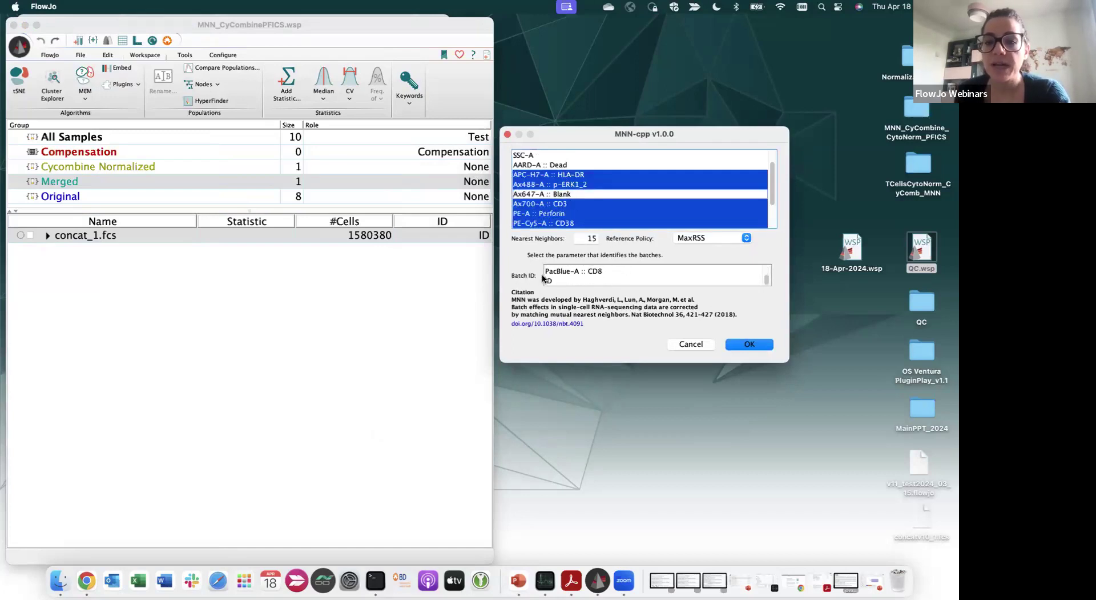
left_click(576, 279)
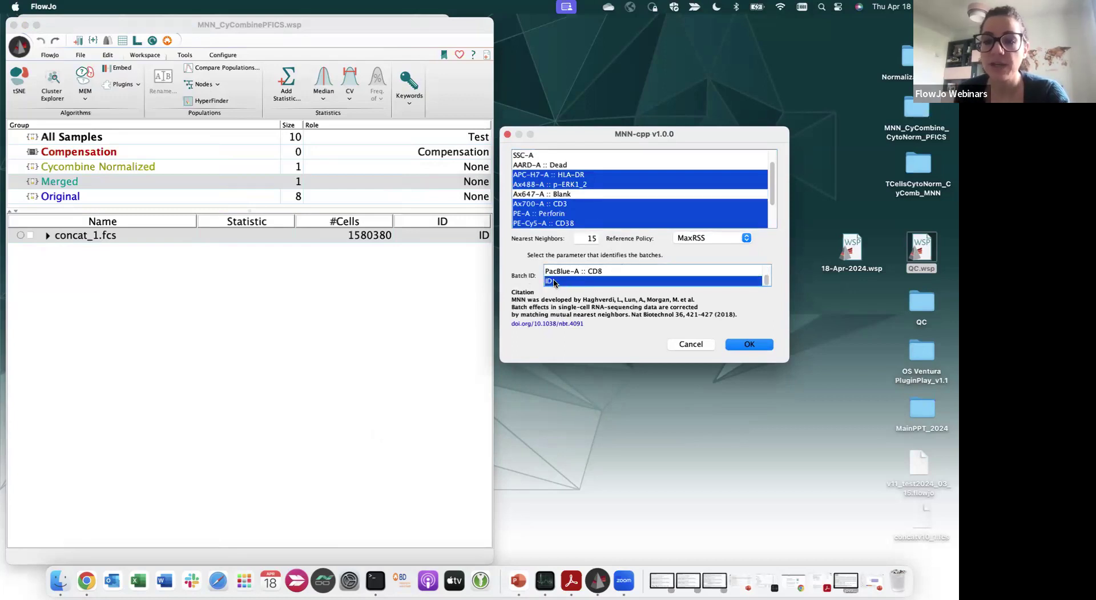
left_click(691, 344)
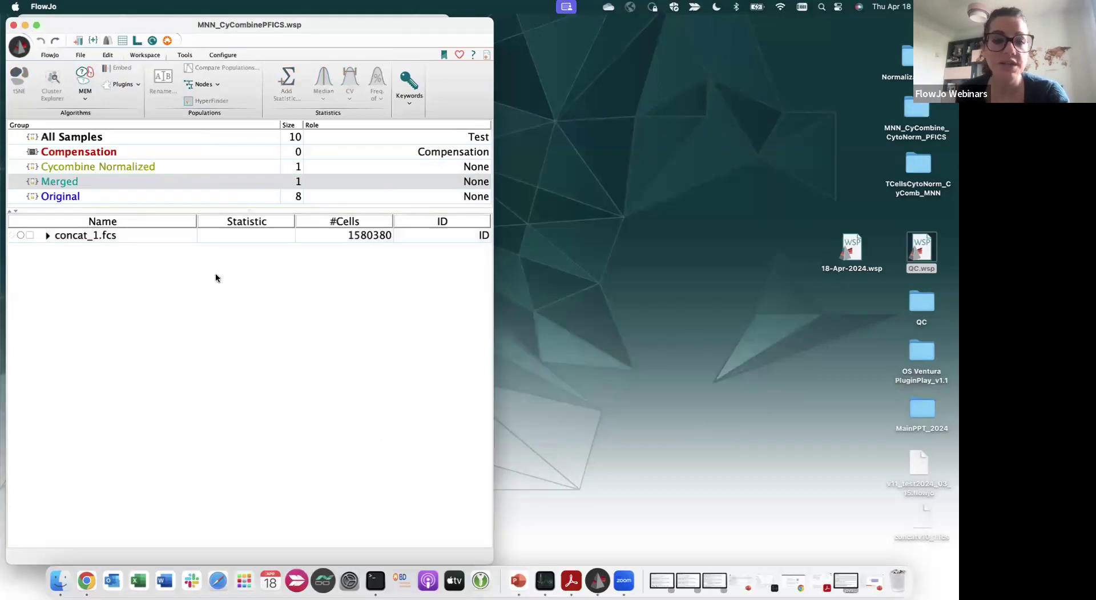
Expand concat_1.fcs in the Merged group to view its MNN parameters and ID gates
left_click(47, 235)
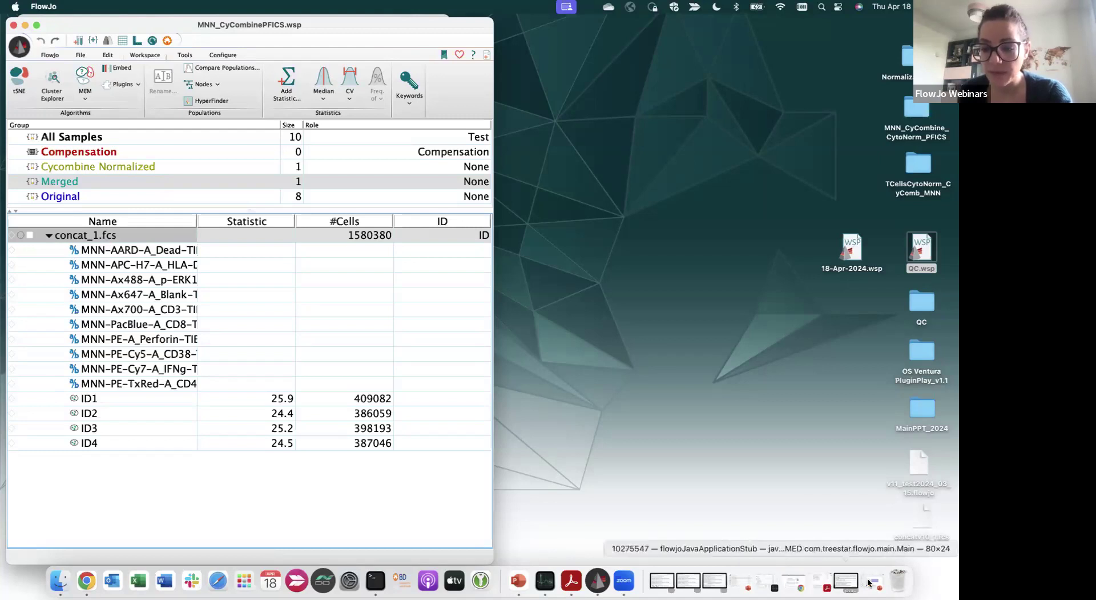
Switch to the QC & Normalization presentation in PowerPoint and start the slide show from slide 35
key("super+Tab")
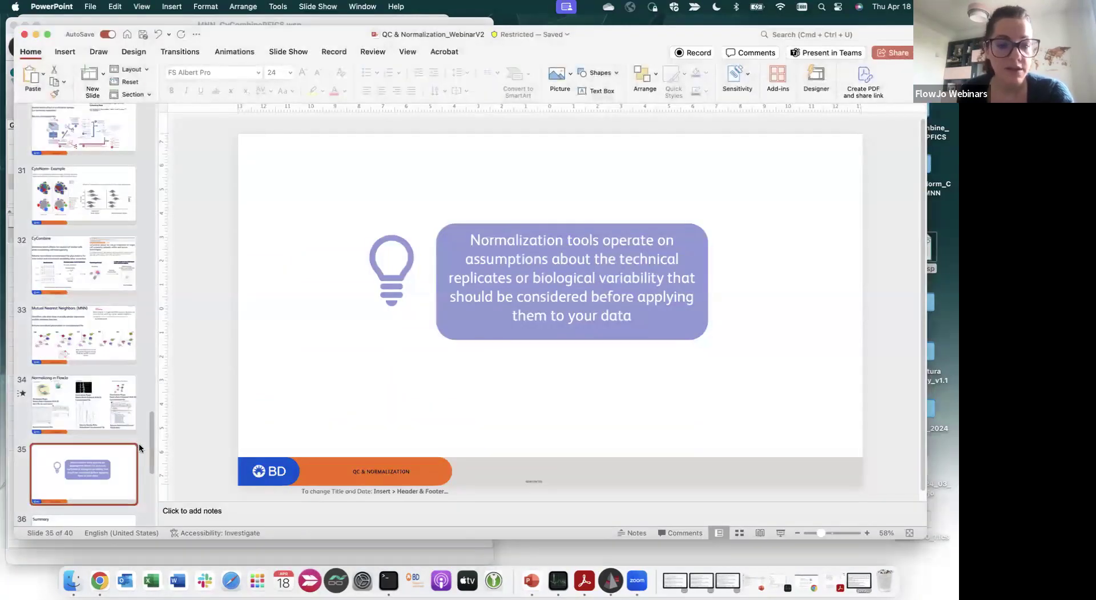
scroll(139, 443, "down", 1)
left_click(781, 532)
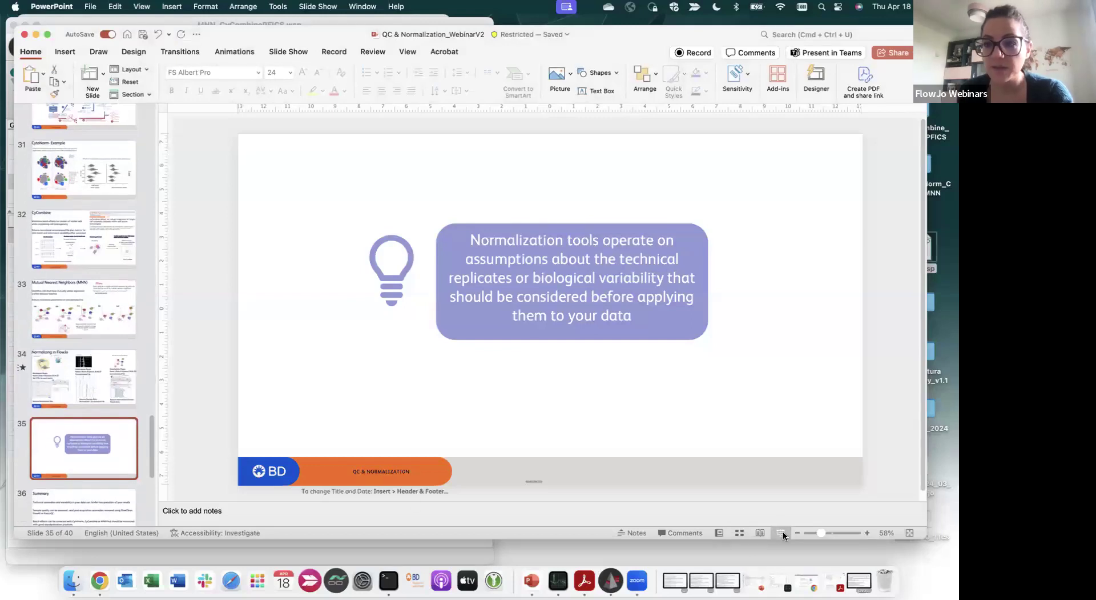